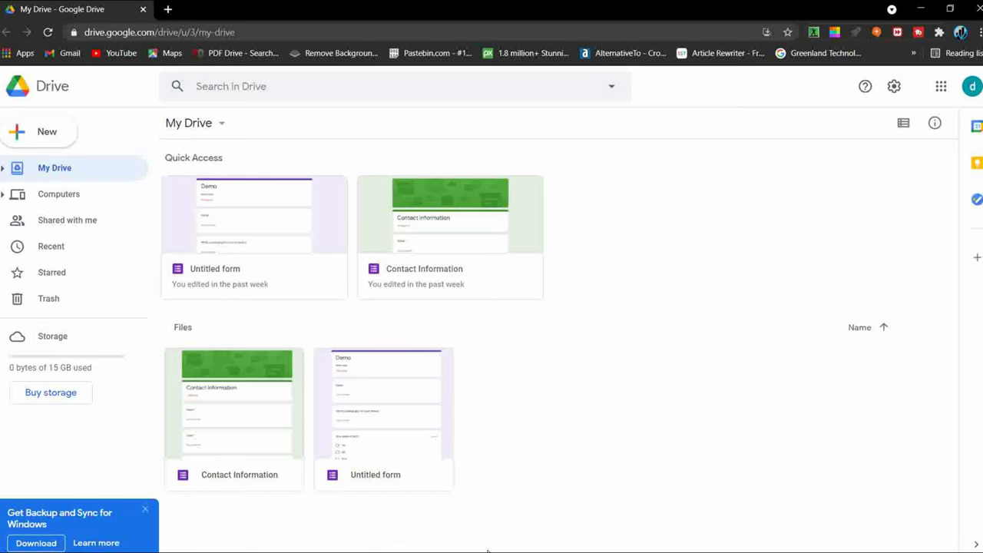
Step: Switch to Notepad, widen its window to read the list of Google Form topics, and minimize it
key("super")
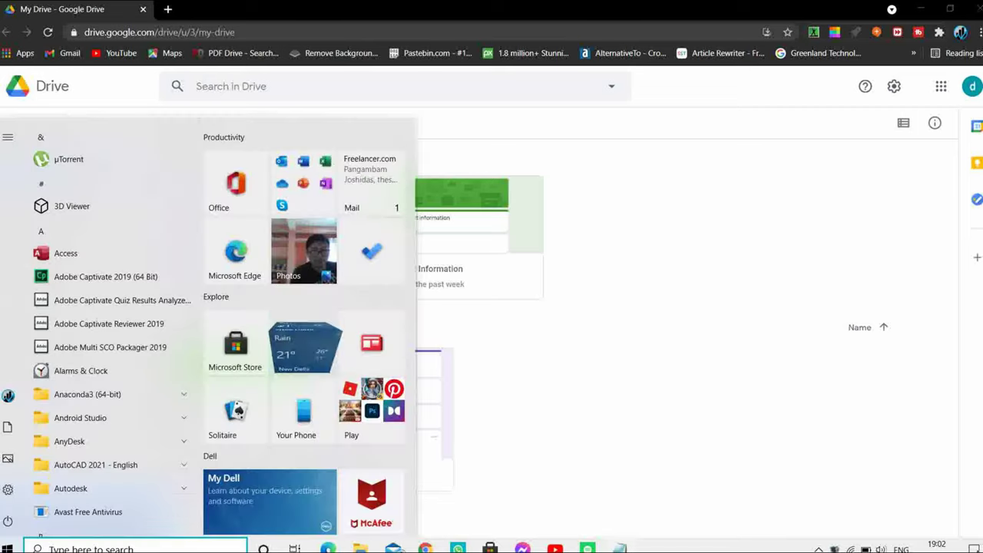
key("alt+Tab")
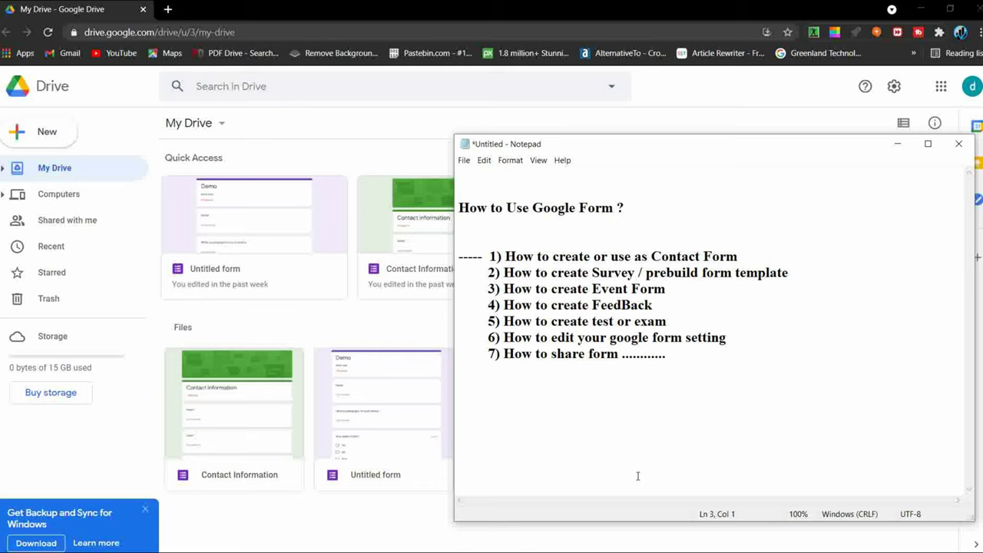
left_click_drag(453, 412, 299, 405)
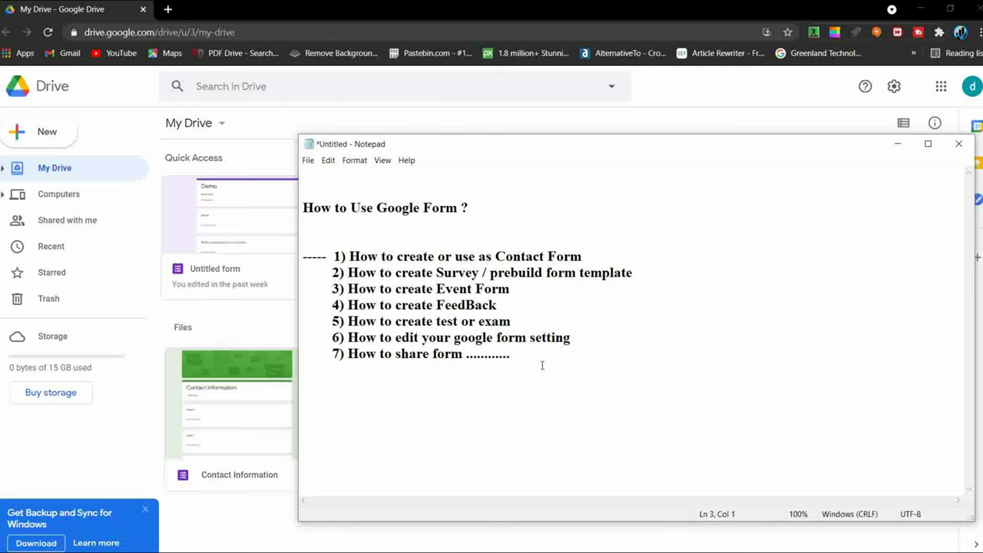
left_click(898, 145)
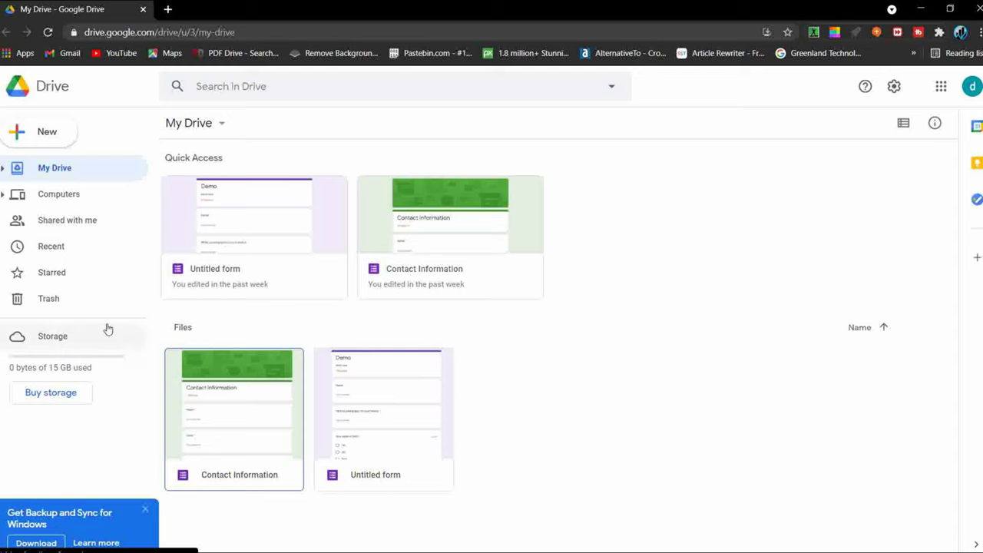
Step: Create a new Google Form from the Contact Information template in the template gallery
left_click(46, 140)
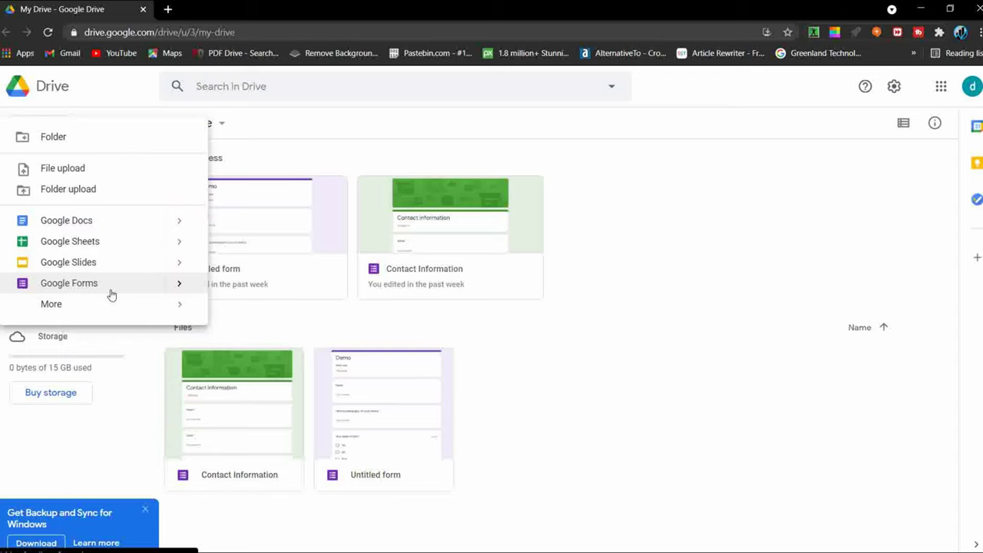
mouse_move(180, 283)
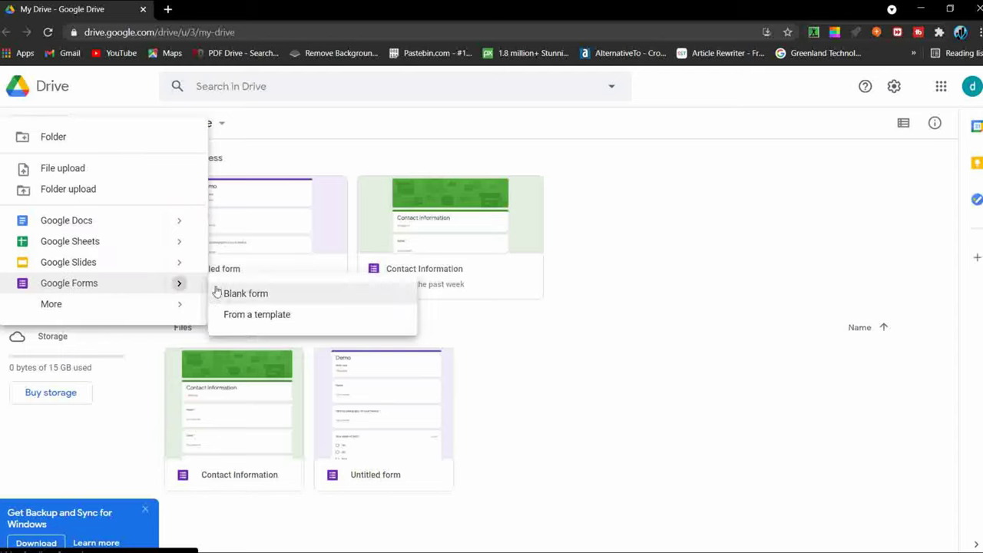
left_click(274, 316)
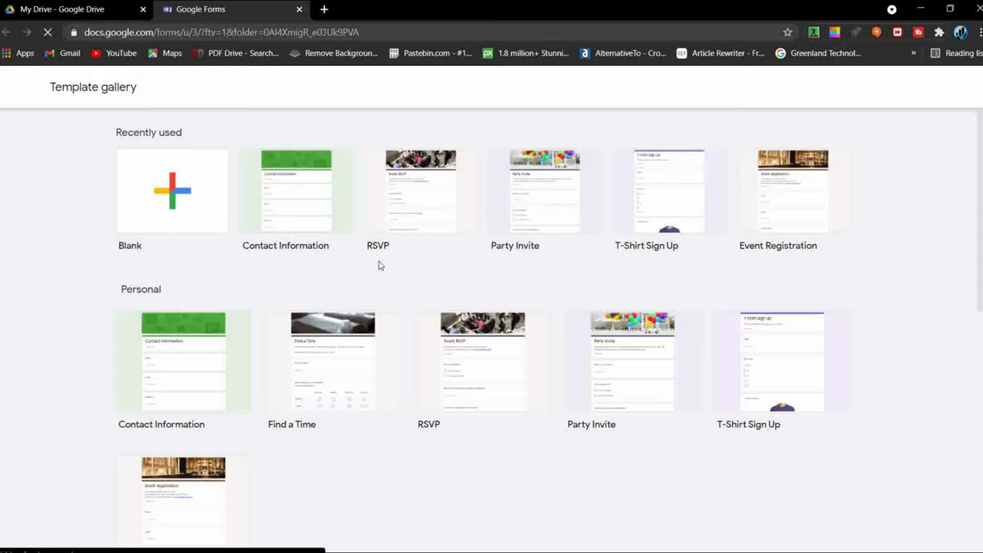
scroll(376, 269, "down", 3)
scroll(376, 280, "up", 3)
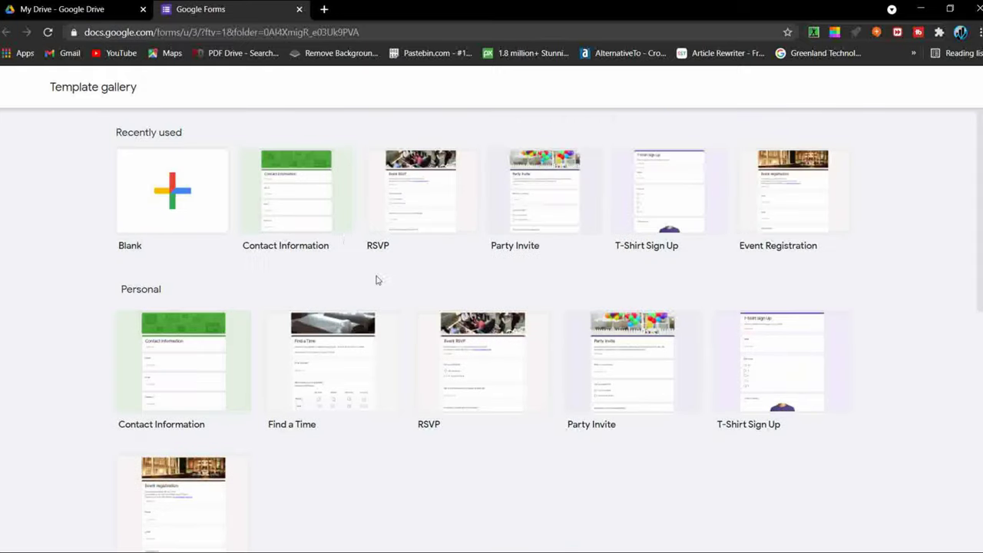
left_click(294, 164)
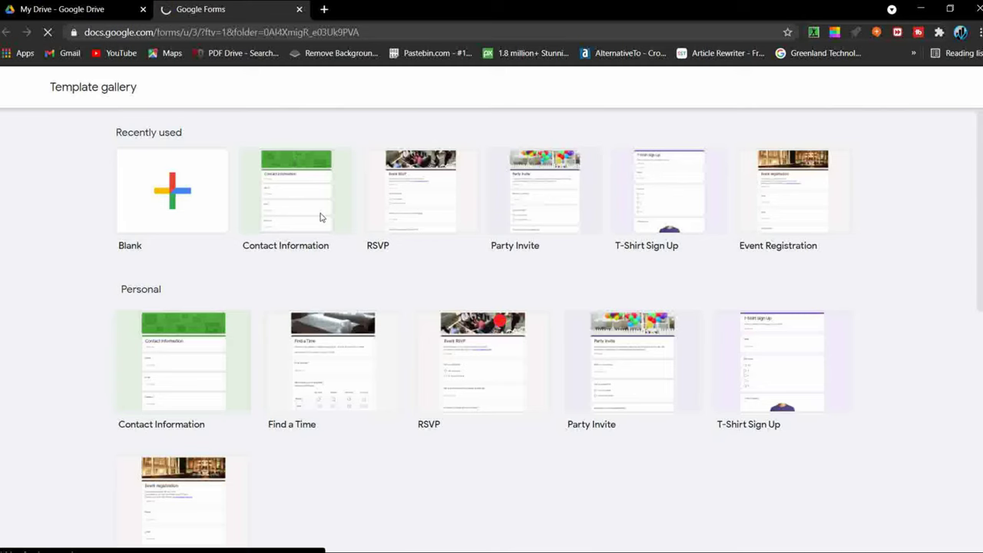
Step: Examine the Contact Information form's questions and its responses view
scroll(405, 350, "down", 2)
scroll(408, 352, "down", 3)
scroll(580, 392, "down", 4)
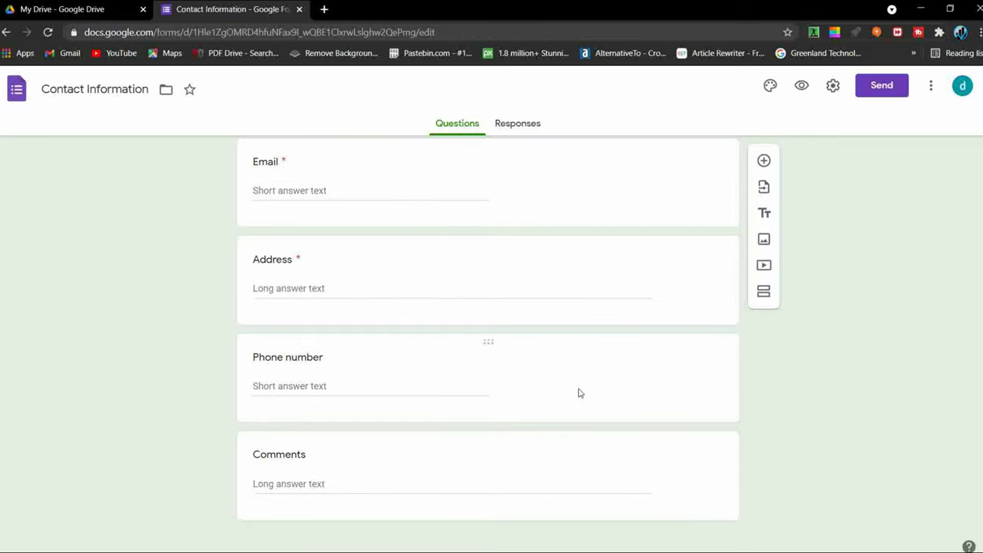
scroll(580, 392, "up", 4)
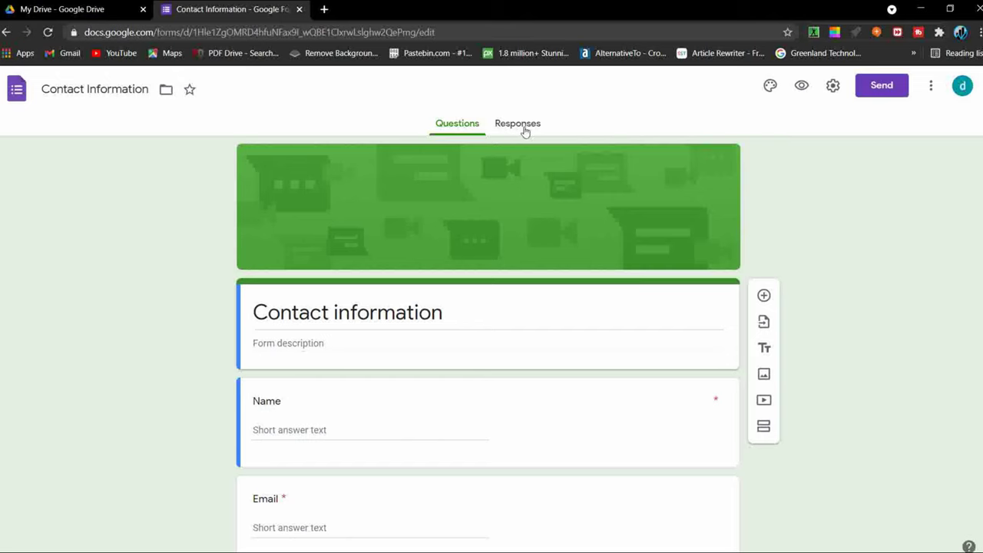
left_click(525, 127)
left_click(456, 126)
Step: Enable collecting emails in the form's general settings, check the presentation and quiz settings, and save
left_click(833, 87)
left_click(323, 192)
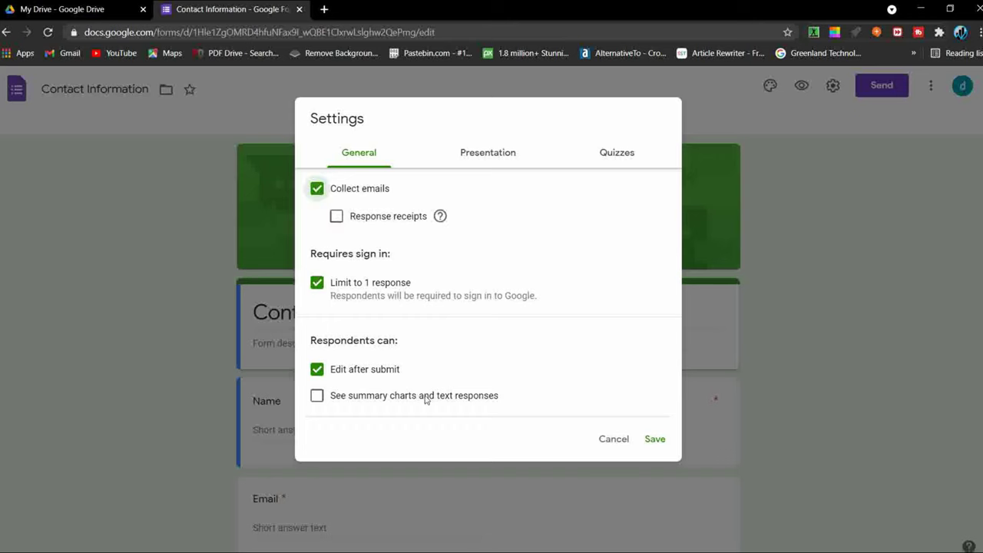
left_click(479, 164)
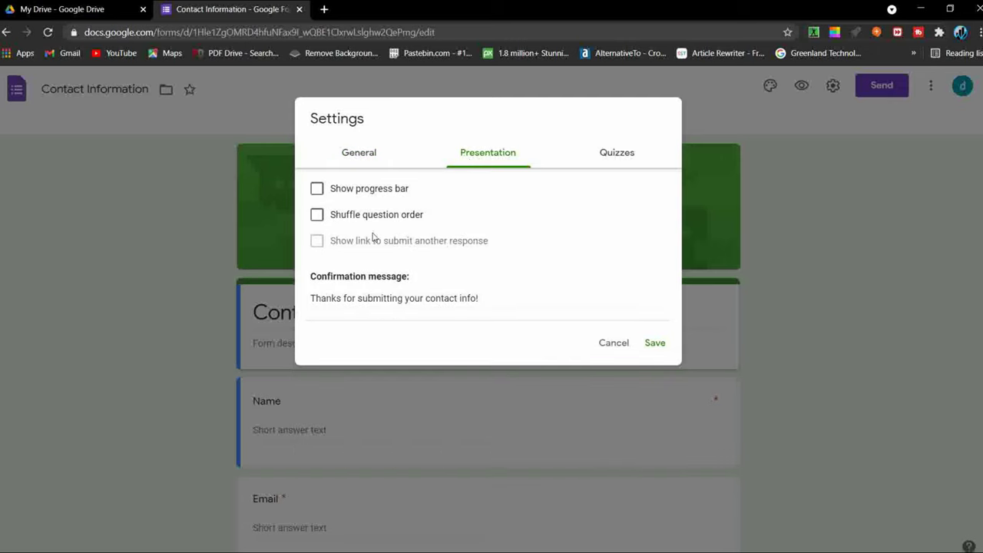
left_click(605, 152)
left_click(655, 508)
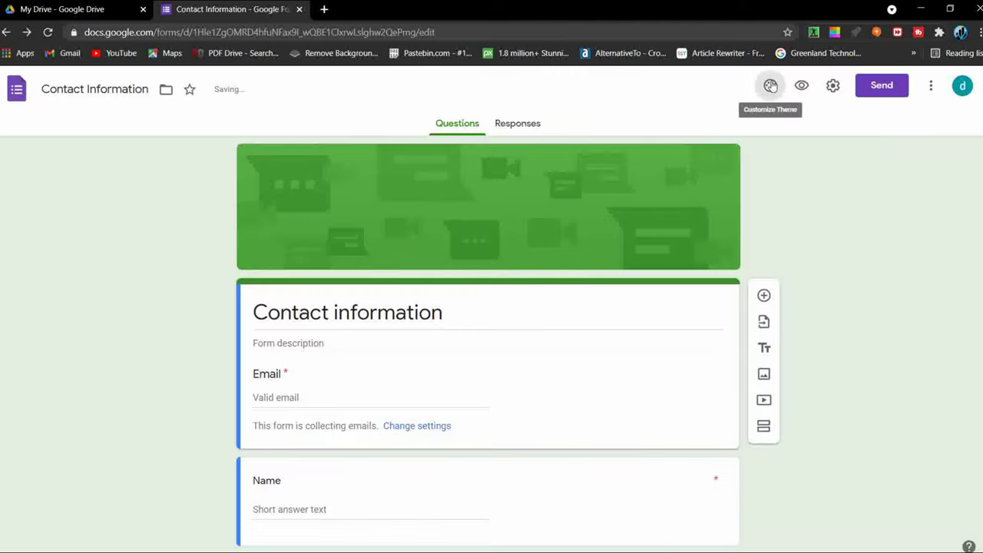
Step: Replace the form's header image with the basketball silhouette from the Work and School themes
left_click(767, 86)
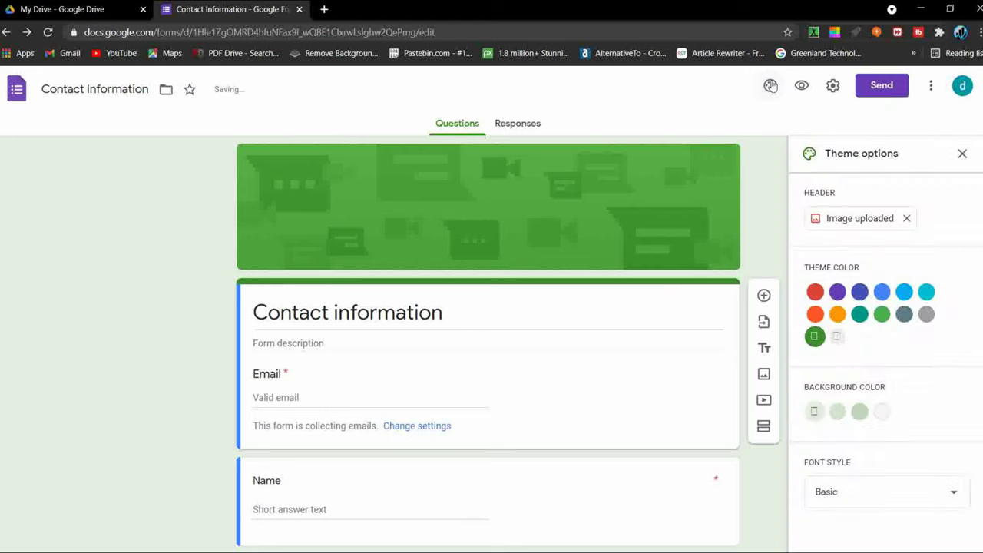
left_click(857, 221)
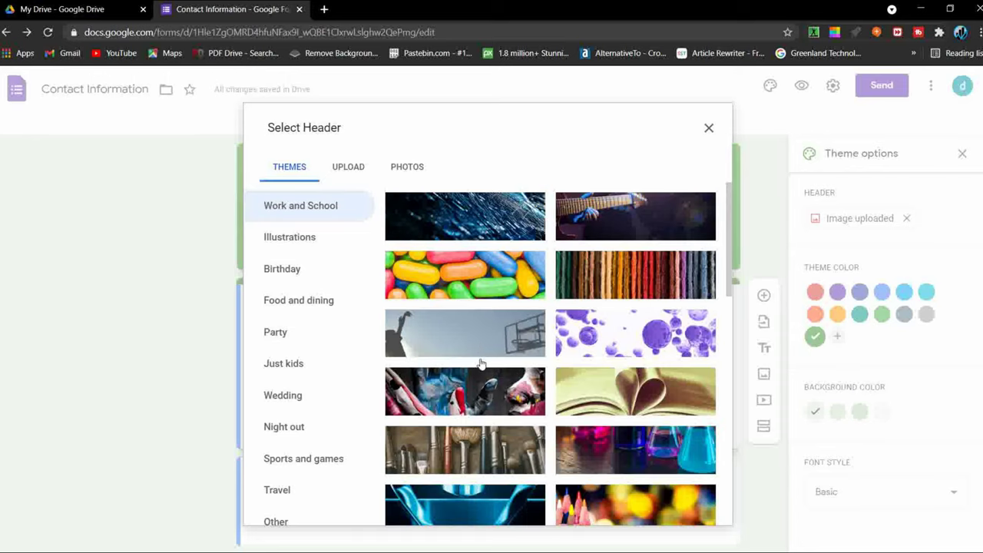
left_click(474, 338)
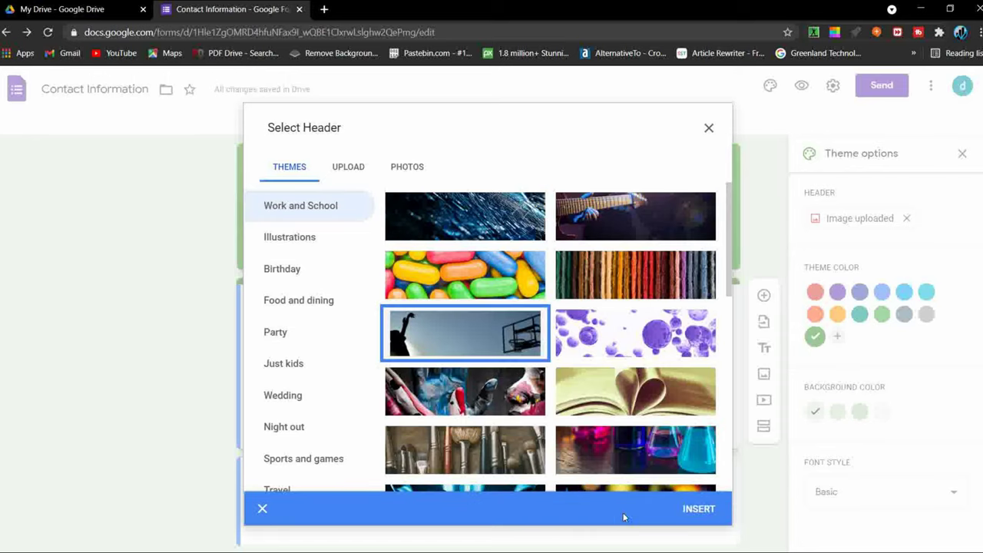
left_click(698, 511)
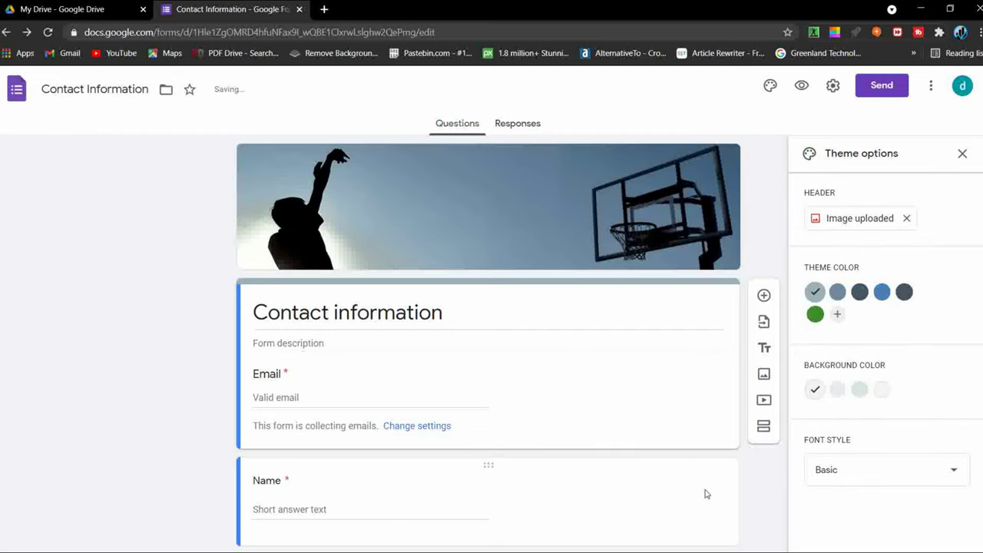
Step: Try the fourth background colour swatch, and set the form's background to the third, darkest shade
scroll(902, 398, "down", 2)
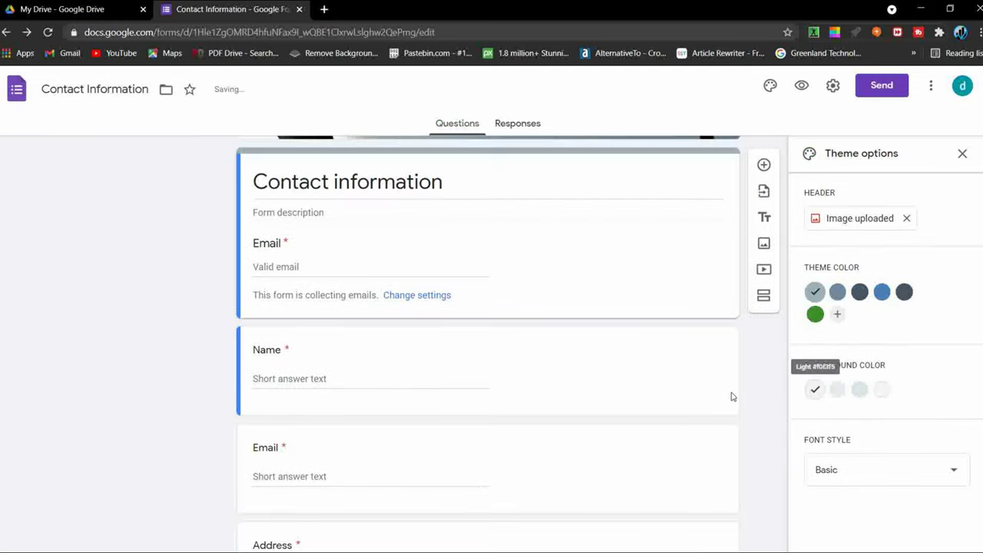
scroll(838, 398, "up", 2)
left_click(880, 390)
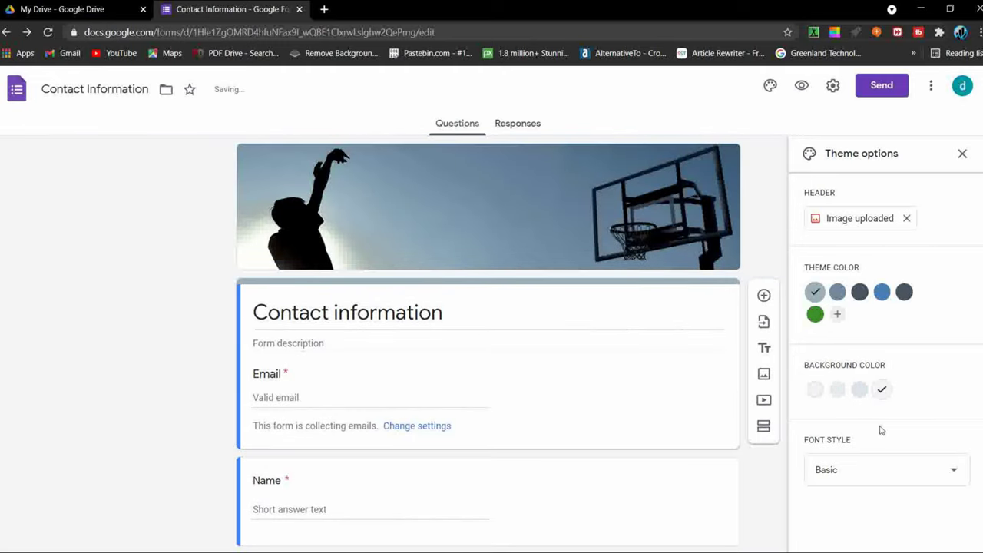
left_click(860, 389)
scroll(863, 421, "down", 2)
scroll(868, 479, "up", 1)
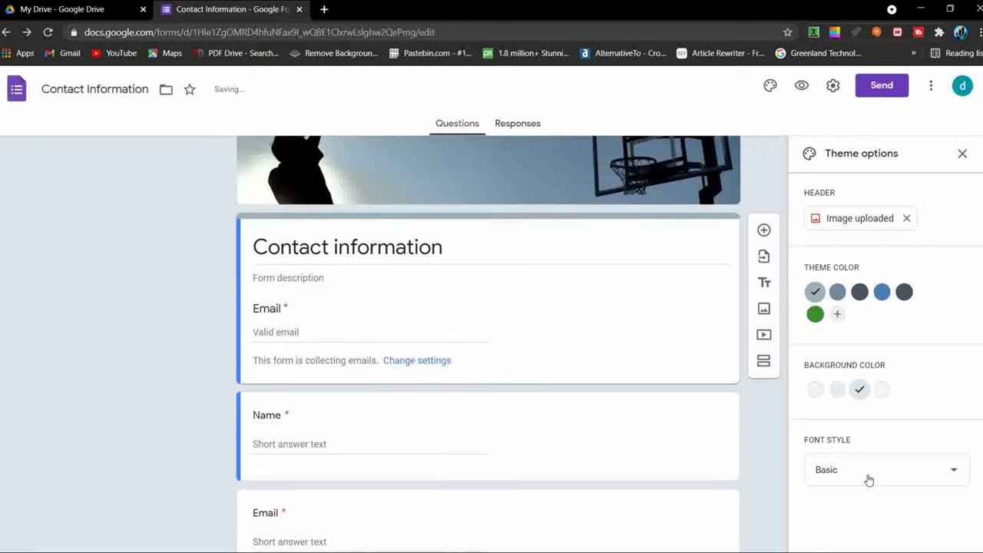
Step: Set the form's font style to Playful, check it on the questions, and close the theme options
left_click(868, 478)
left_click(865, 535)
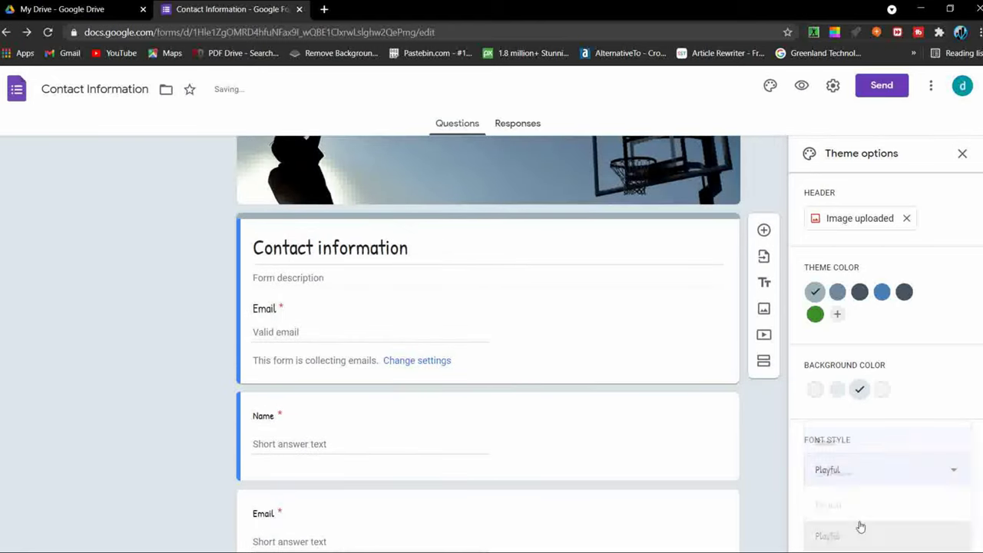
scroll(555, 335, "down", 4)
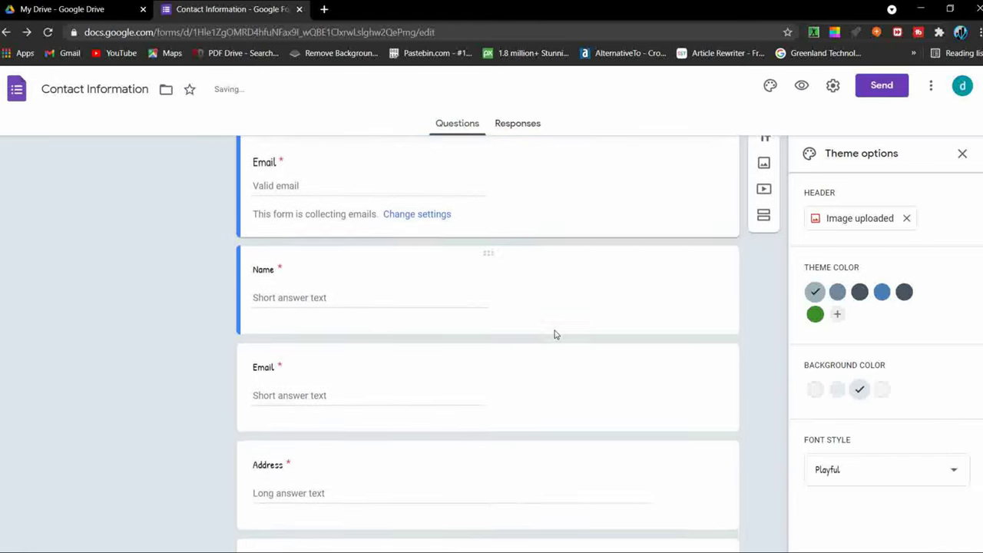
scroll(764, 406, "up", 5)
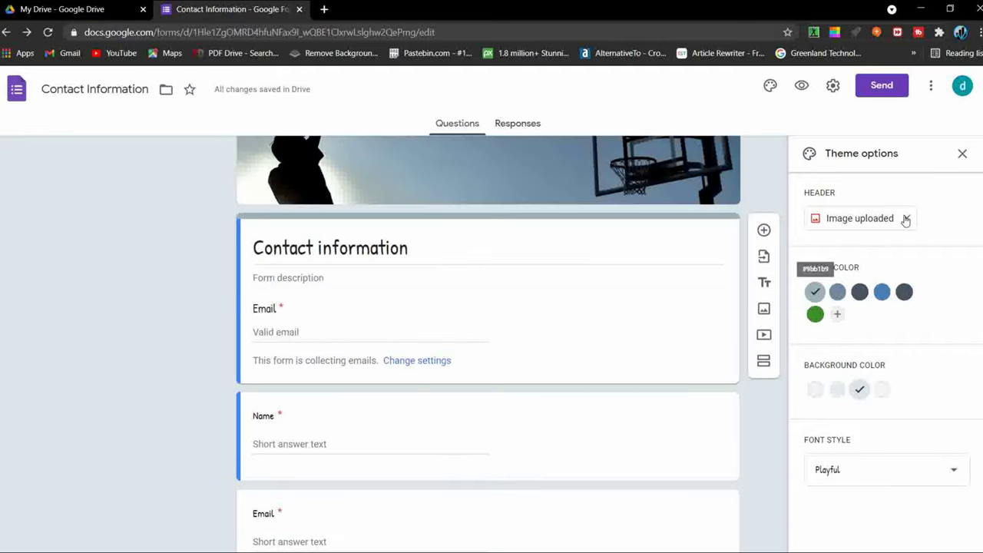
left_click(961, 155)
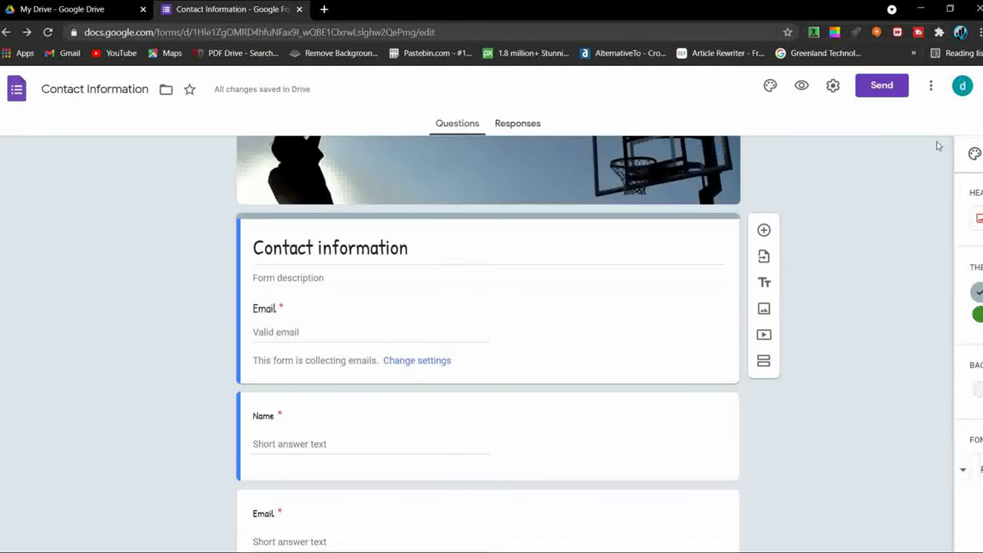
left_click(928, 89)
left_click(929, 89)
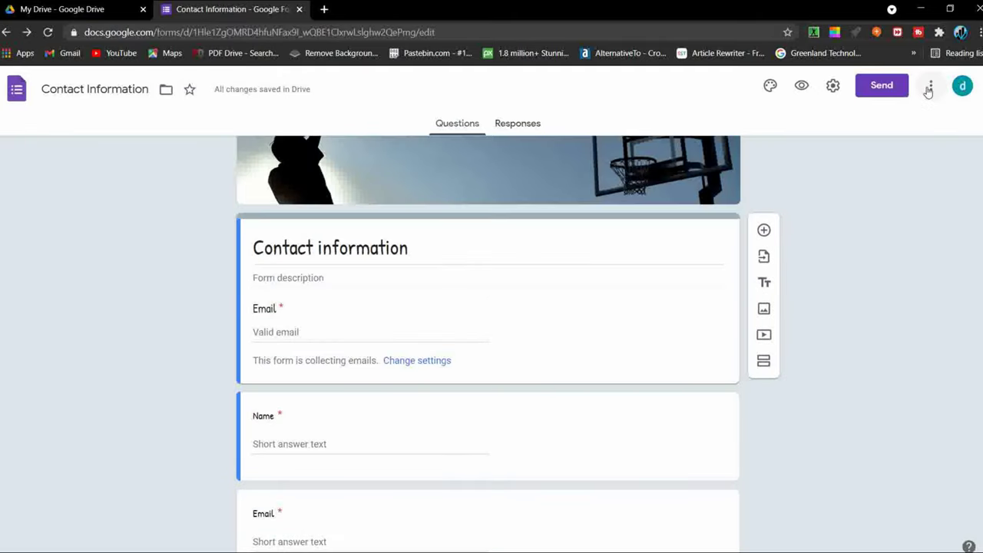
Step: Open the form's sending options and fill in the recipient's email address for sending by email
left_click(881, 87)
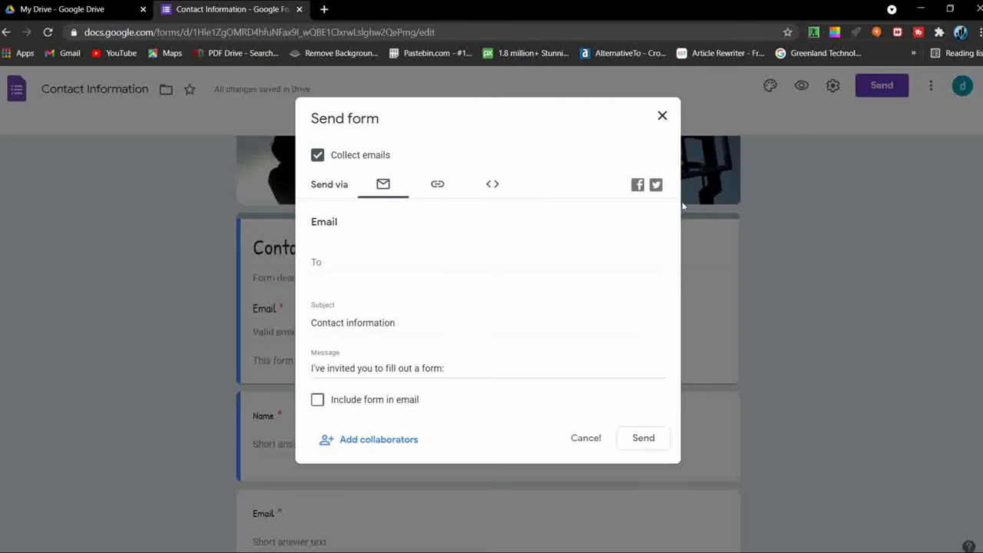
left_click(337, 266)
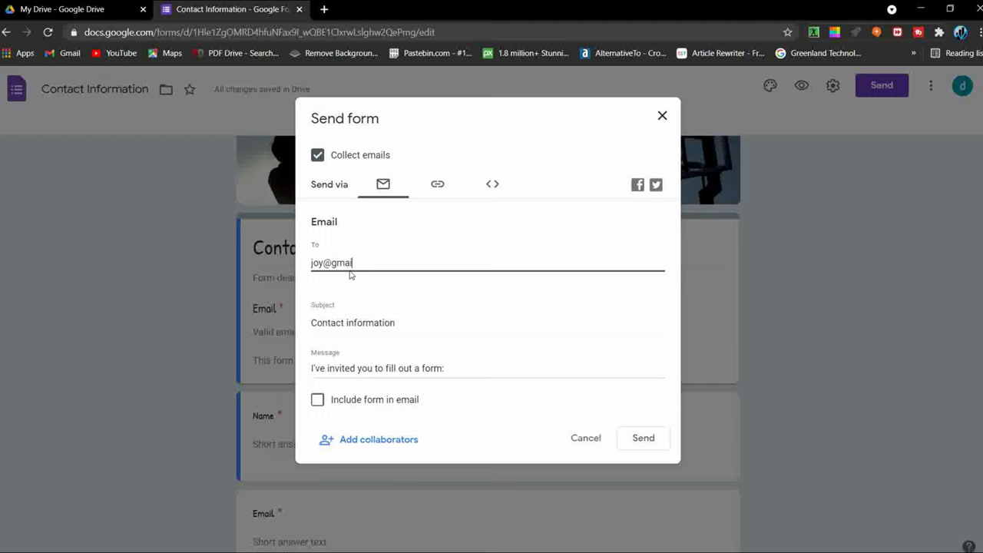
type(".")
left_click_drag(380, 263, 306, 263)
left_click(435, 238)
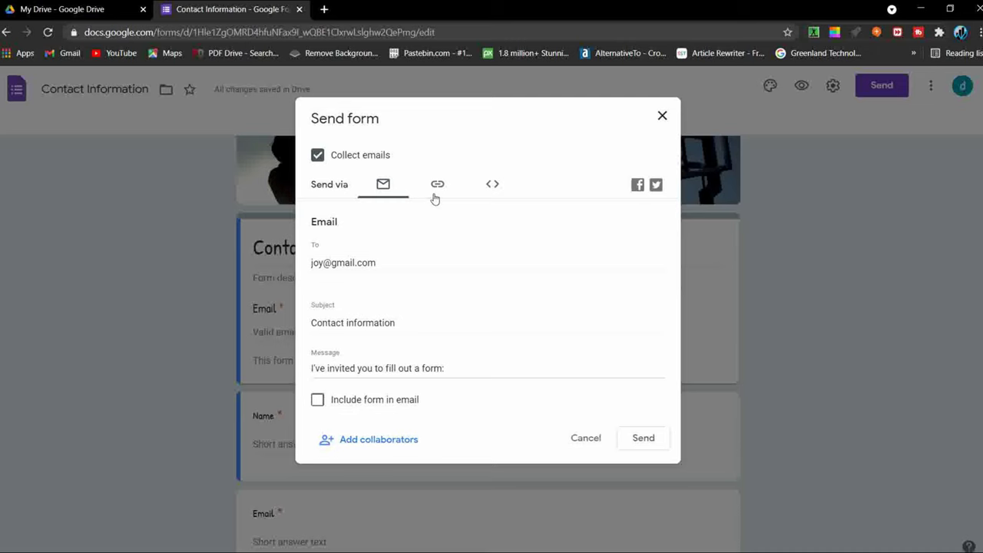
Step: Shorten the form's share link and copy it to the clipboard
left_click(435, 198)
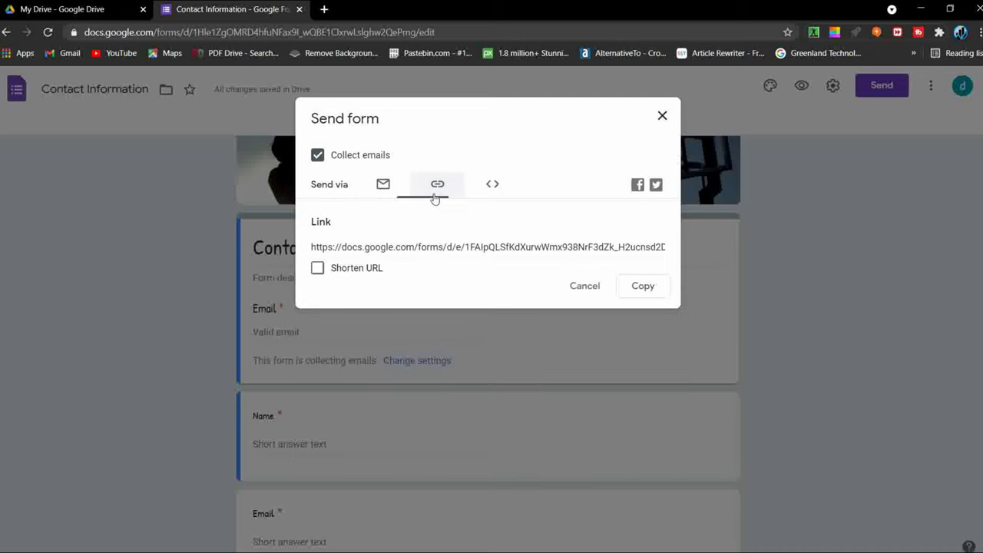
left_click(318, 269)
left_click(648, 288)
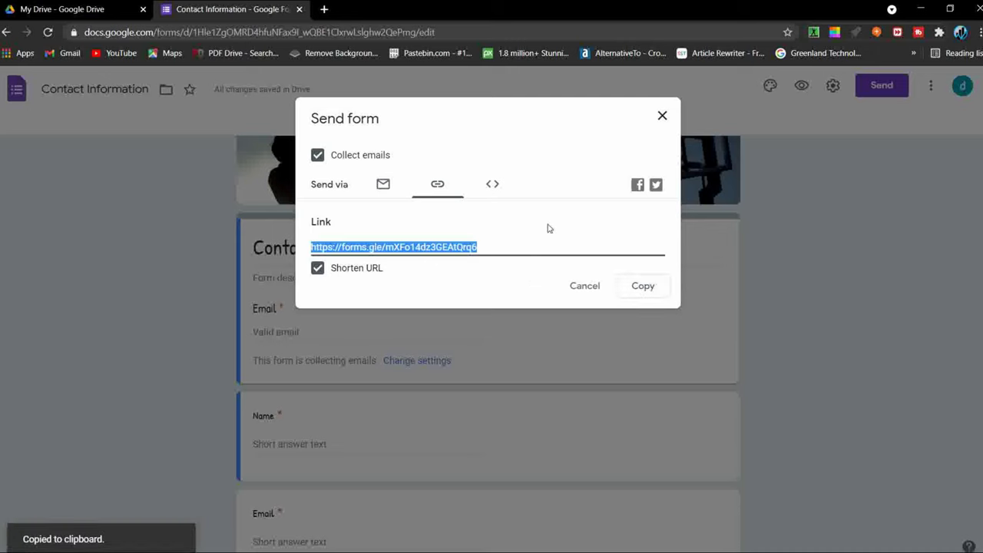
Step: View the form's embed HTML option, close the sending dialog, and return to My Drive
left_click(498, 197)
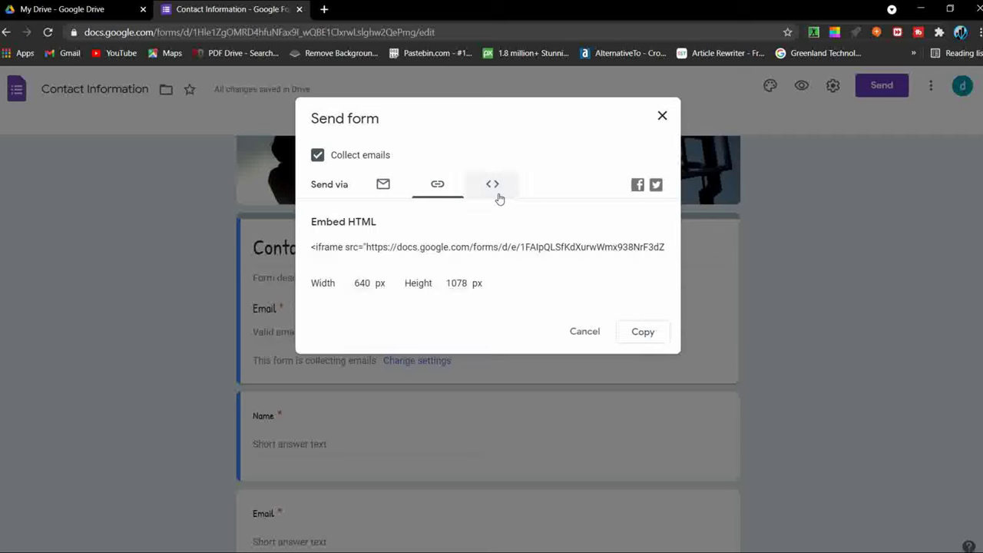
left_click(454, 191)
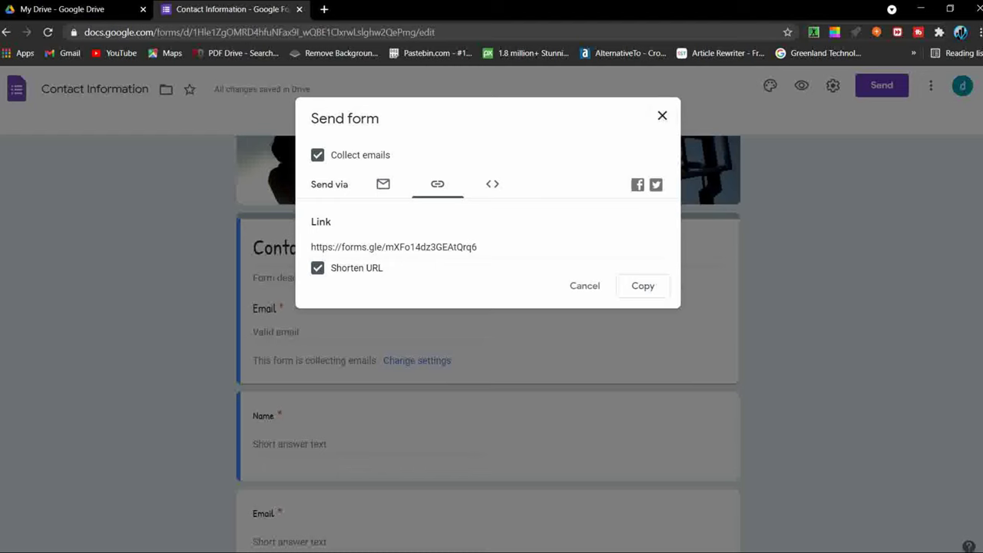
left_click(664, 116)
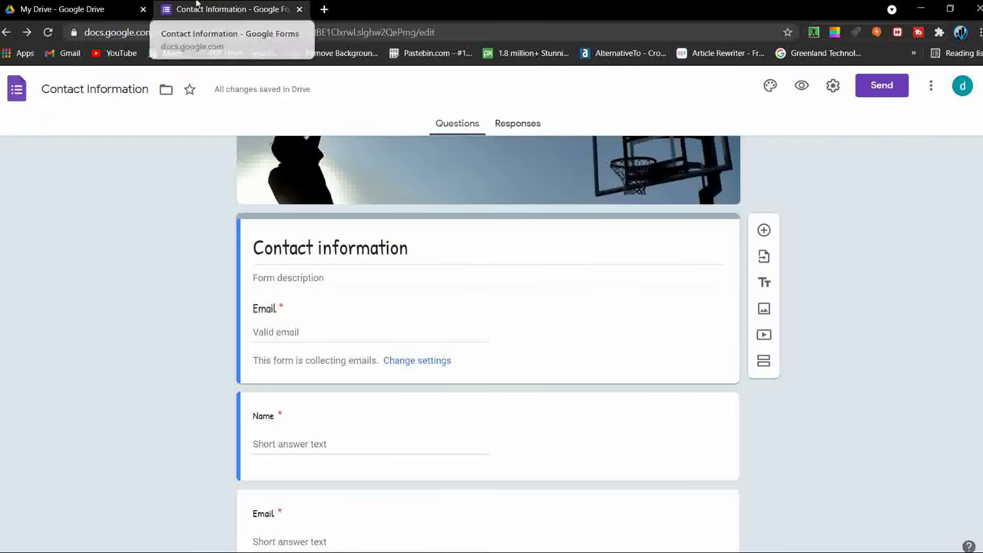
left_click(127, 8)
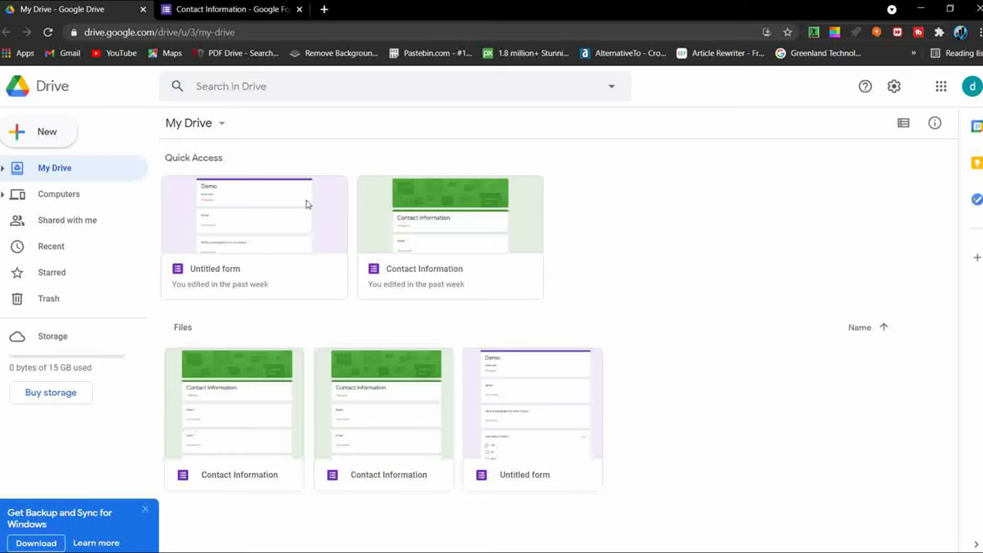
left_click(230, 9)
left_click(123, 88)
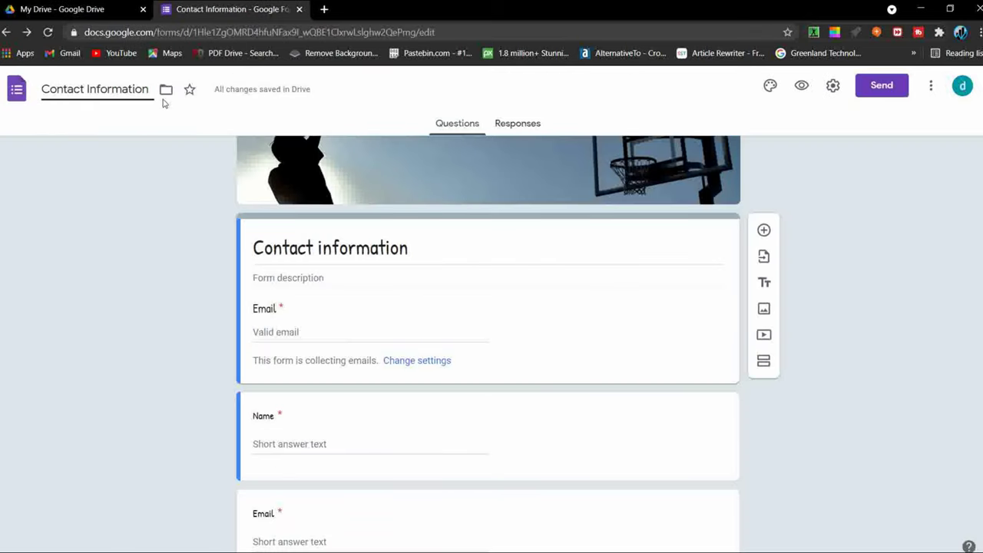
left_click(77, 9)
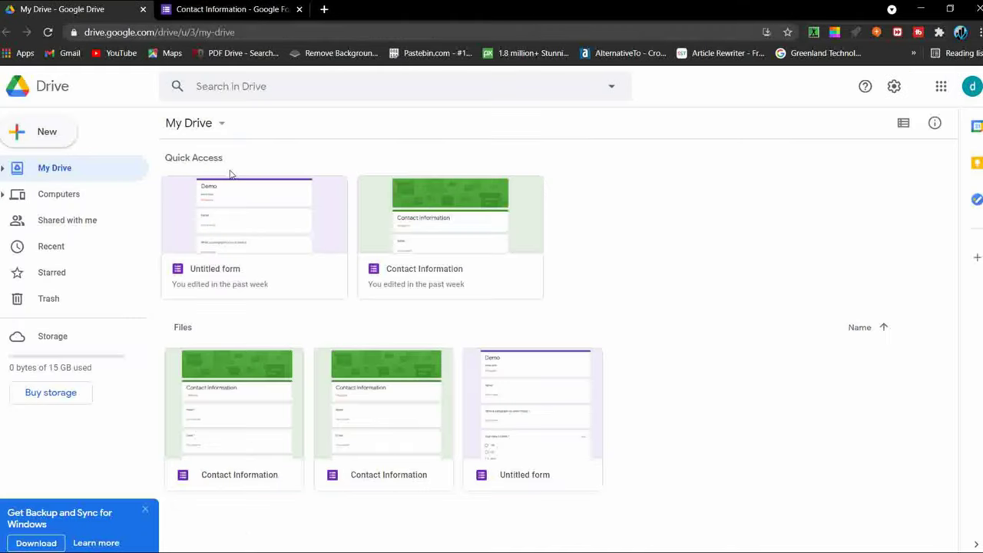
double_click(281, 218)
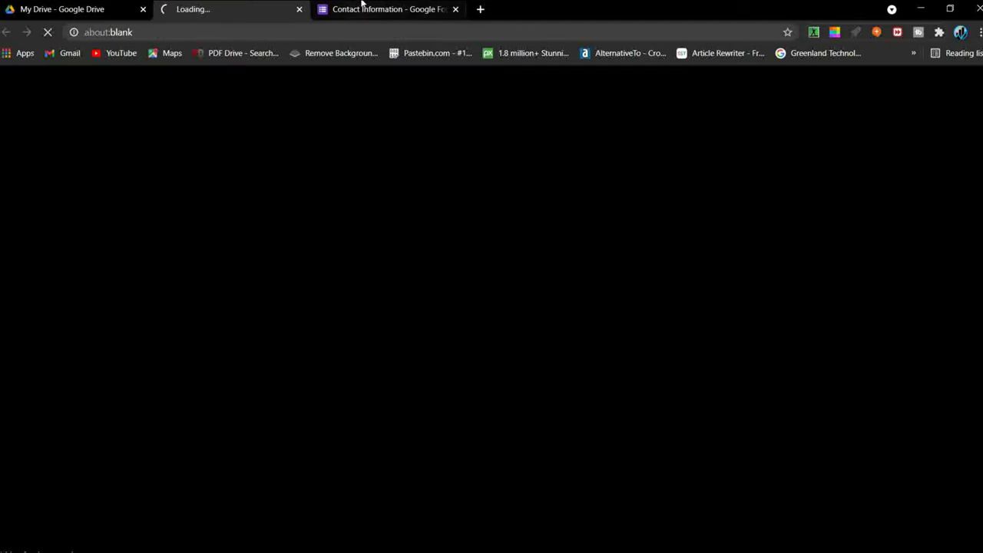
left_click(455, 9)
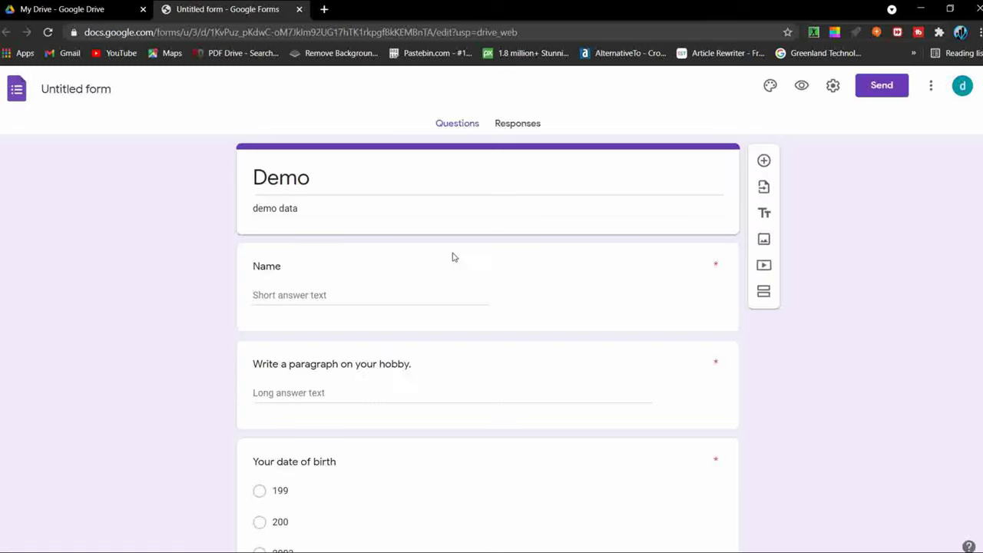
left_click(299, 9)
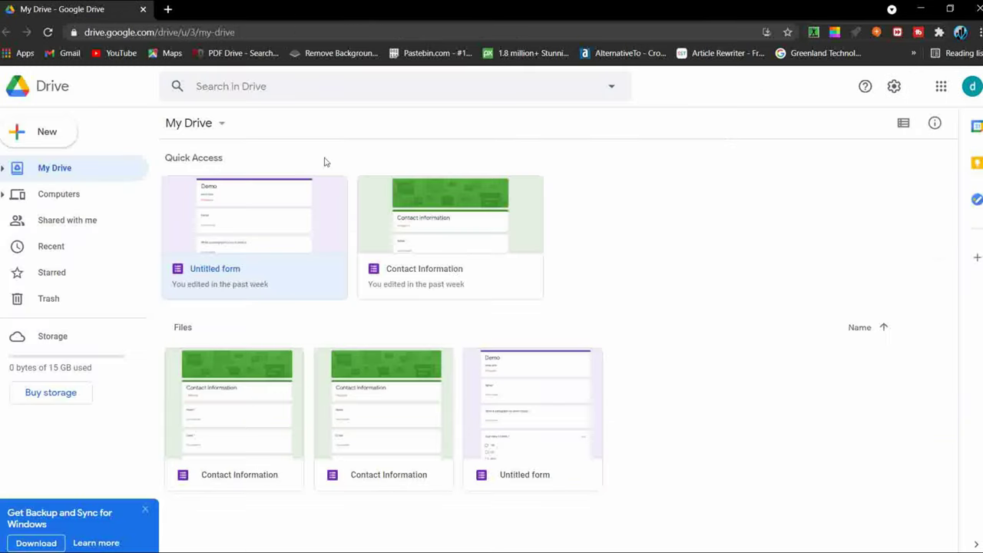
Step: Reopen the first Contact Information form from My Drive and create a new spreadsheet as its response destination
double_click(231, 407)
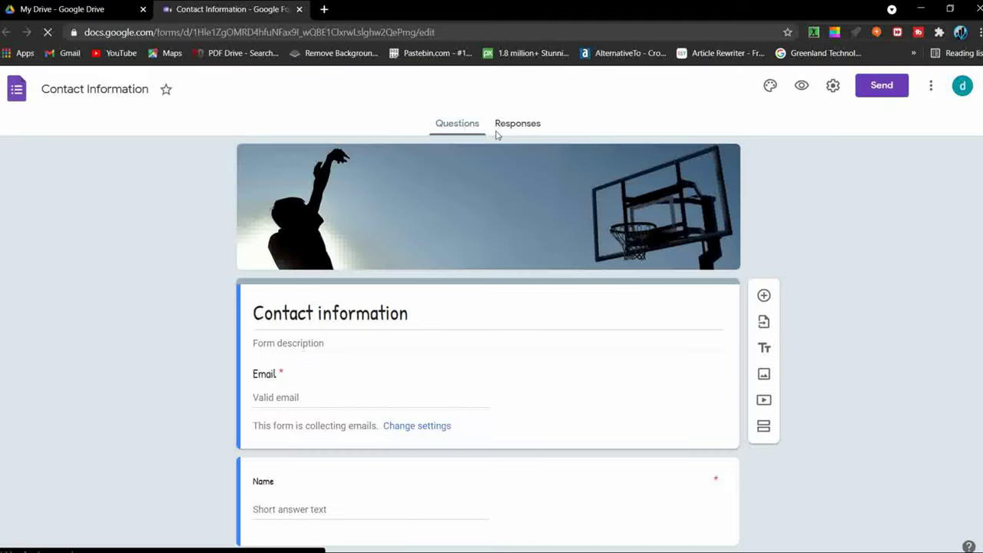
left_click(514, 126)
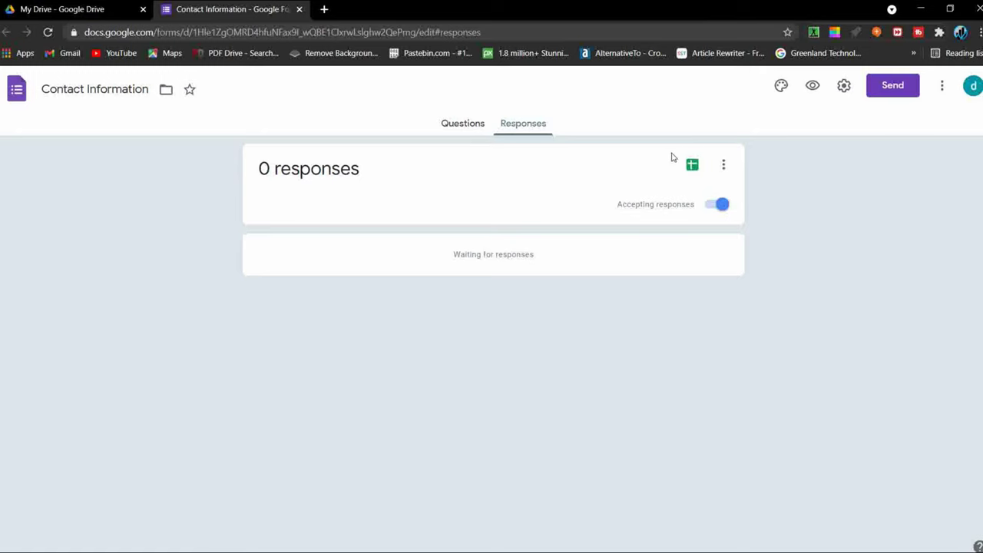
left_click(696, 165)
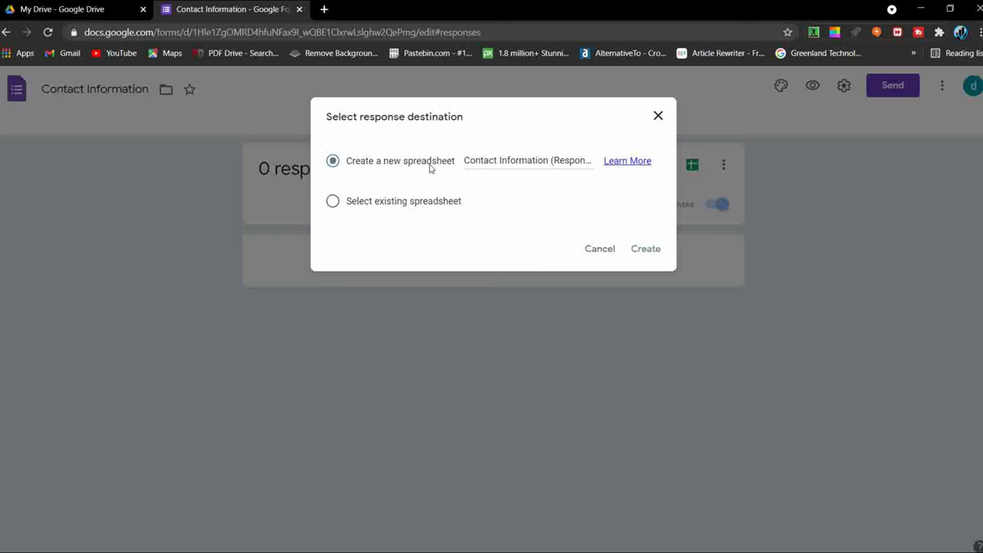
left_click(647, 250)
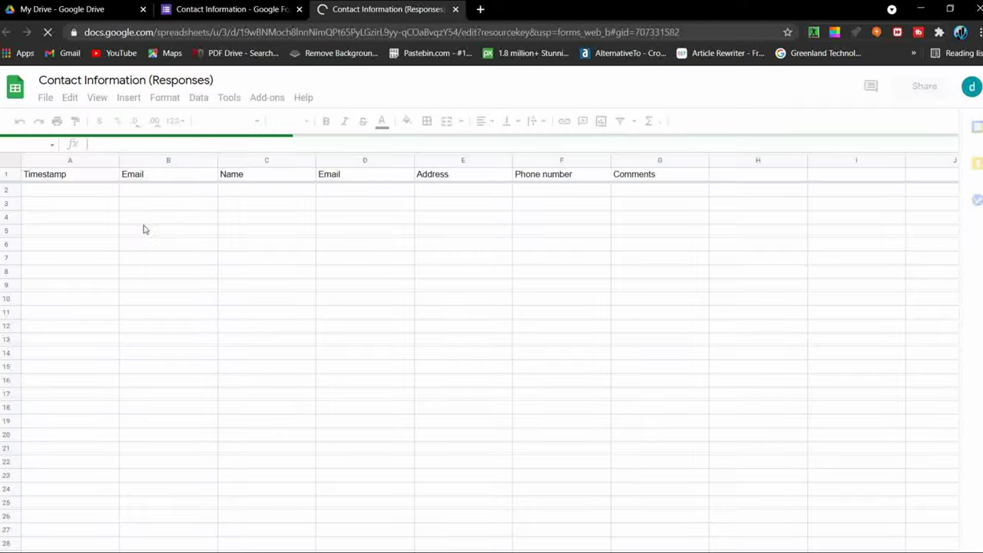
Step: Compare the response spreadsheet's column headings with the questions in the contact form
left_click(194, 194)
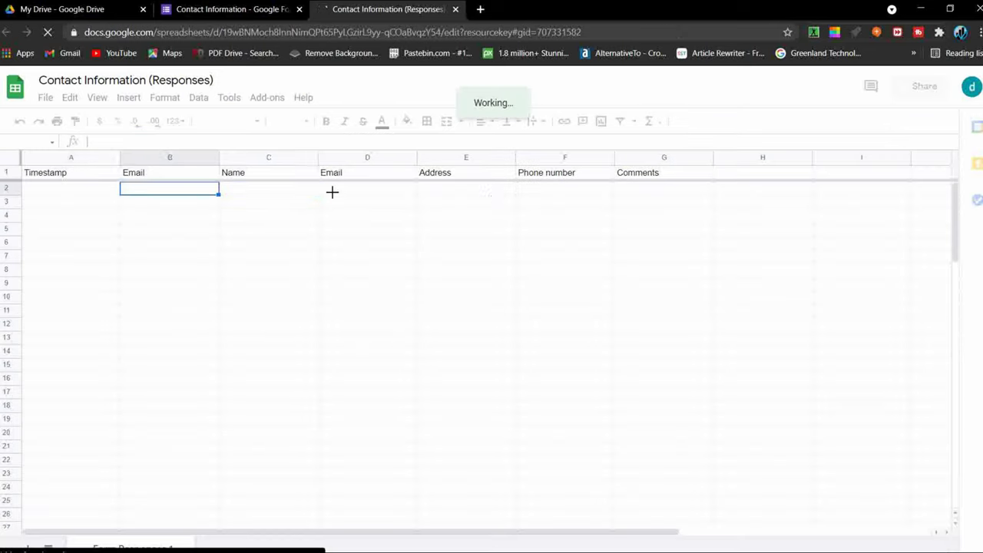
left_click(591, 190)
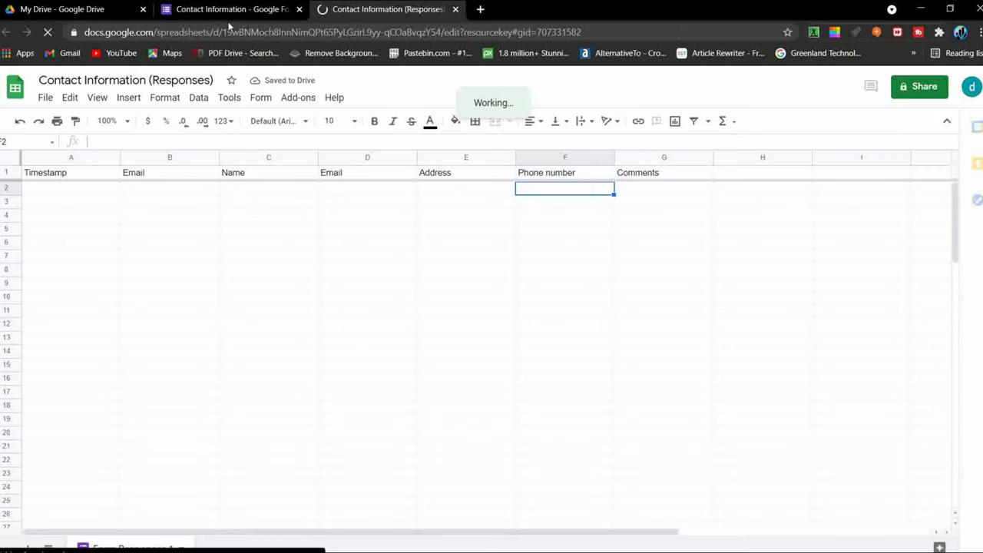
left_click(229, 11)
left_click(456, 126)
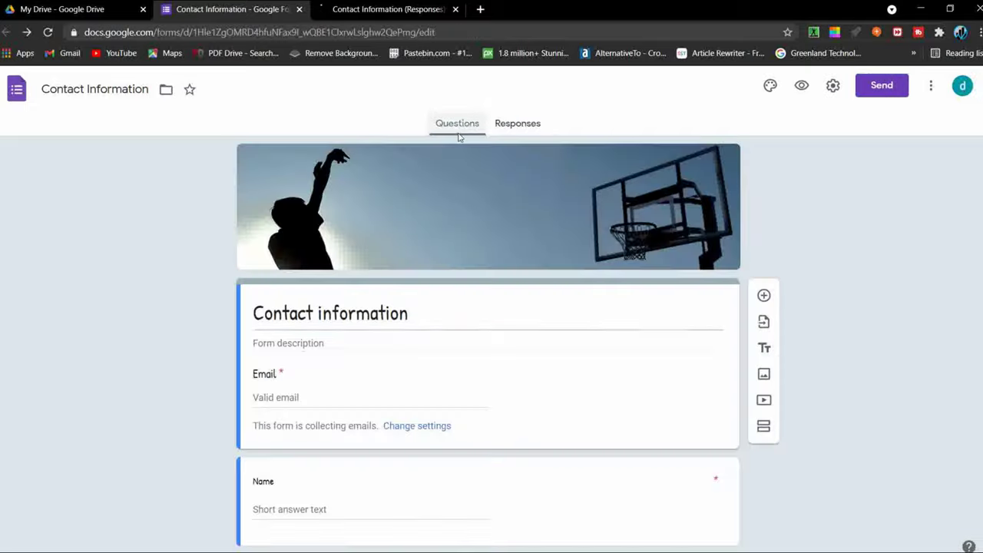
scroll(435, 374, "down", 2)
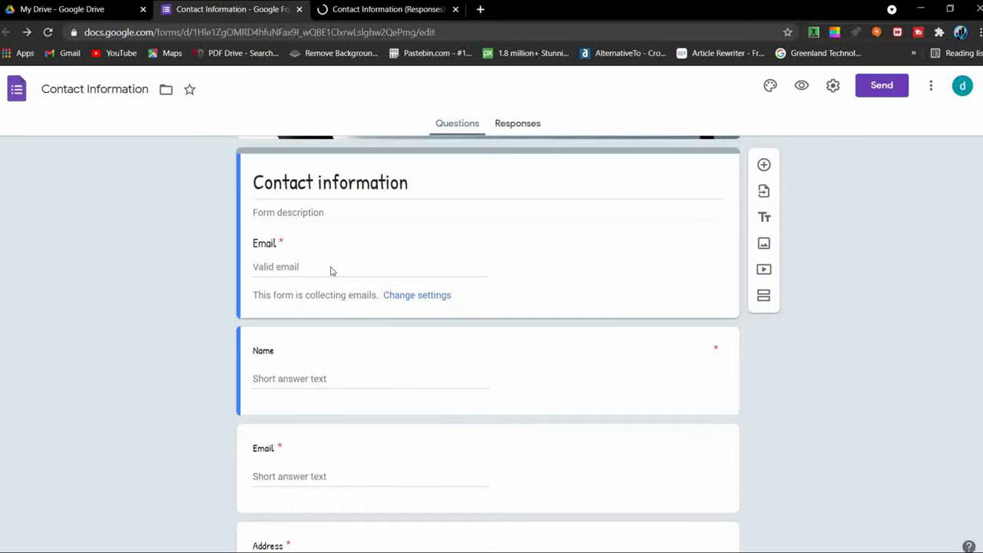
left_click(327, 378)
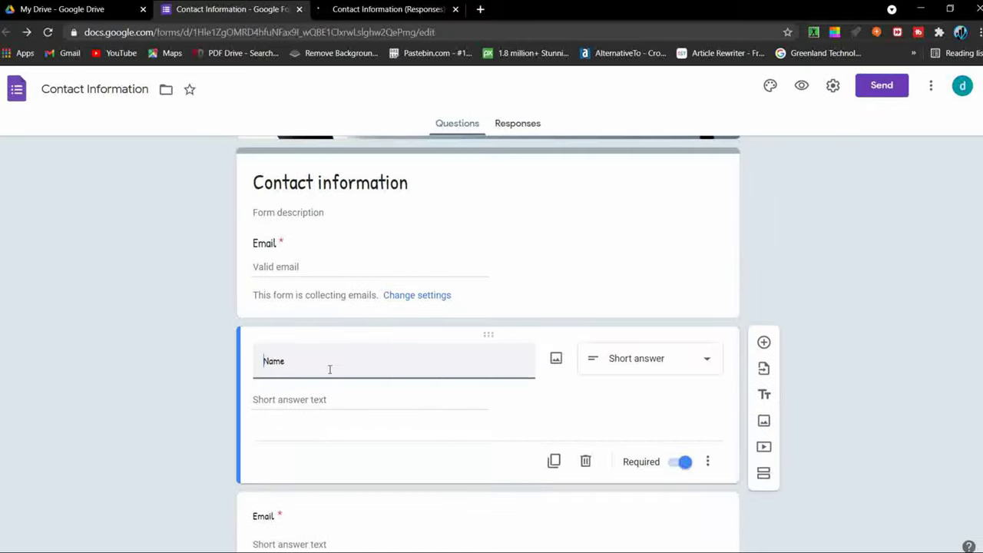
left_click(315, 277)
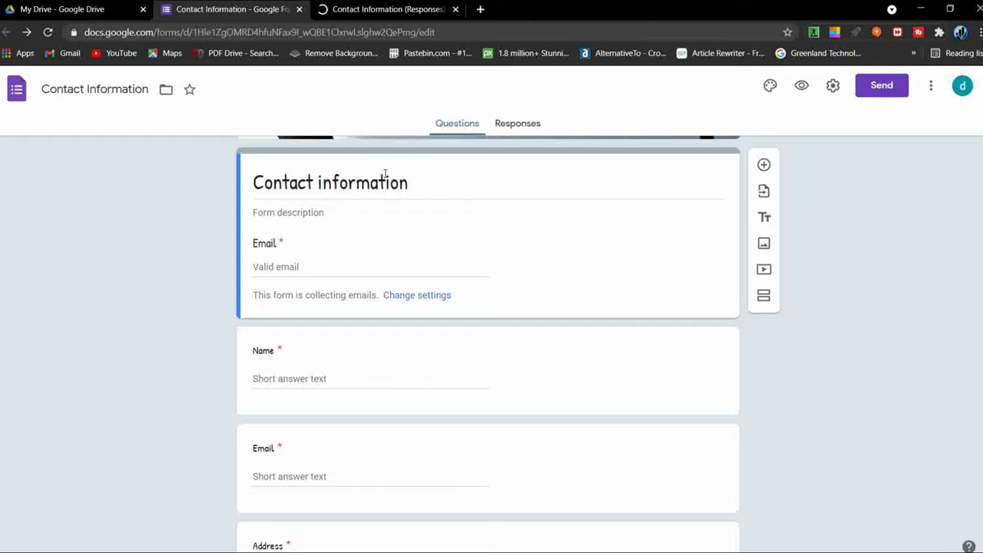
Step: Return to the response spreadsheet, dismiss the cell edit history tip, and close both the spreadsheet and the contact form
left_click(331, 13)
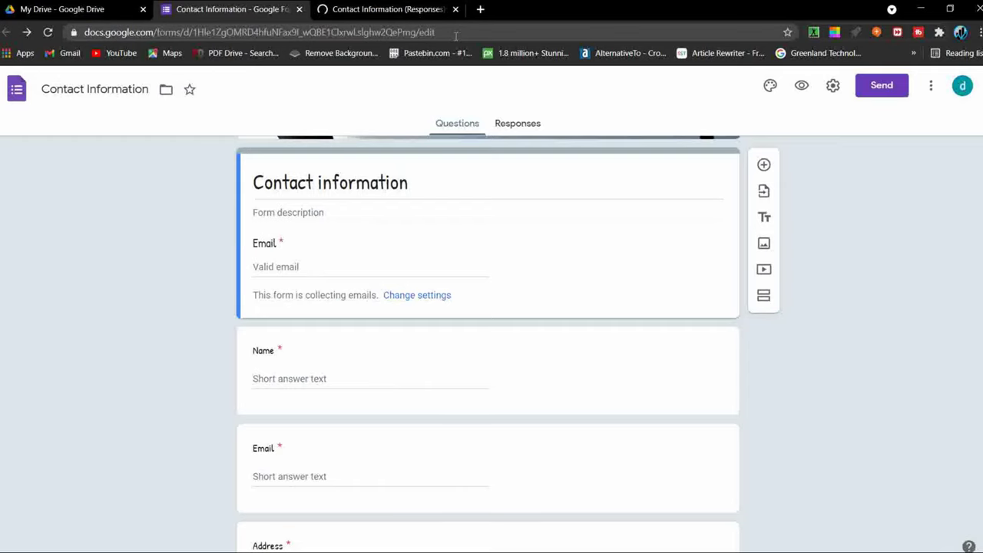
left_click(443, 9)
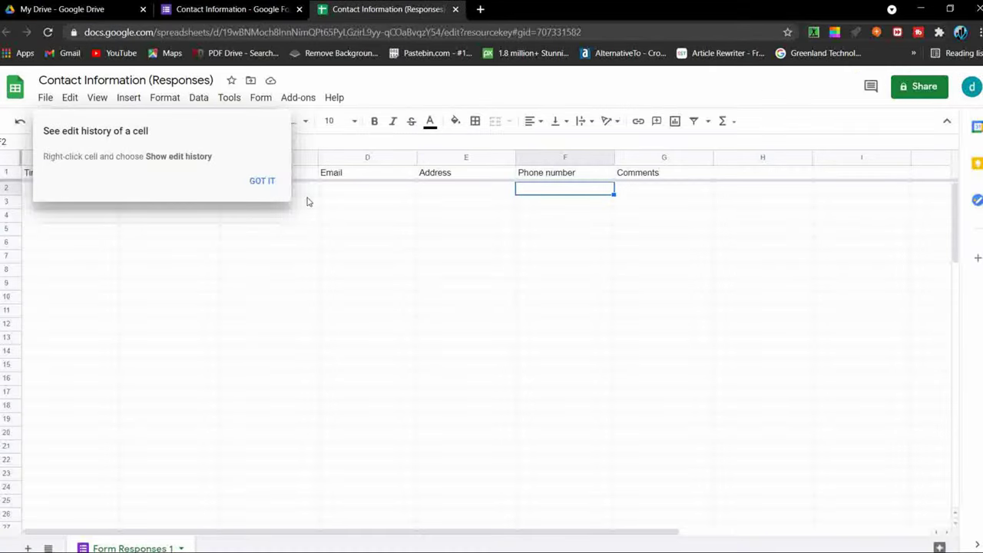
left_click(256, 182)
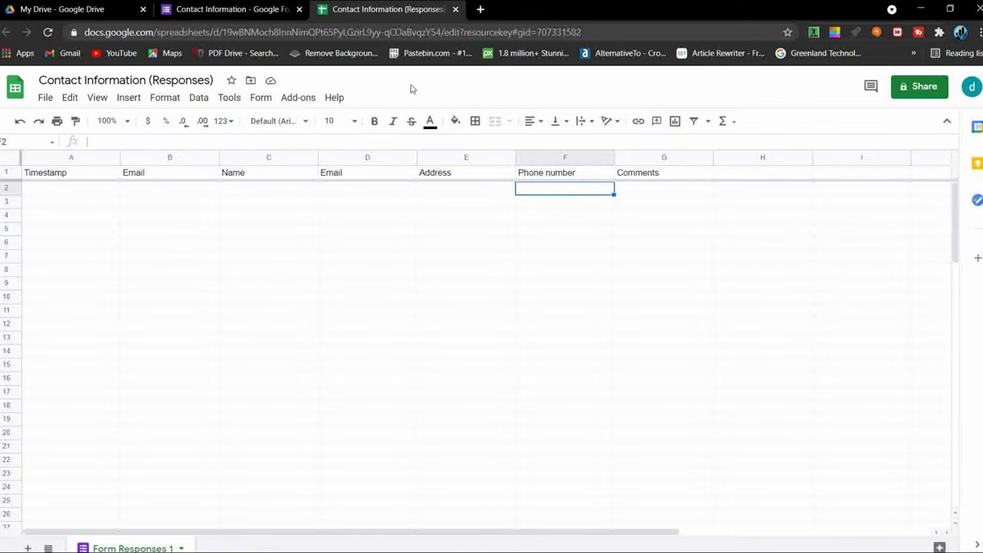
left_click(455, 9)
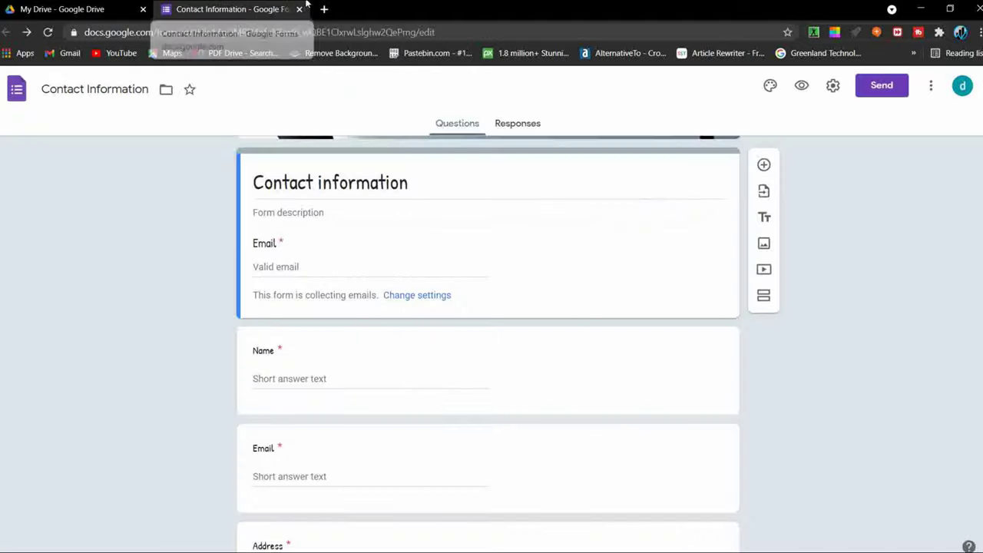
left_click(298, 9)
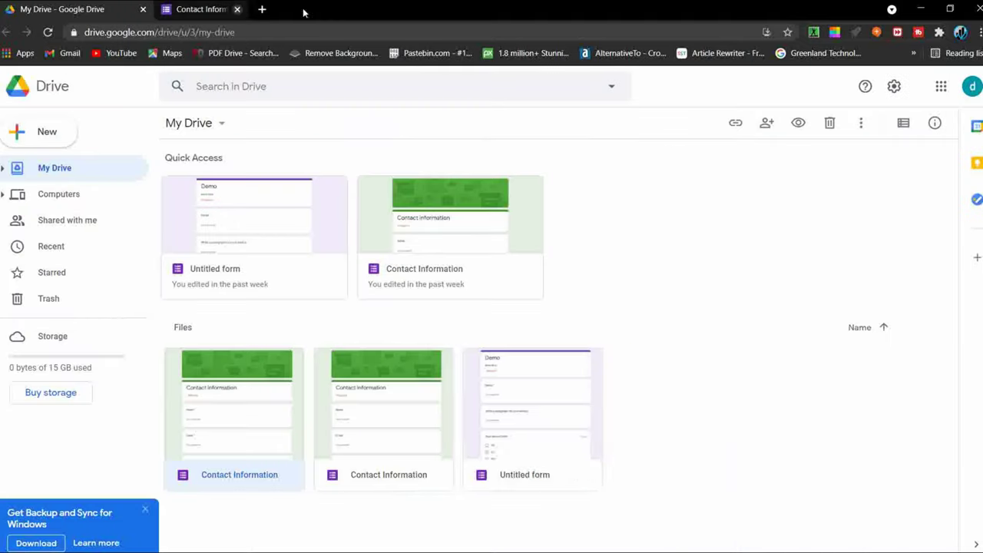
left_click(49, 131)
left_click(172, 252)
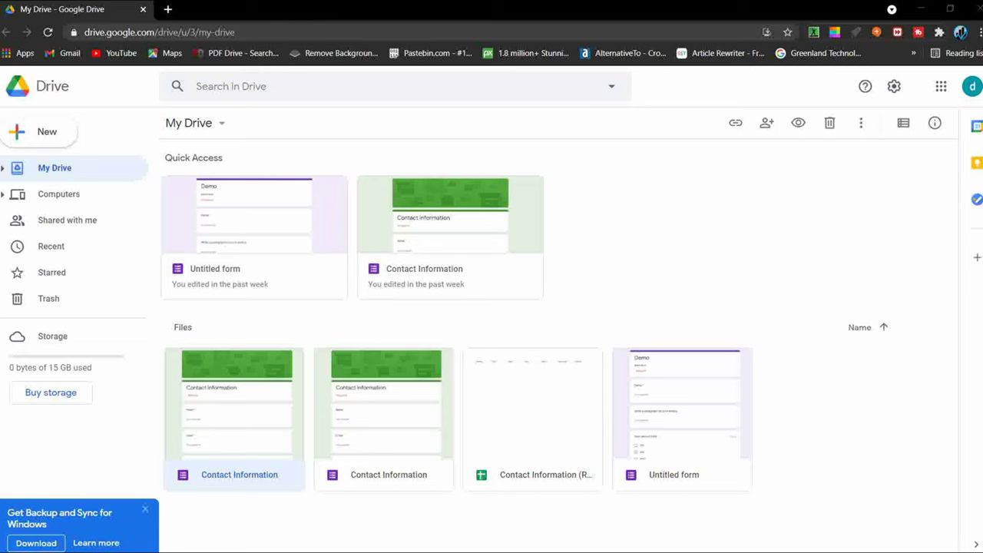
Step: Switch to the Notepad outline, highlight the contact form topic and the survey / prebuild form template topic, and minimize the notes
key("super")
left_click(621, 549)
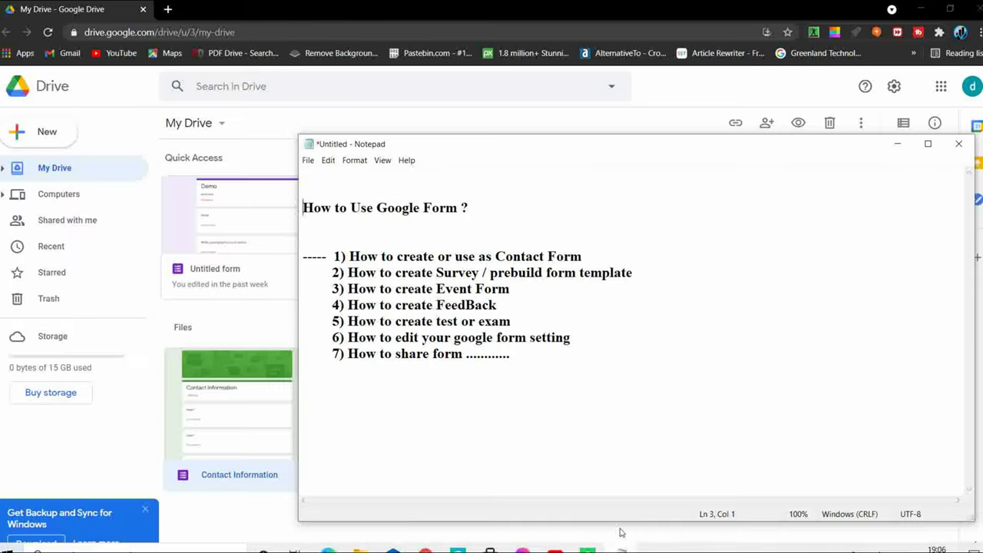
left_click_drag(583, 257, 327, 256)
left_click(668, 319)
left_click_drag(636, 276, 349, 280)
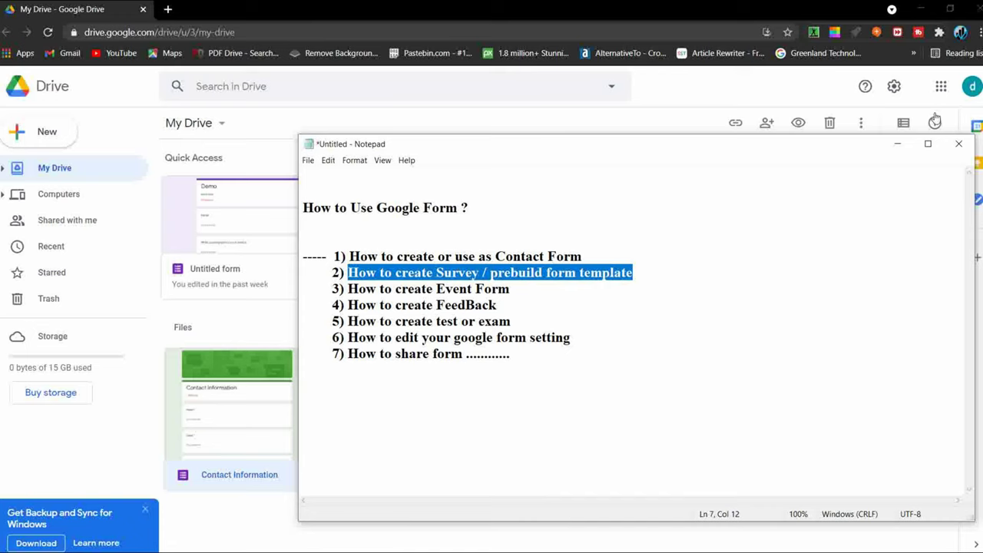
left_click(895, 146)
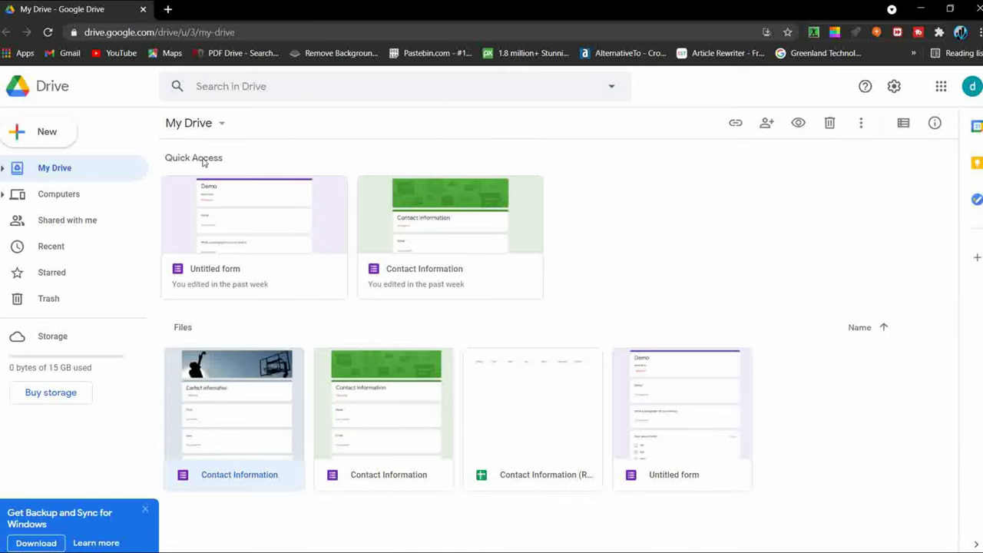
Step: Open the Google Forms template gallery from My Drive and browse the personal, work and education templates
left_click(46, 132)
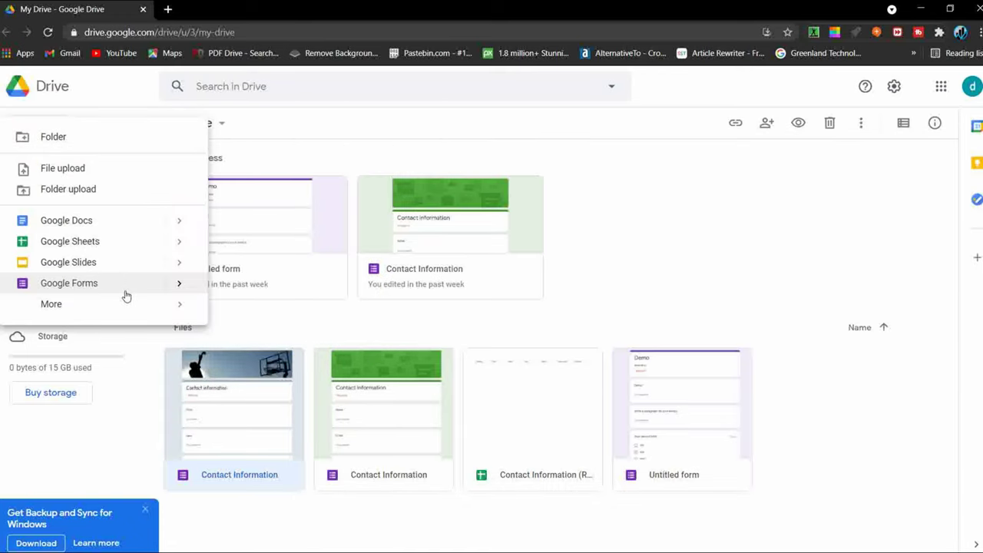
mouse_move(192, 292)
left_click(275, 315)
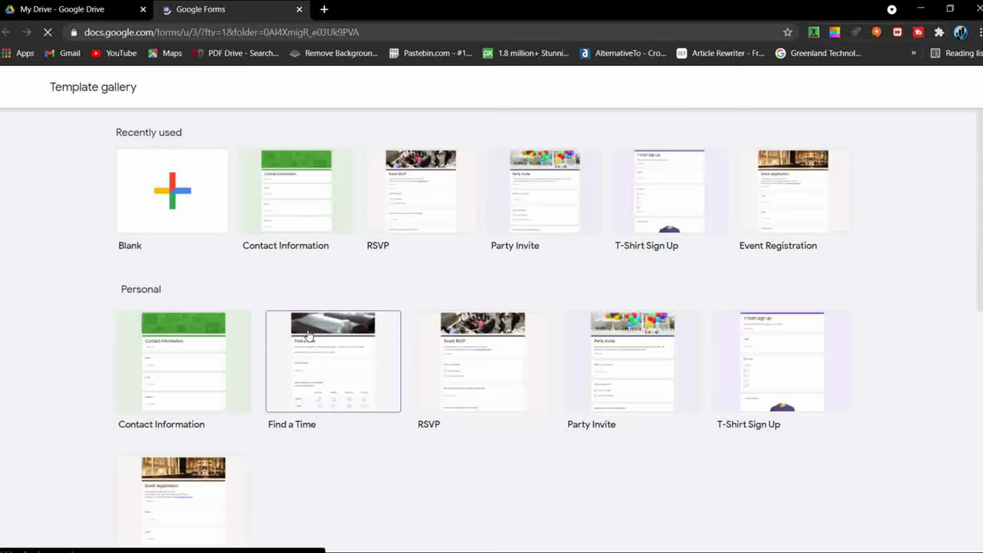
scroll(374, 369, "down", 3)
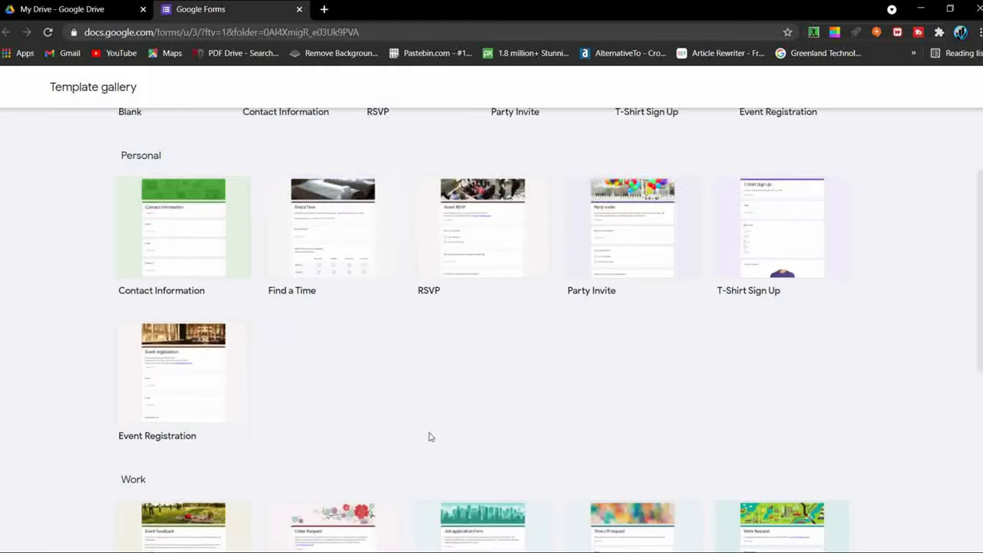
scroll(429, 437, "down", 4)
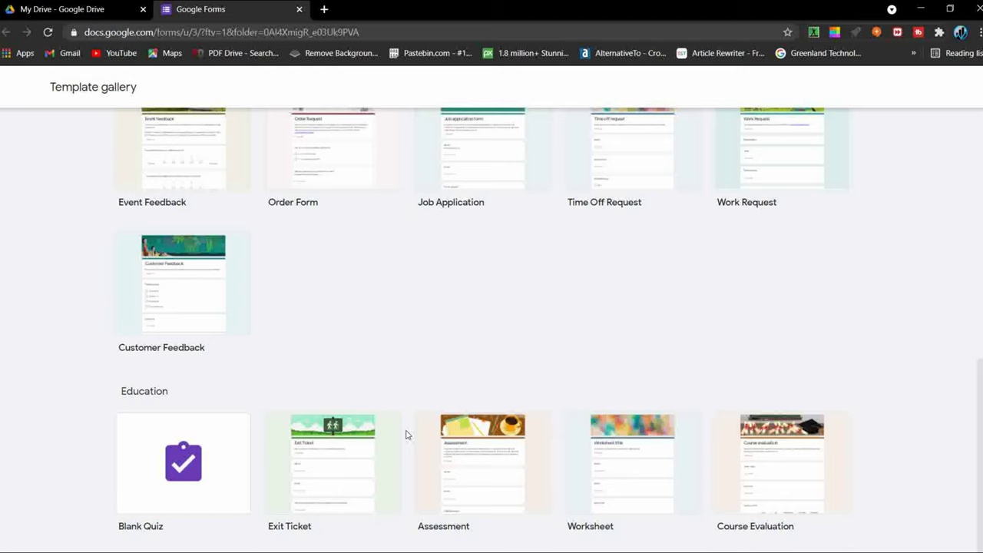
scroll(506, 358, "up", 2)
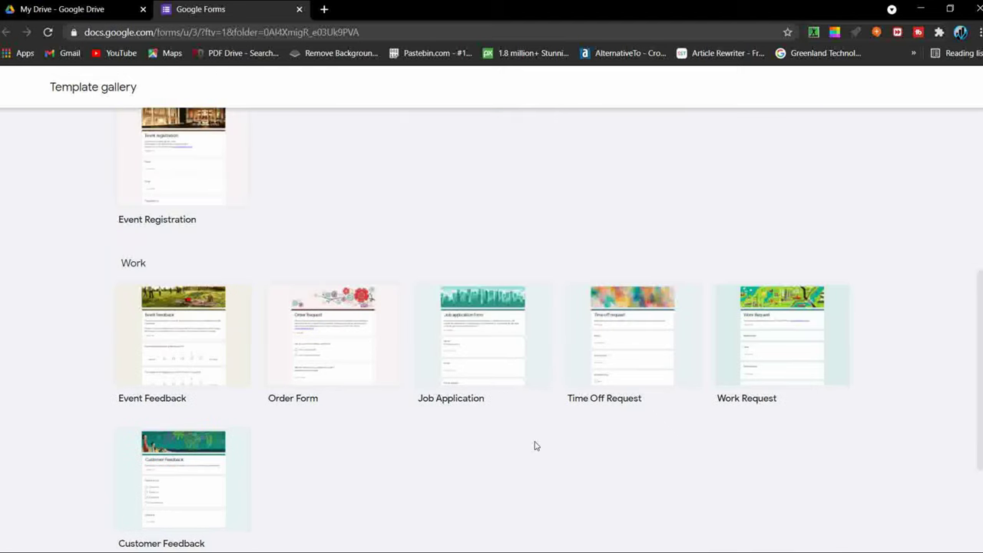
scroll(536, 446, "up", 3)
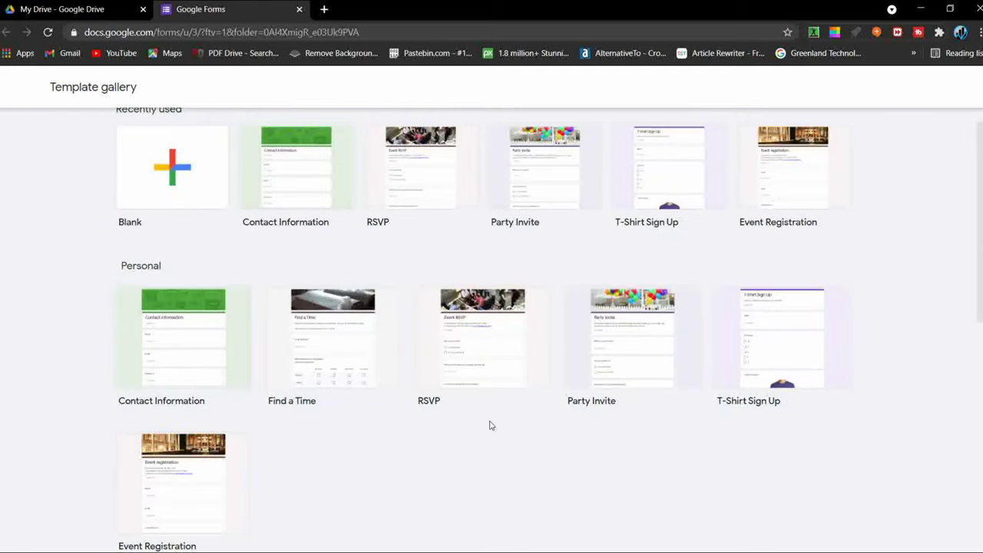
scroll(490, 425, "down", 5)
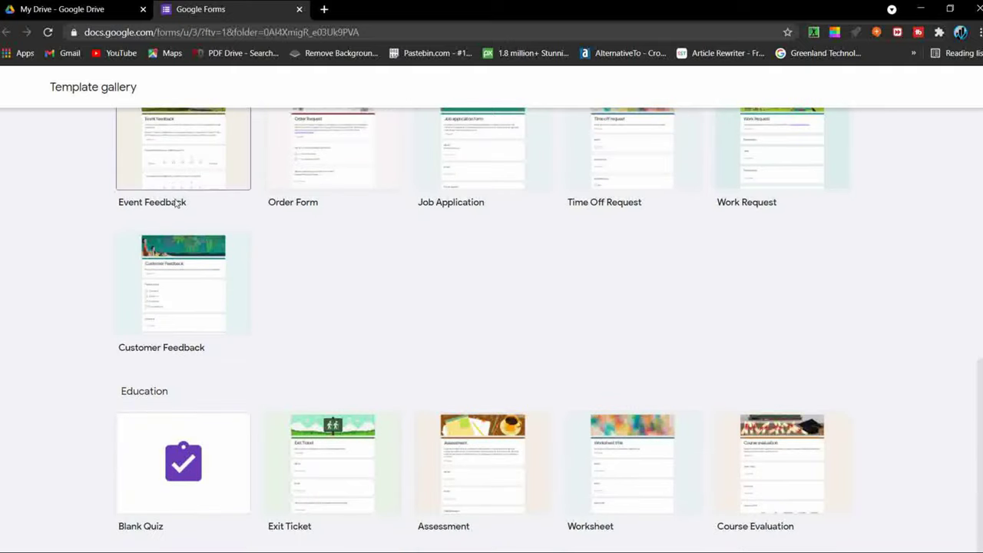
Step: Create a form from the Customer Feedback template and review its questions
left_click(175, 323)
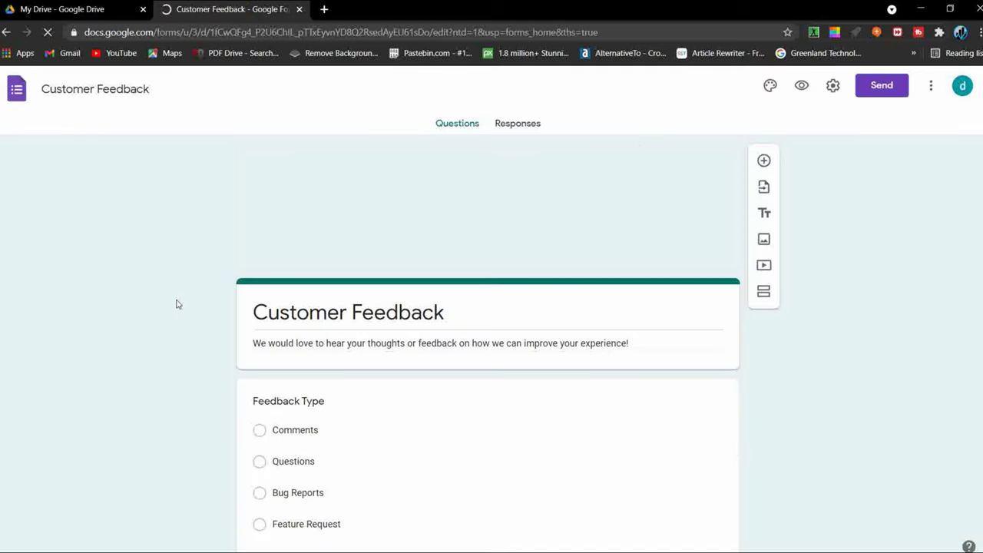
scroll(312, 300, "down", 2)
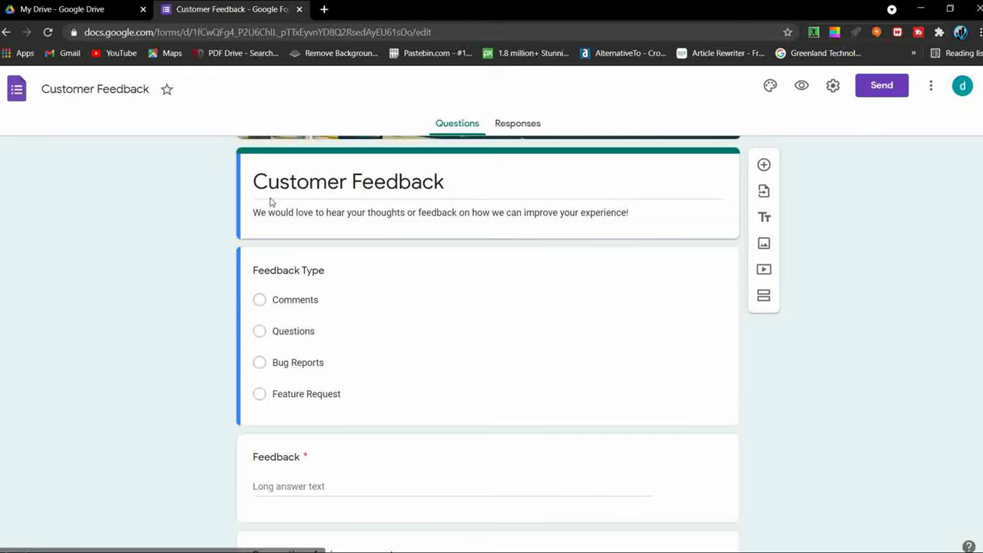
scroll(554, 391, "down", 4)
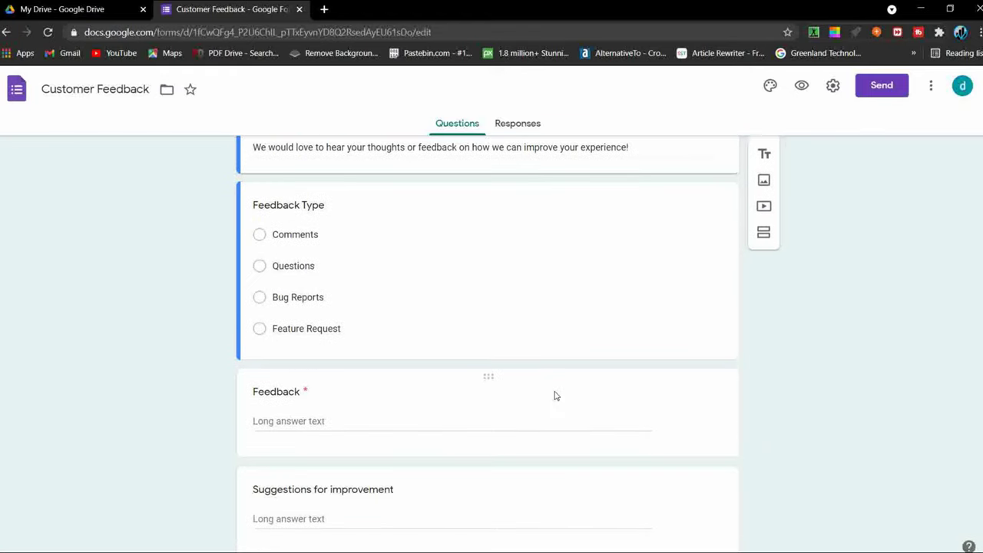
scroll(556, 395, "down", 1)
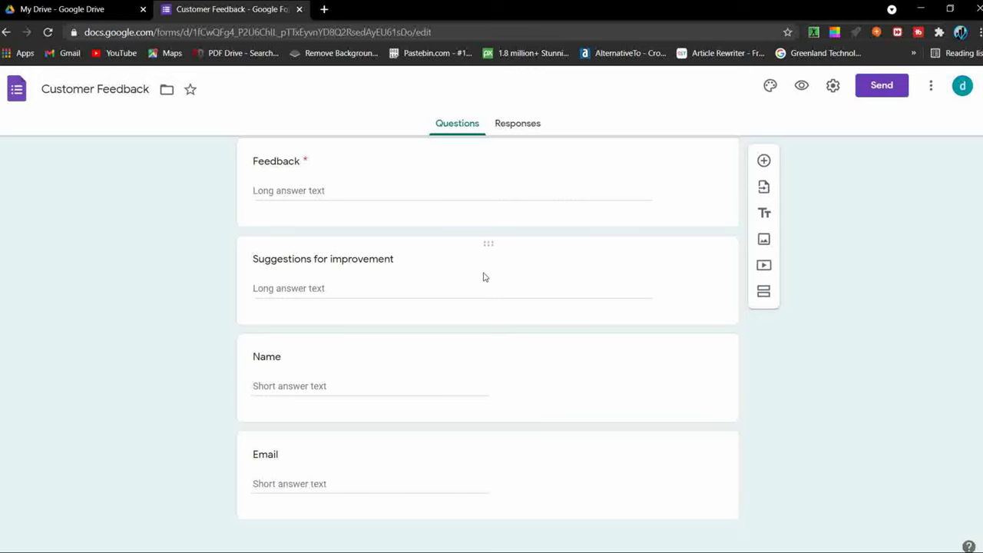
Step: Check the responses of the Customer Feedback form, return to its questions, and switch back to My Drive
scroll(483, 283, "up", 5)
left_click(517, 124)
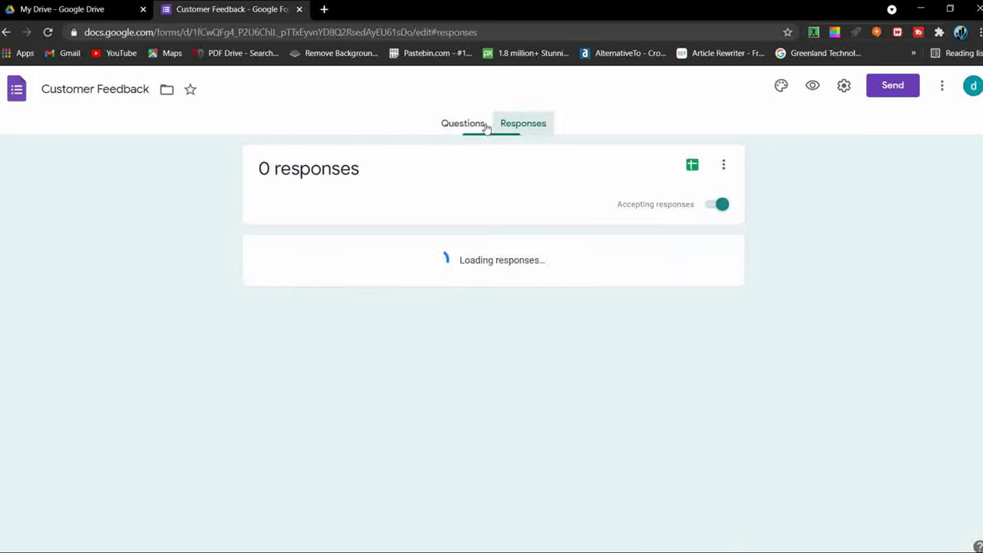
left_click(461, 124)
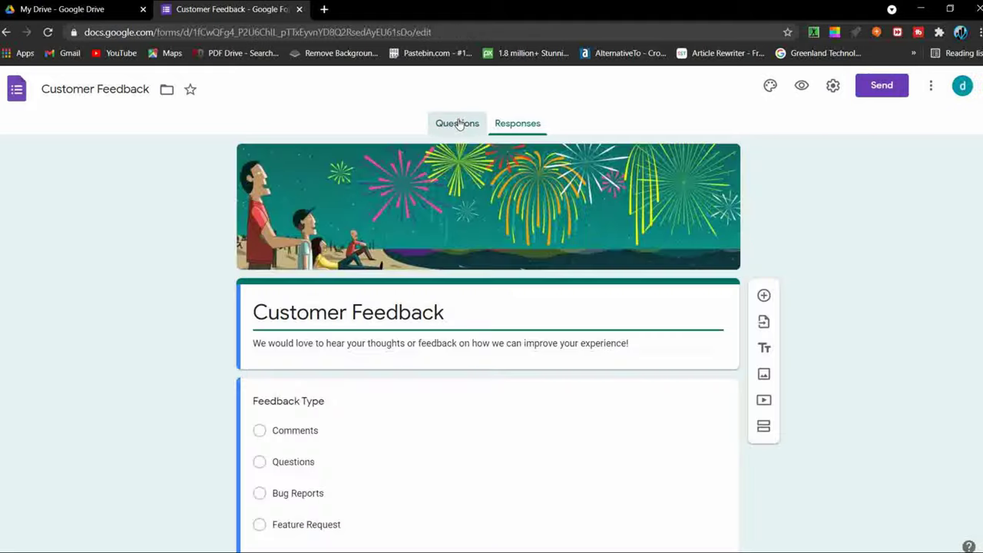
left_click(121, 8)
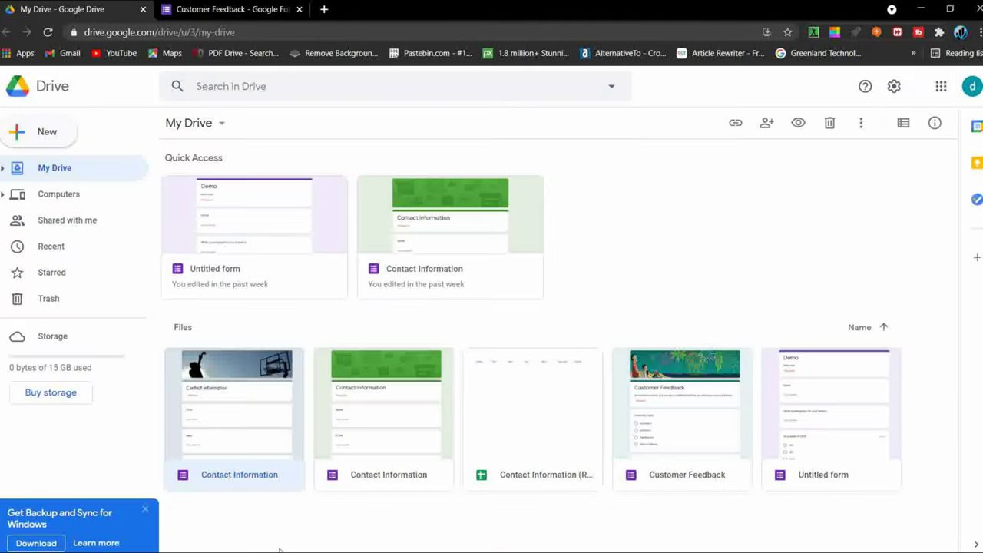
Step: Switch to the Notepad outline, highlight topic 3, How to create Event Form, and minimize the notes
key("super")
key("alt+Tab")
left_click(528, 293)
left_click_drag(517, 288, 332, 289)
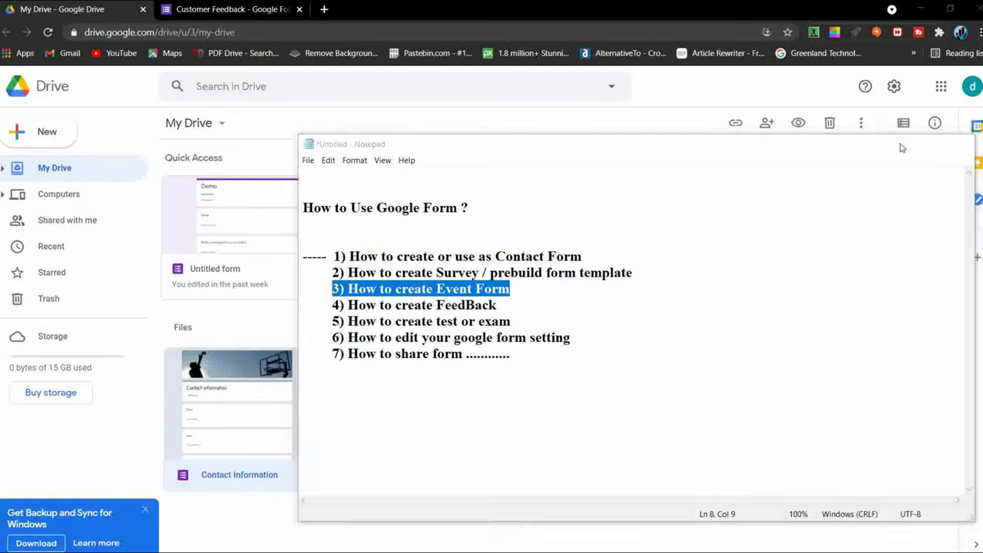
left_click(897, 143)
left_click(34, 135)
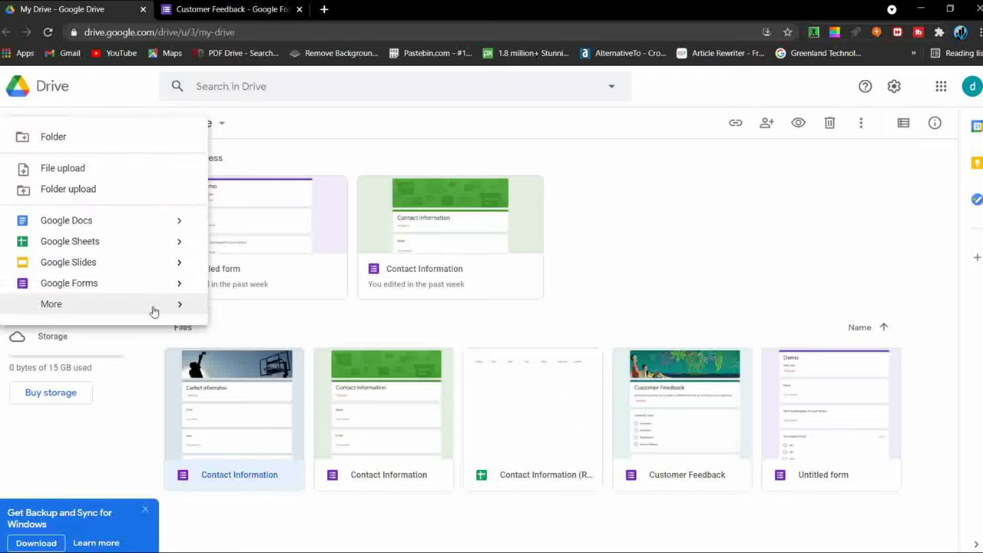
left_click(145, 288)
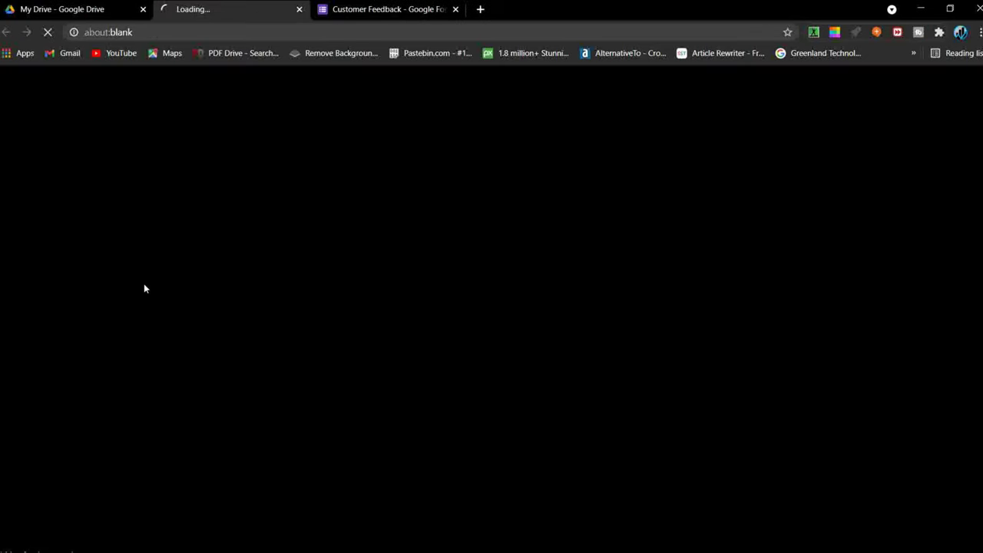
left_click(299, 10)
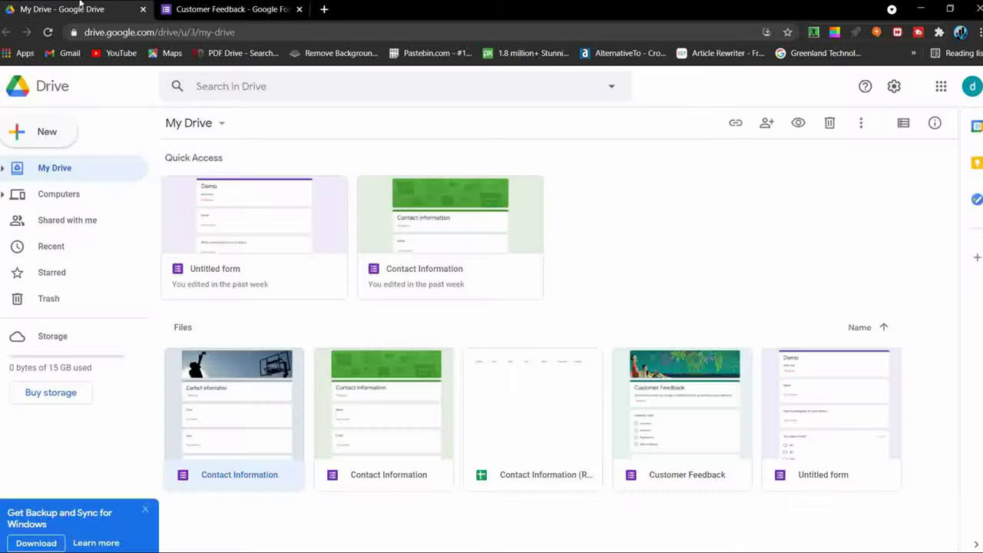
Step: Open the Google Forms template gallery from My Drive and create a form from the Event Registration template
left_click(69, 142)
mouse_move(181, 283)
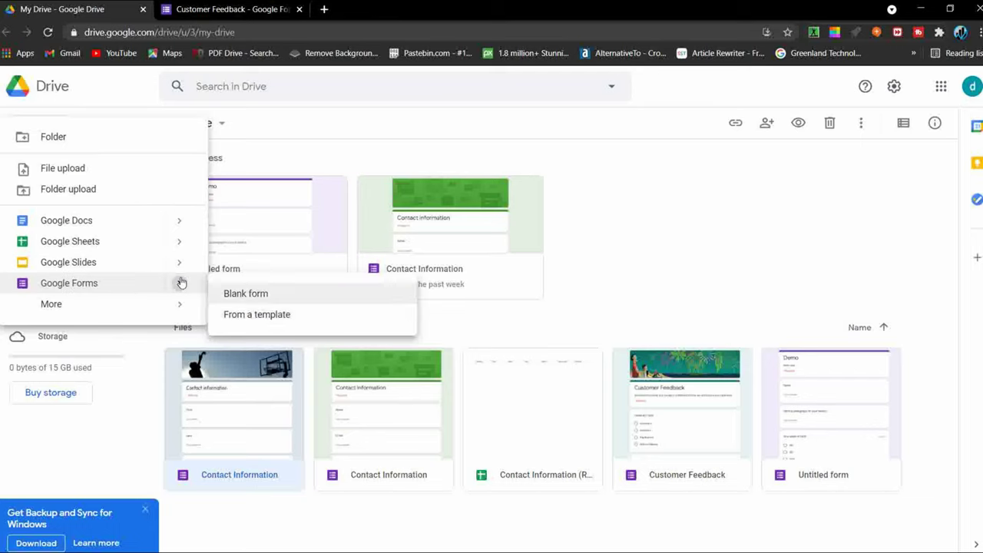
left_click(261, 315)
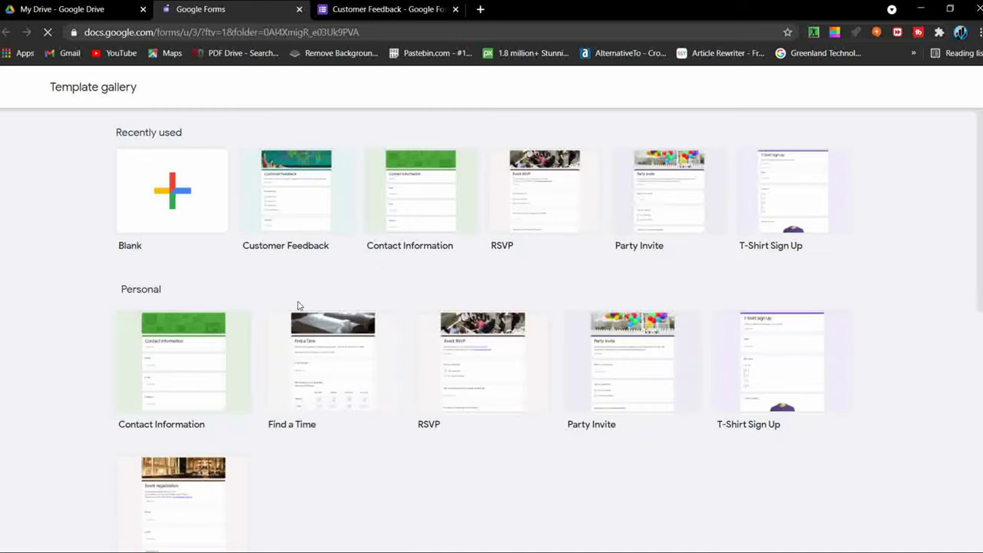
scroll(323, 460, "down", 1)
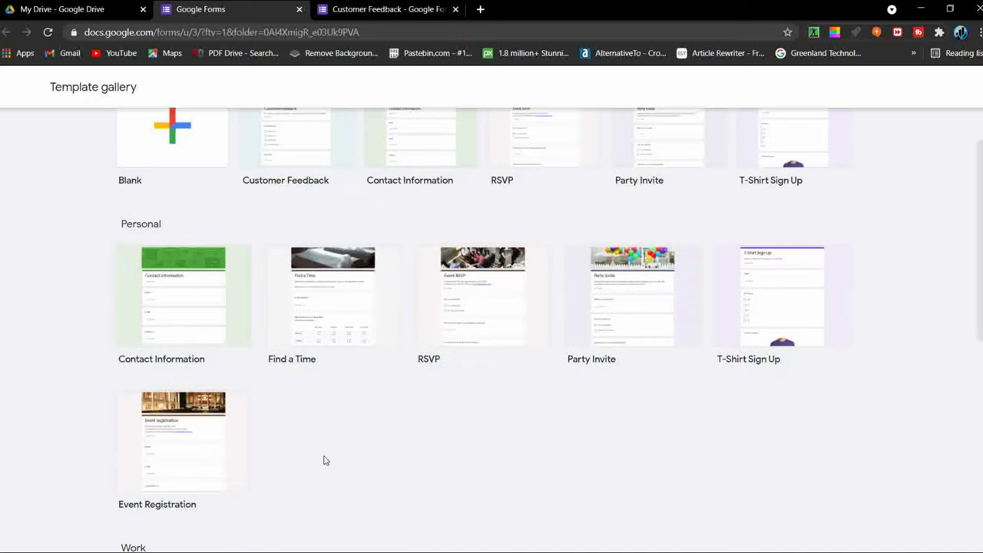
scroll(324, 461, "down", 1)
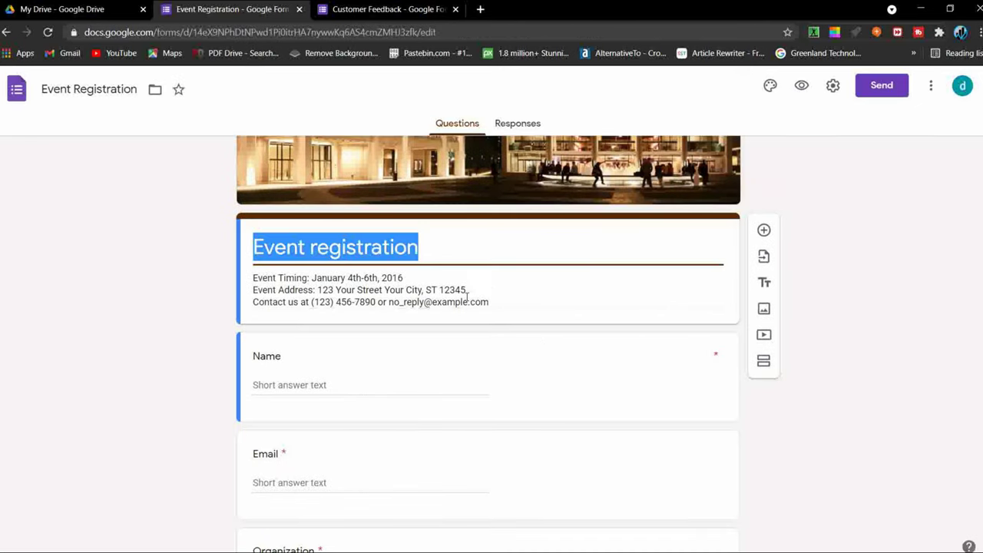
Step: Review the Event Registration form's questions, from the event details to the dietary restrictions and payment acknowledgement
left_click(467, 296)
scroll(517, 347, "down", 5)
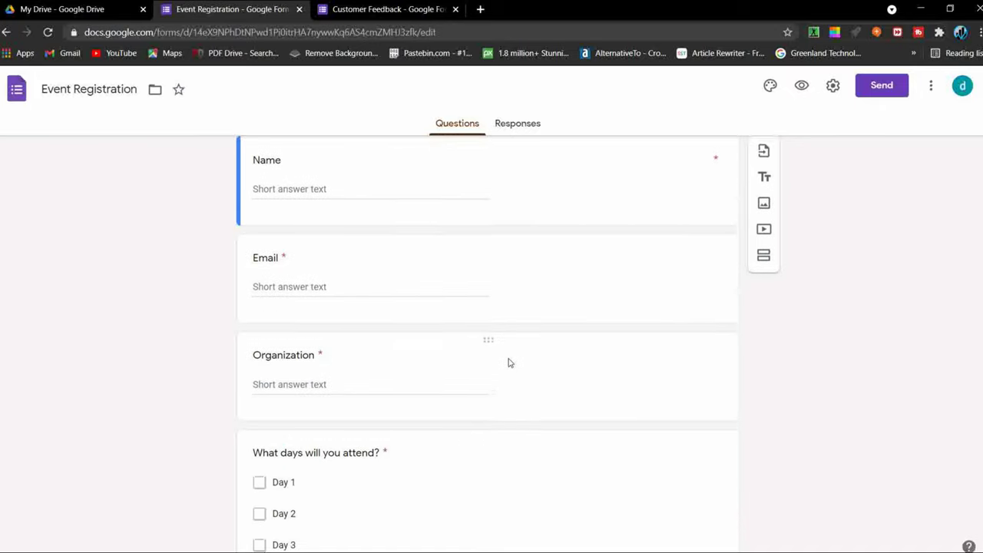
scroll(503, 361, "down", 3)
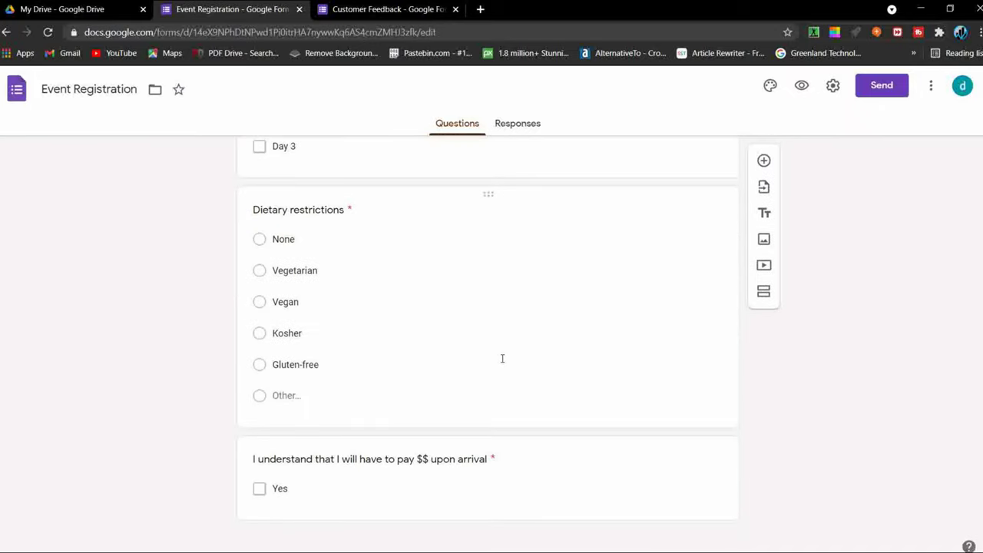
Step: Toggle the Required setting of the question about paying upon arrival and return to the start of the form
left_click(477, 461)
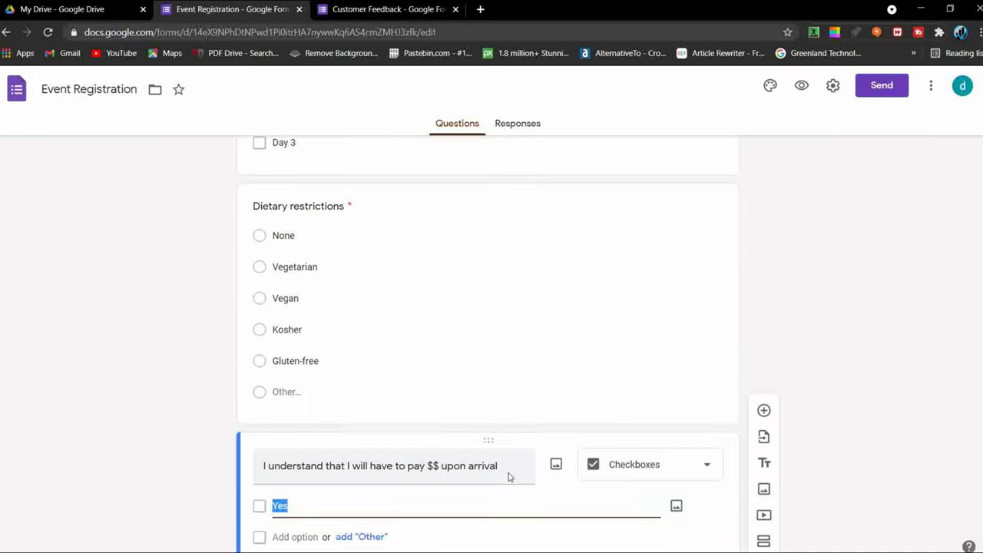
scroll(566, 435, "up", 2)
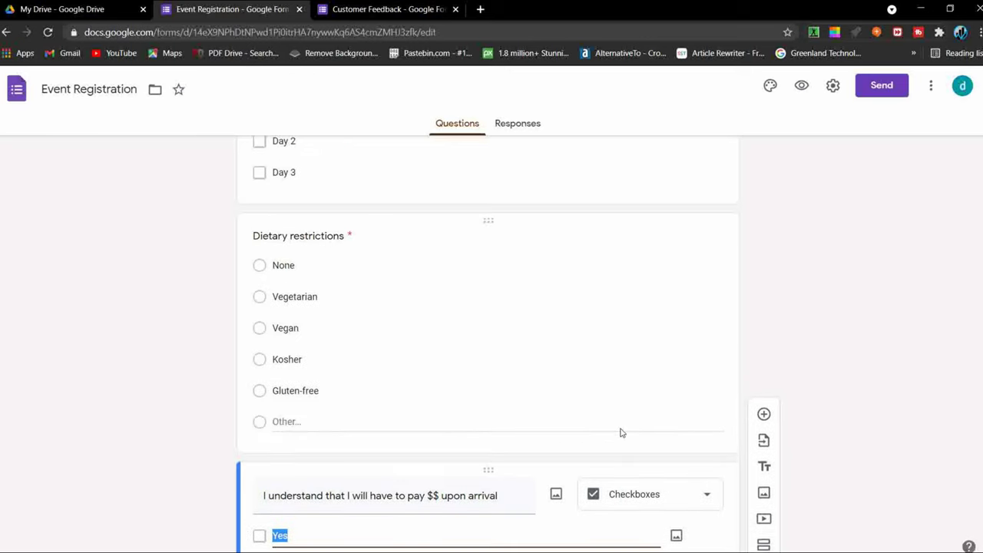
scroll(621, 432, "down", 2)
left_click(680, 499)
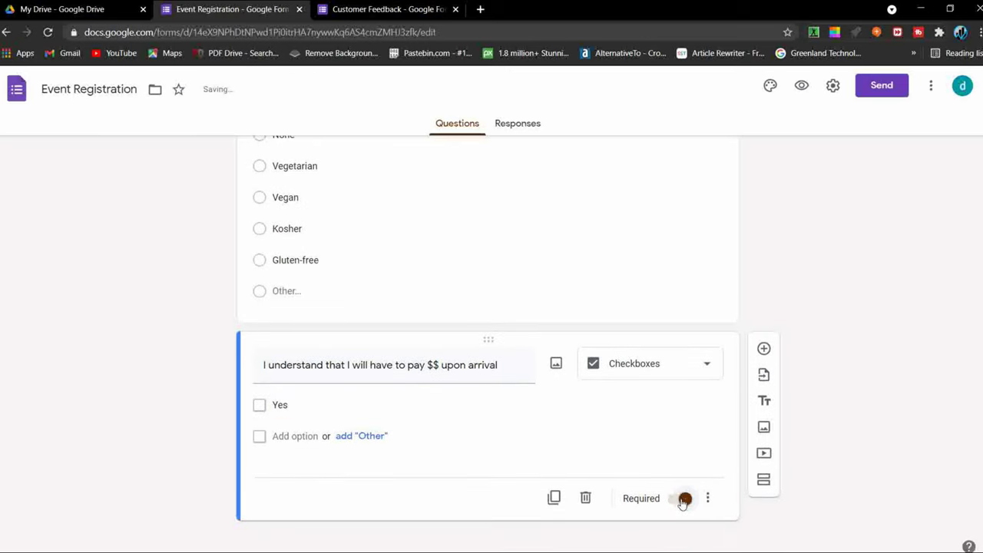
left_click(712, 322)
scroll(736, 380, "up", 5)
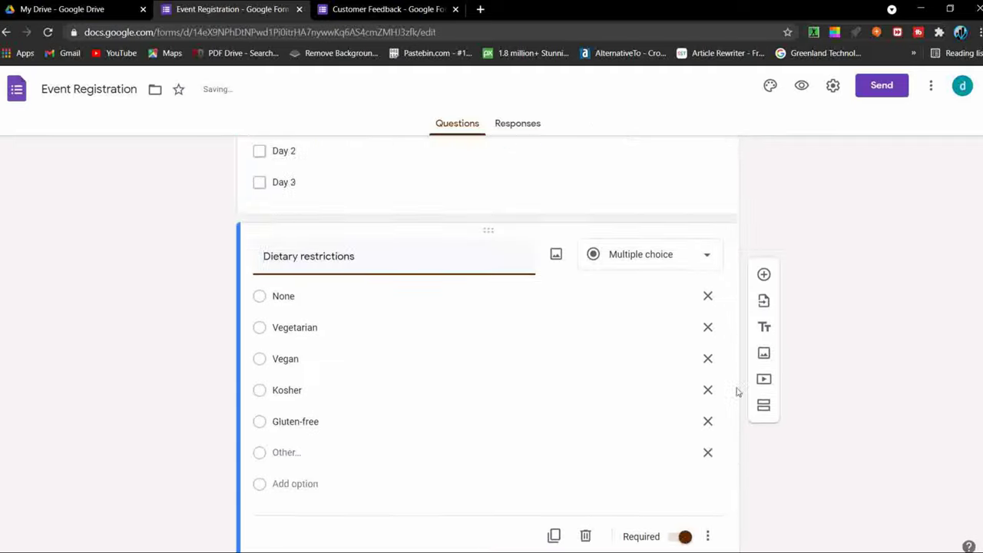
scroll(735, 392, "up", 4)
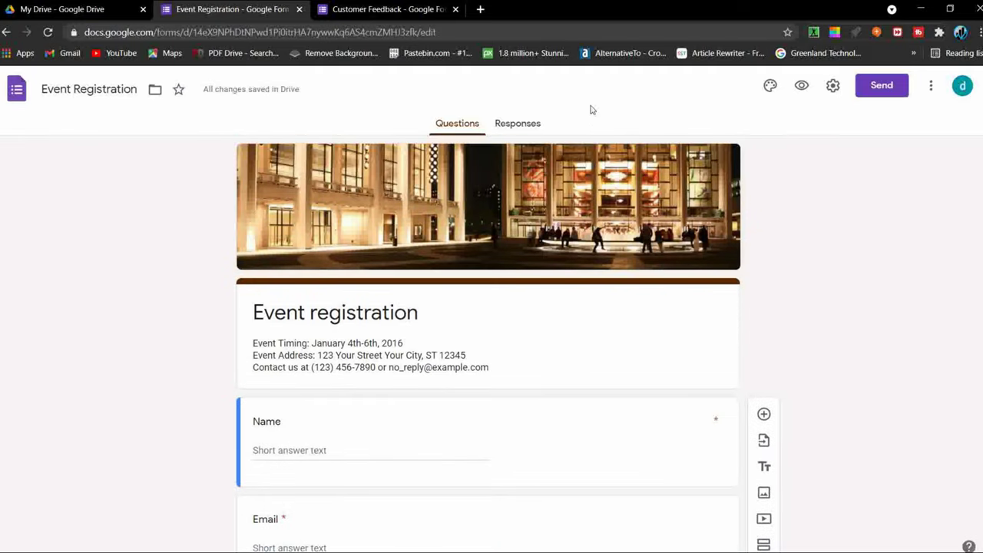
Step: Close the Event Registration and Customer Feedback forms, leaving only My Drive open
left_click(61, 9)
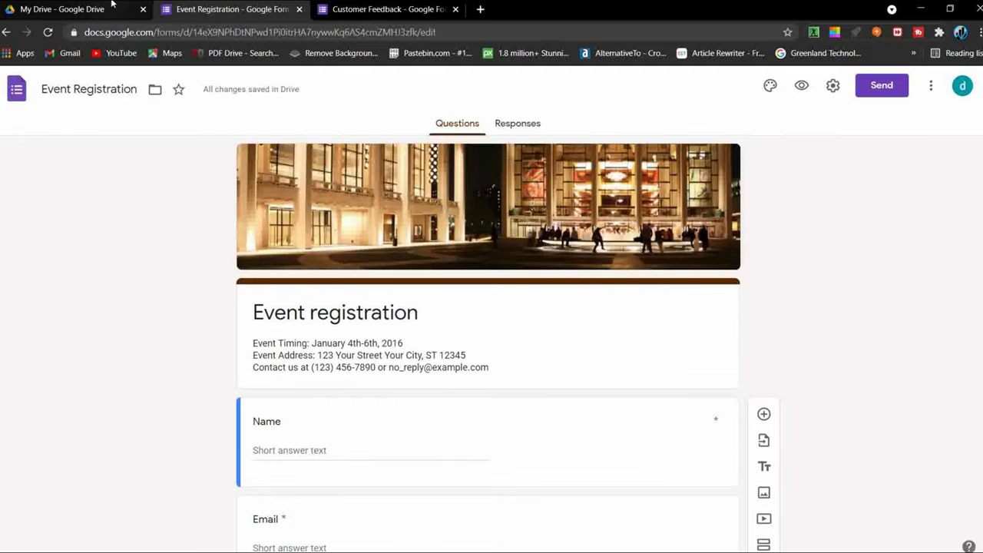
left_click(299, 9)
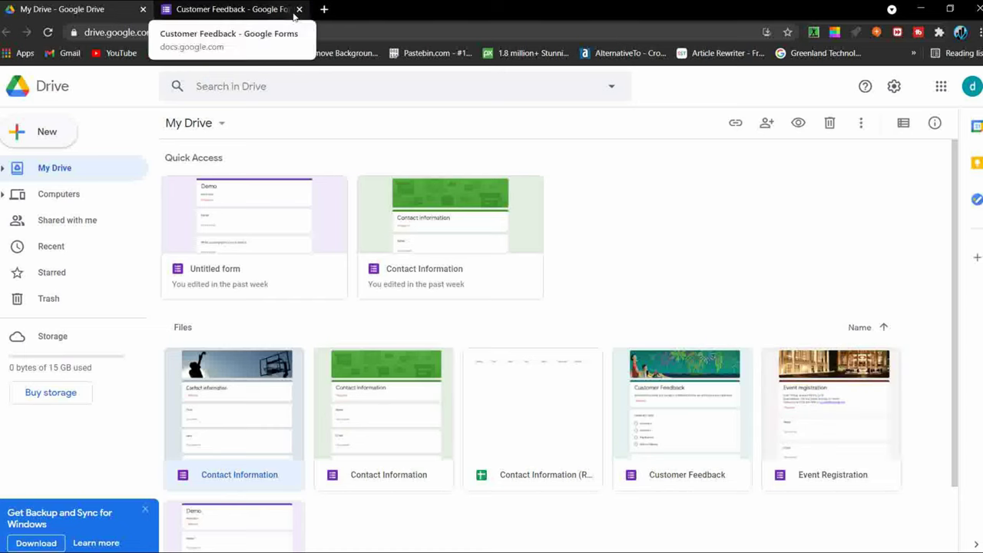
left_click(299, 9)
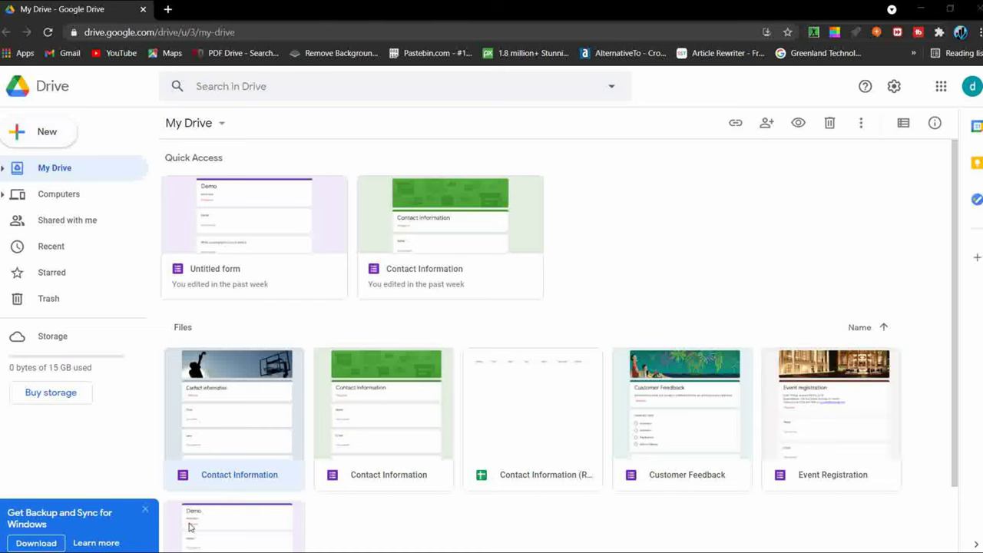
Step: Switch to the Notepad outline, highlight topic 4, How to create FeedBack, and minimize the notes
key("super")
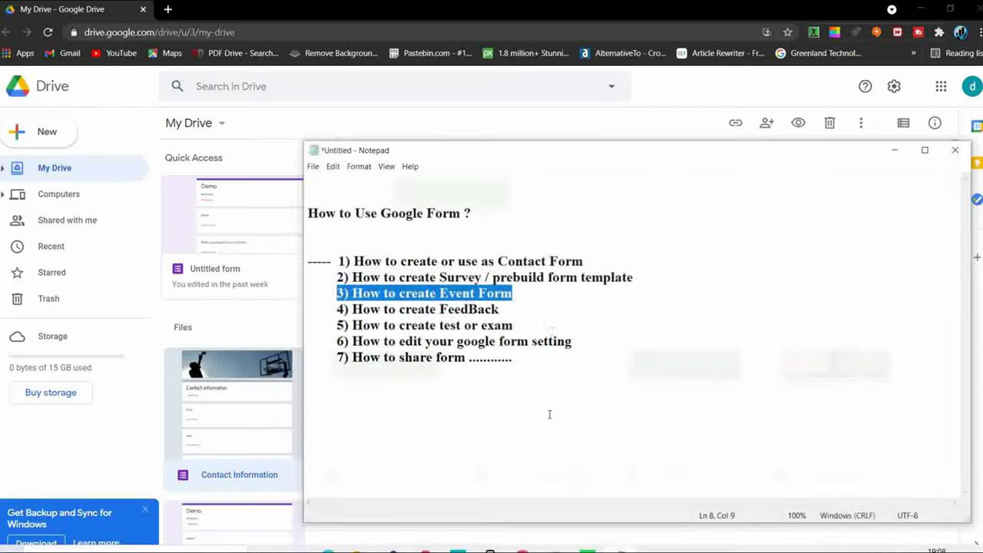
left_click_drag(503, 305, 349, 305)
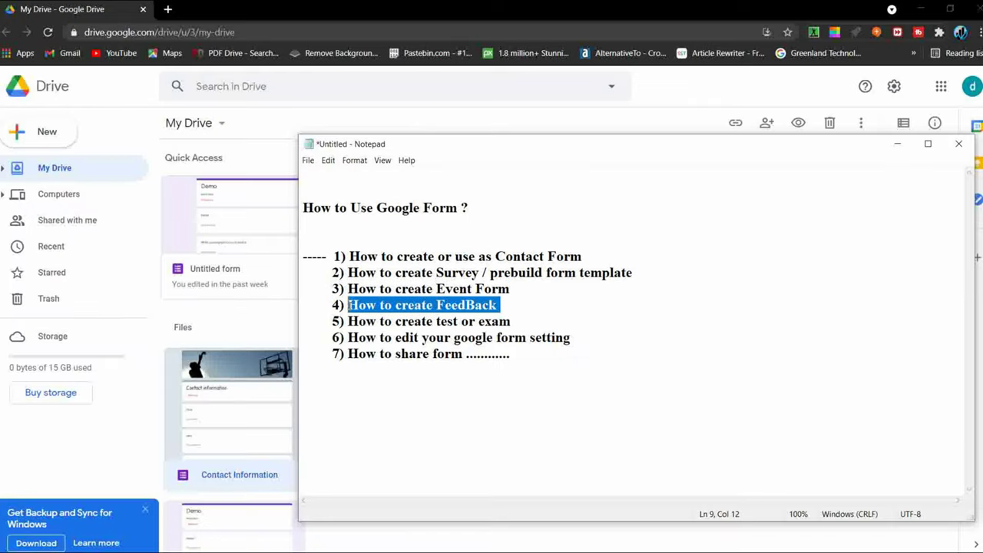
left_click(896, 144)
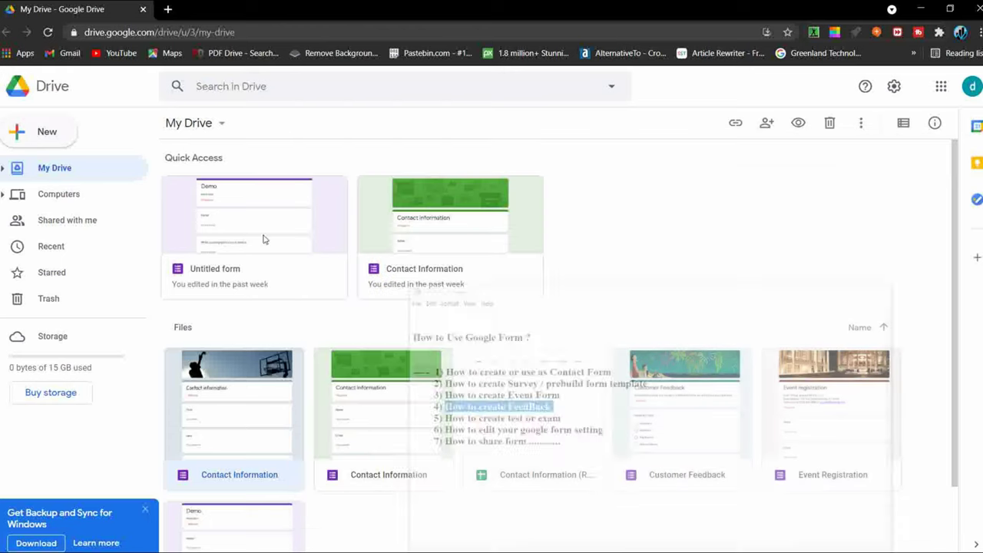
Step: Open the Google Forms template gallery from My Drive and create a form from the Event Feedback work template
left_click(48, 131)
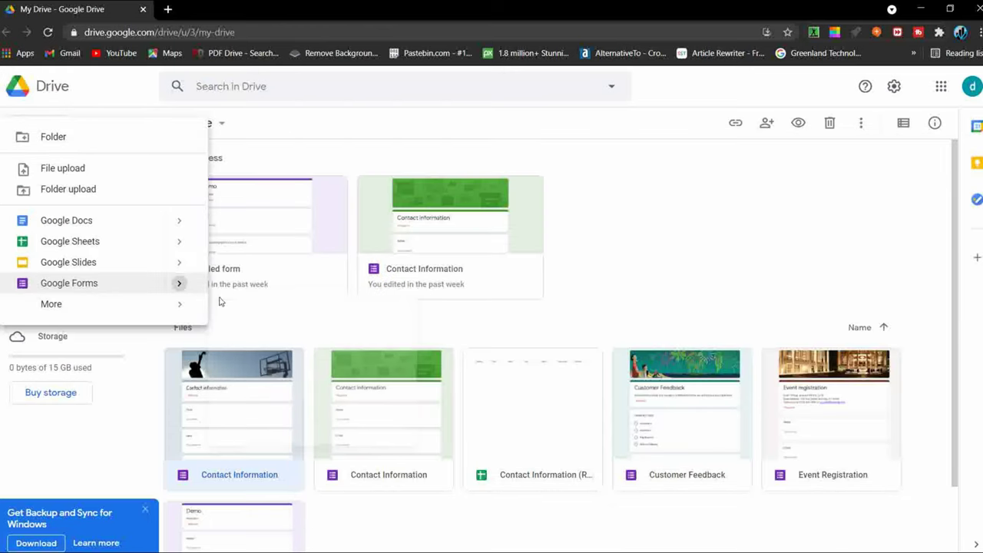
mouse_move(179, 283)
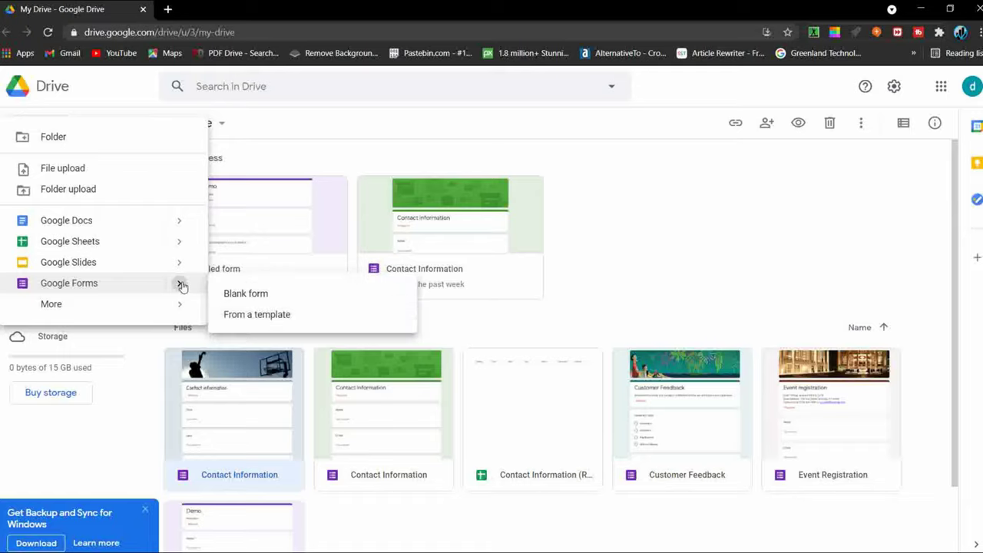
left_click(256, 315)
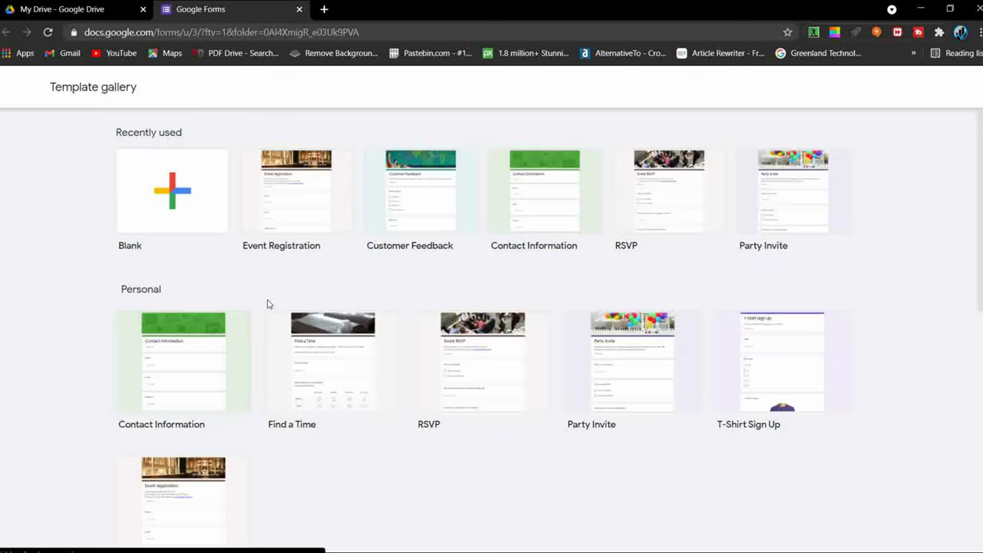
scroll(270, 310, "down", 4)
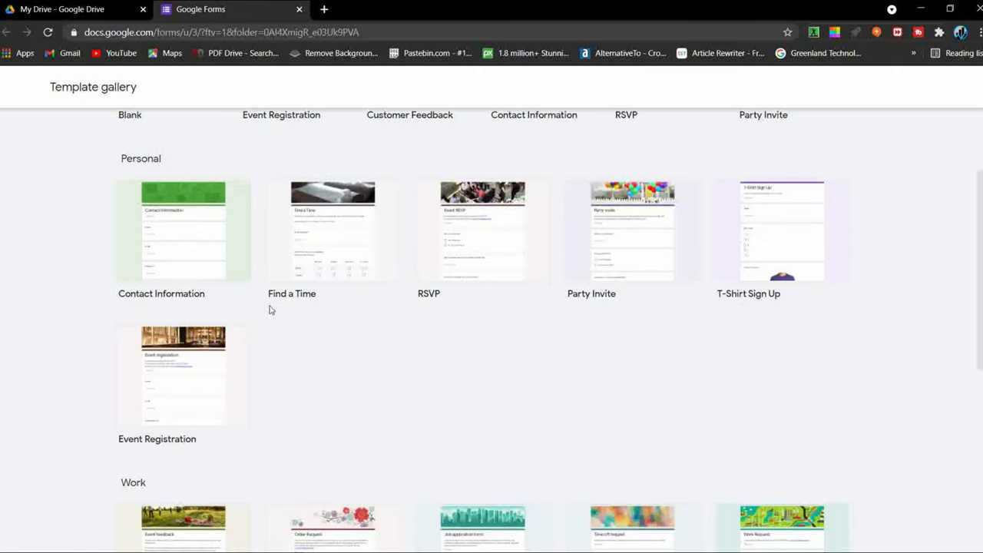
scroll(270, 309, "down", 3)
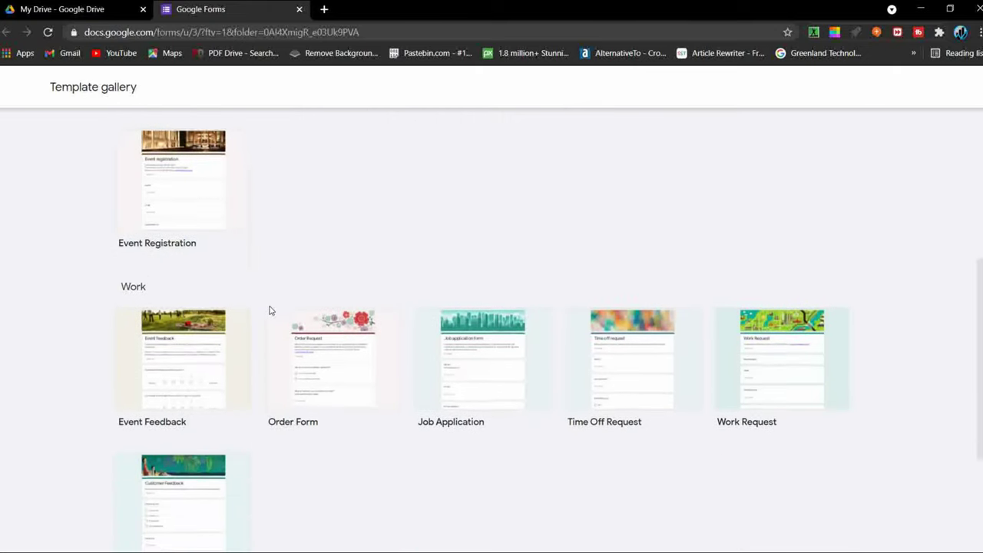
left_click(189, 245)
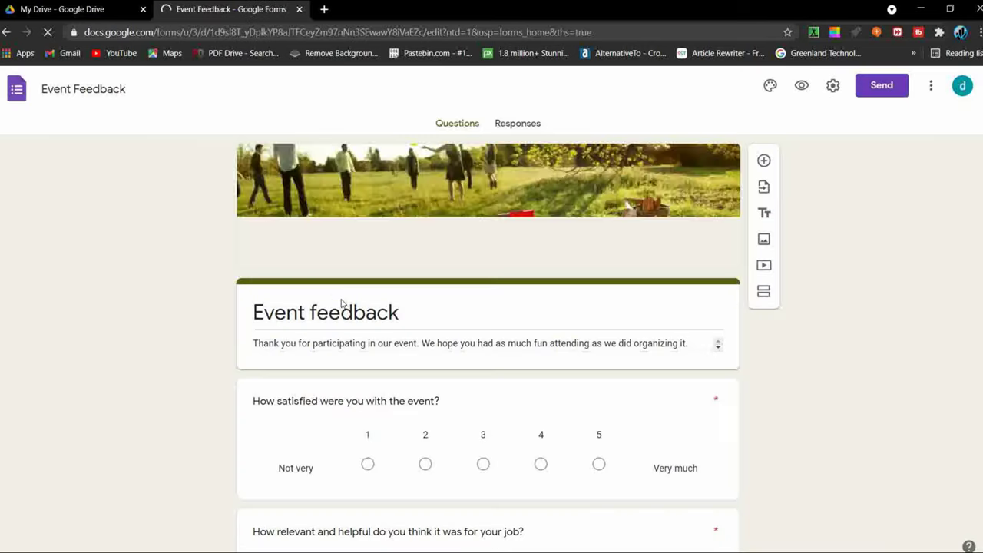
Step: Review the Event Feedback form's questions, including the event satisfaction scale, the session relevance grid and the comment fields
scroll(341, 302, "down", 2)
left_click(494, 216)
left_click(507, 290)
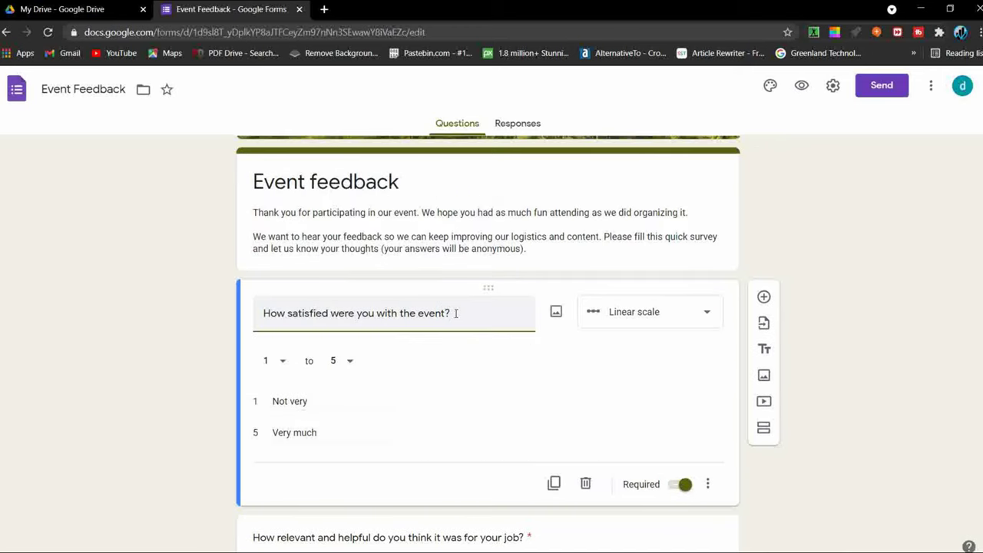
scroll(457, 319, "down", 6)
scroll(457, 327, "down", 5)
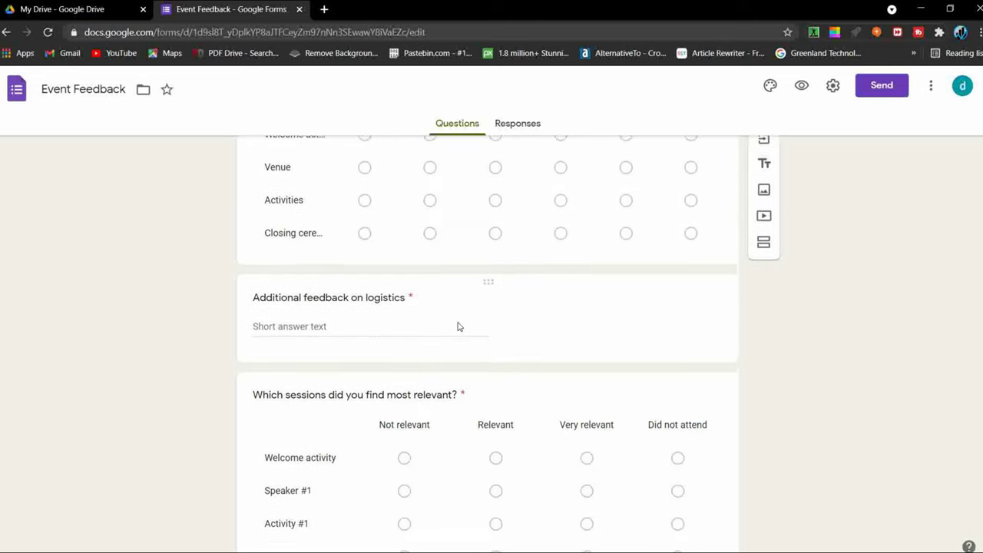
scroll(457, 327, "down", 7)
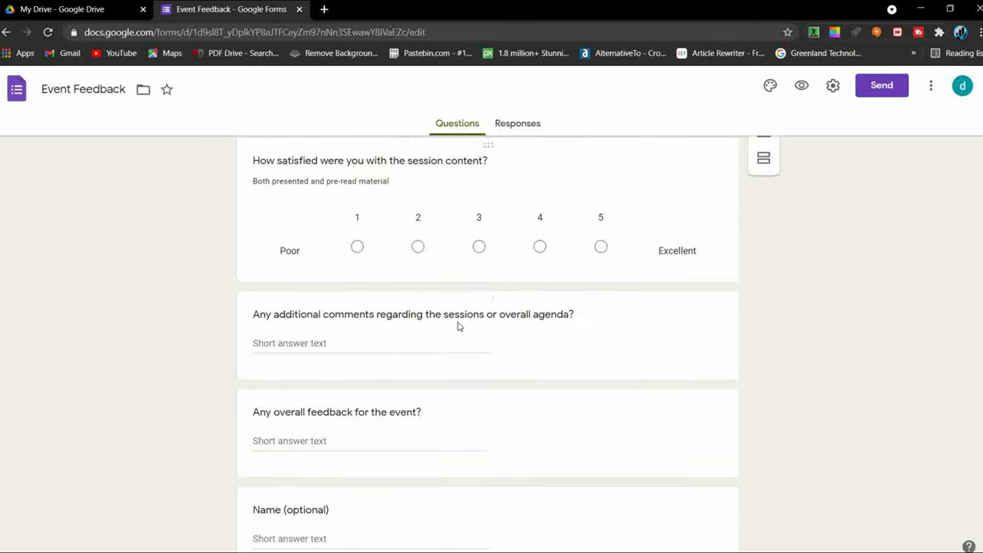
scroll(458, 326, "down", 1)
scroll(457, 326, "up", 9)
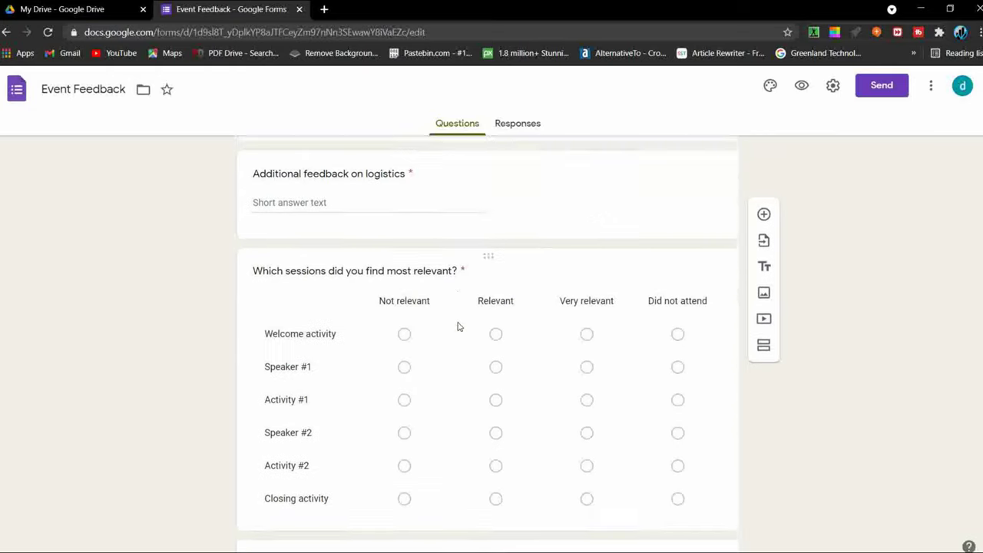
scroll(457, 326, "up", 12)
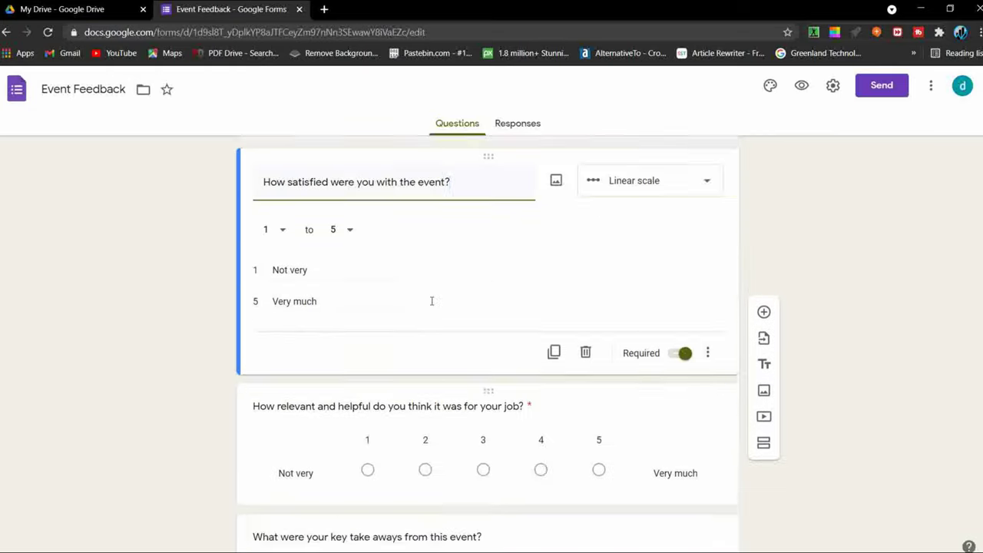
Step: Close the Event Feedback form, highlight topic 5, How to create test or exam, in the Notepad outline, and minimize the notes
left_click(299, 8)
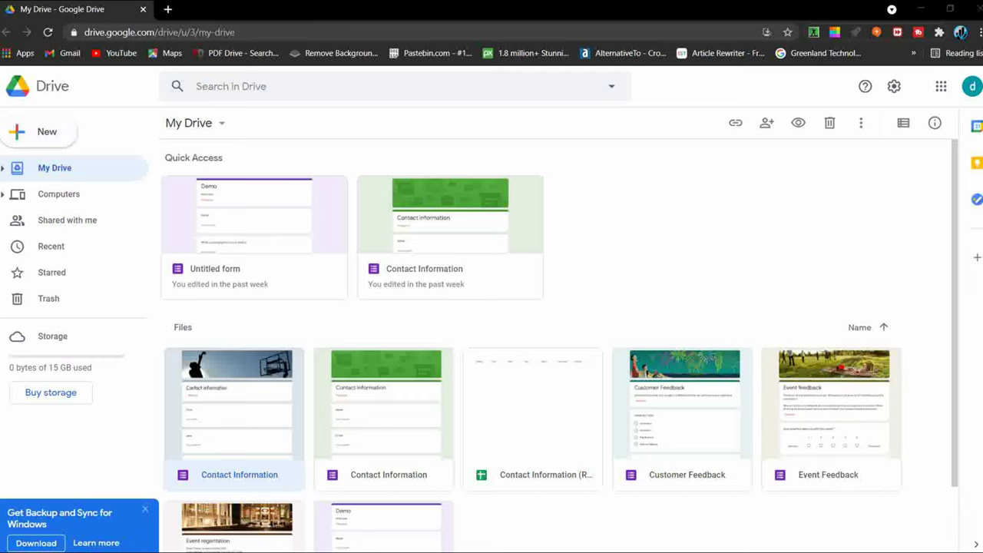
key("super")
key("alt+Tab")
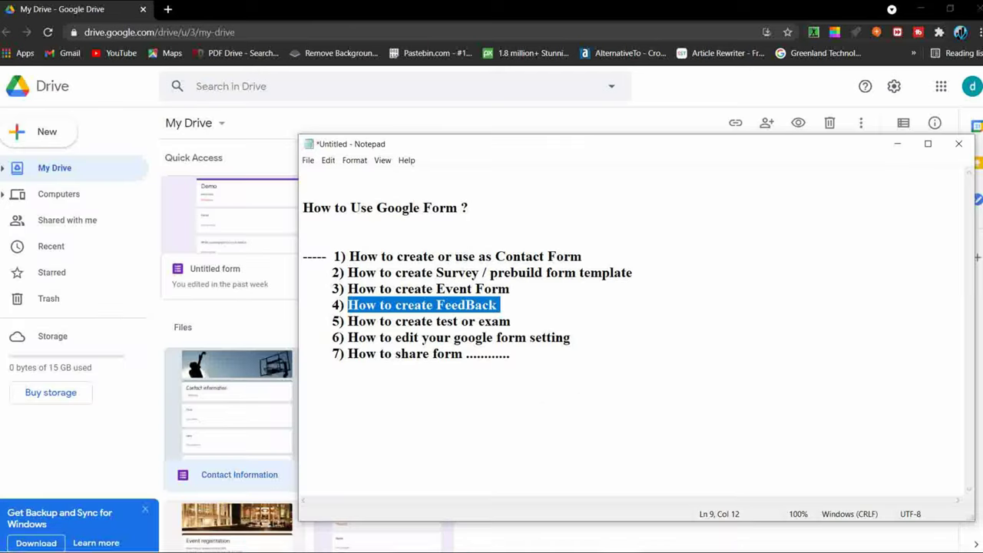
left_click(562, 392)
left_click_drag(507, 338, 508, 354)
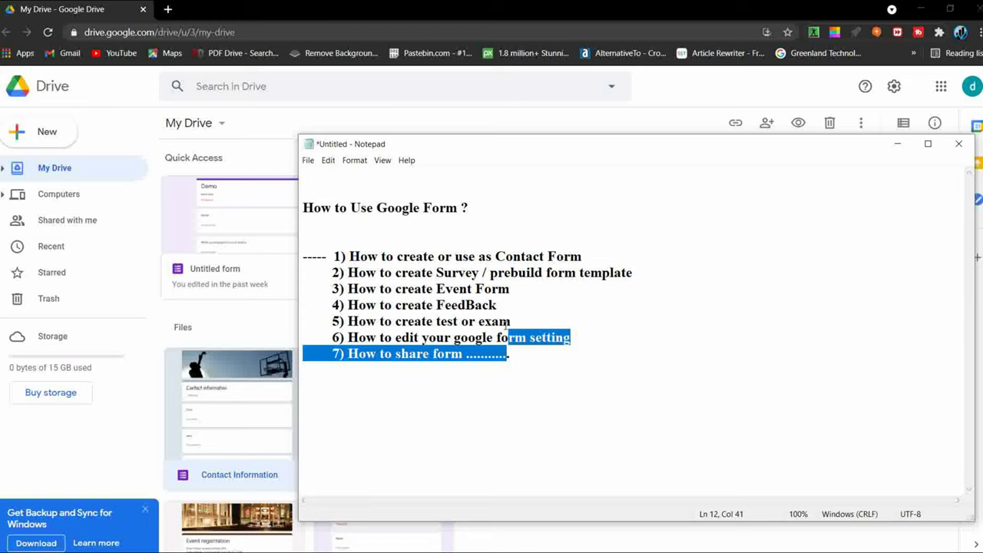
left_click(513, 320)
left_click_drag(513, 319, 348, 321)
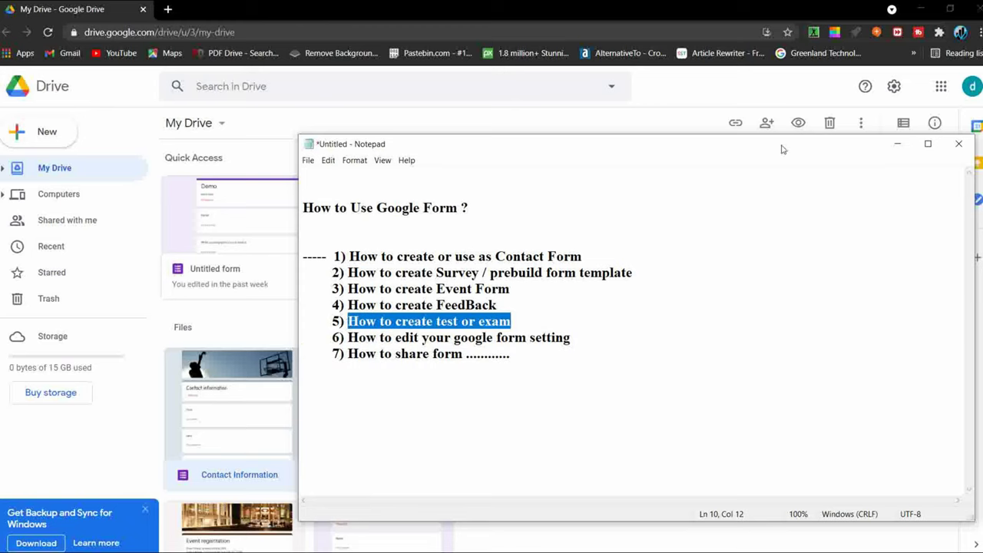
left_click(896, 144)
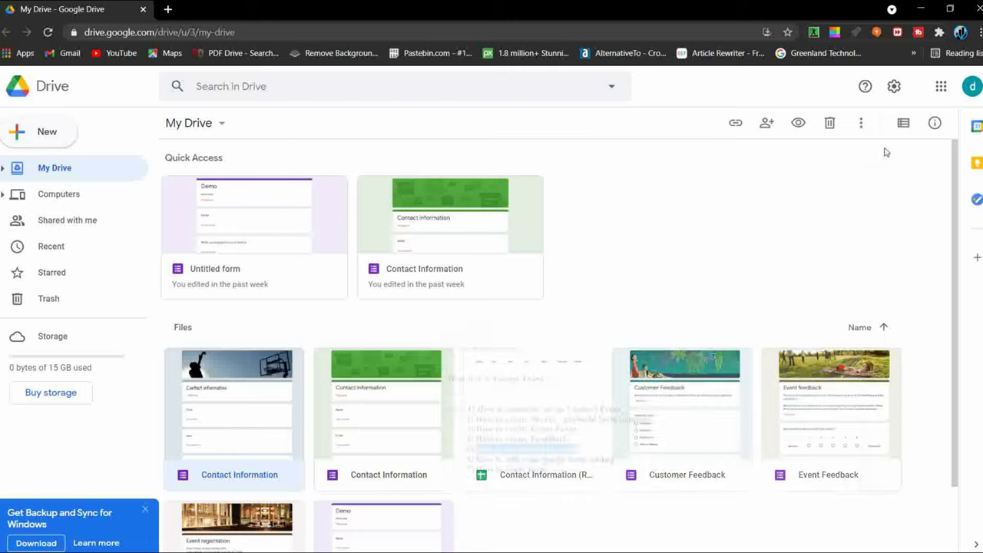
Step: Create a blank Google Form from My Drive and title it Demo
left_click(40, 134)
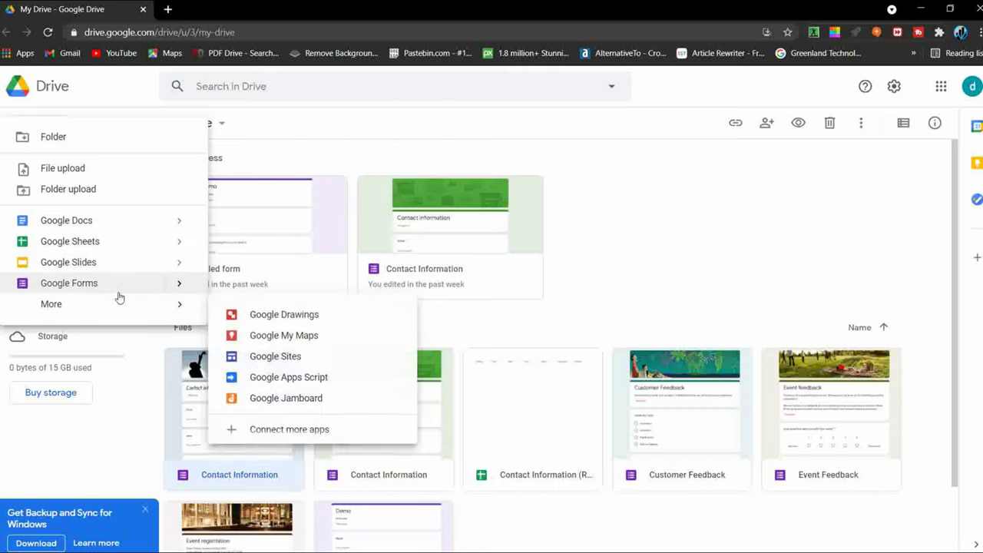
mouse_move(180, 291)
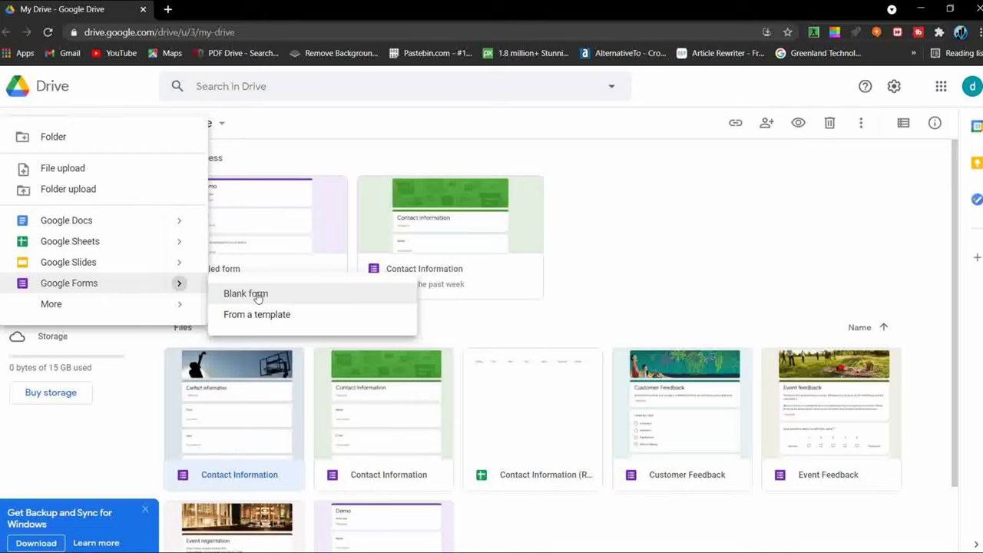
left_click(246, 294)
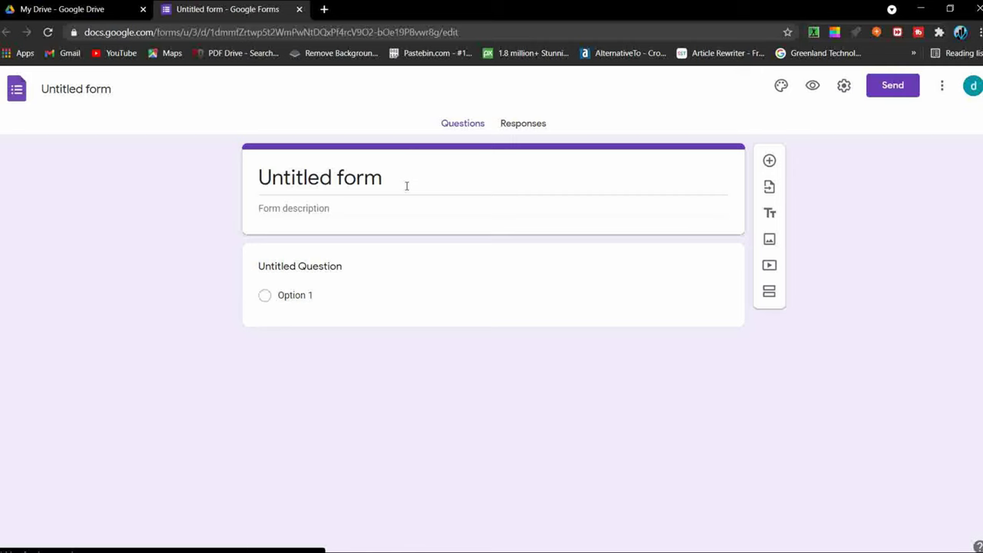
left_click(406, 185)
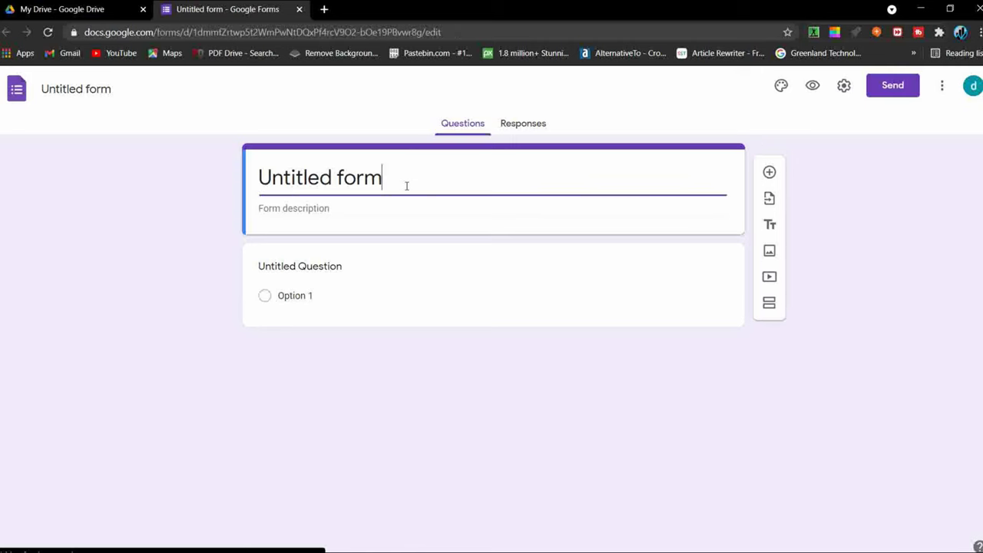
triple_click(406, 185)
key("BackSpace")
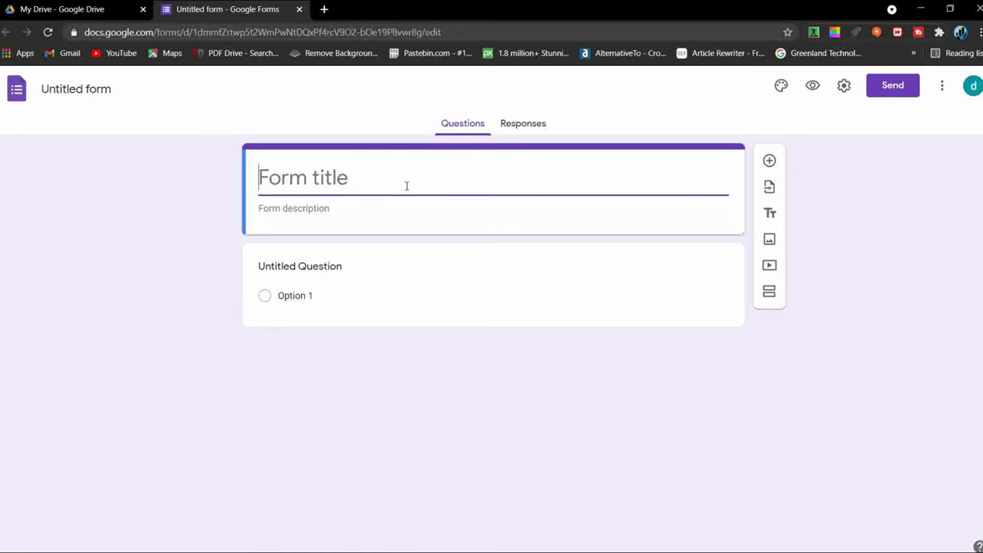
type("Demo")
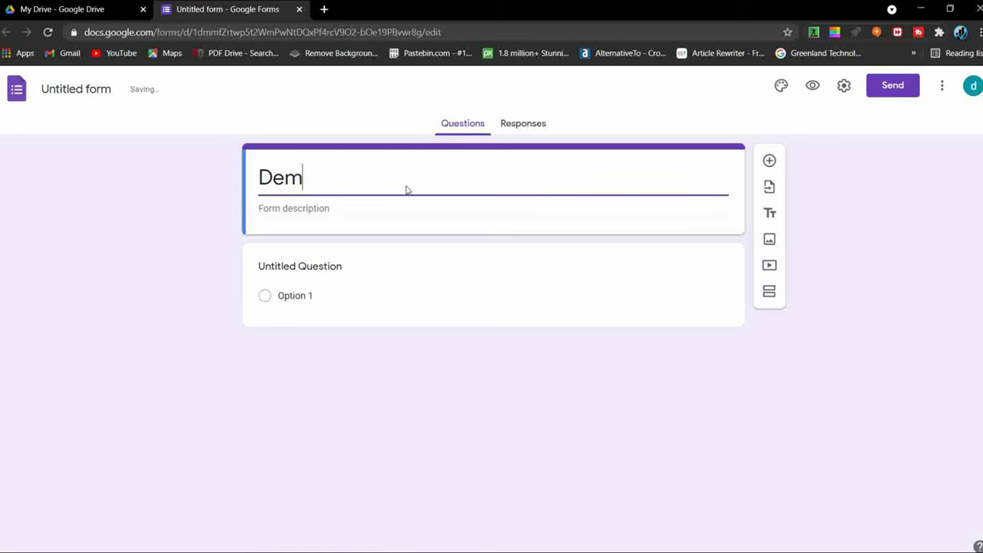
Step: Restore the browser to a smaller window, move it aside, and place the Notepad outline next to the Demo form
double_click(743, 8)
left_click_drag(676, 15, 565, 15)
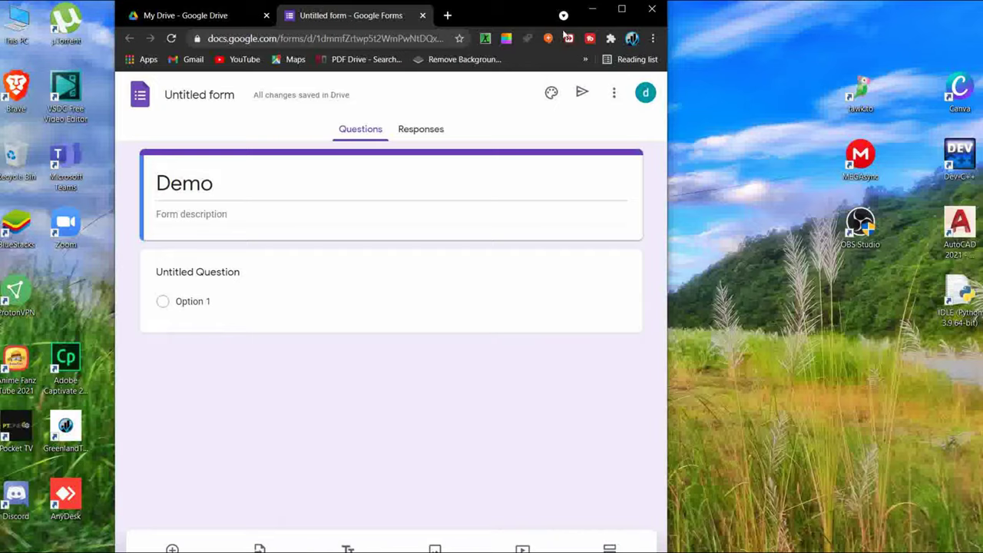
left_click_drag(480, 12, 408, 13)
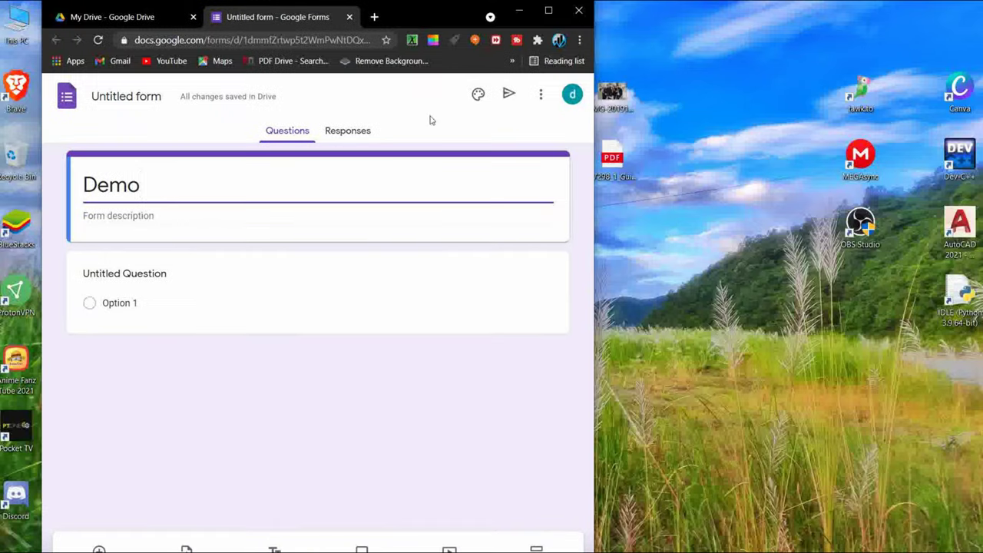
key("super")
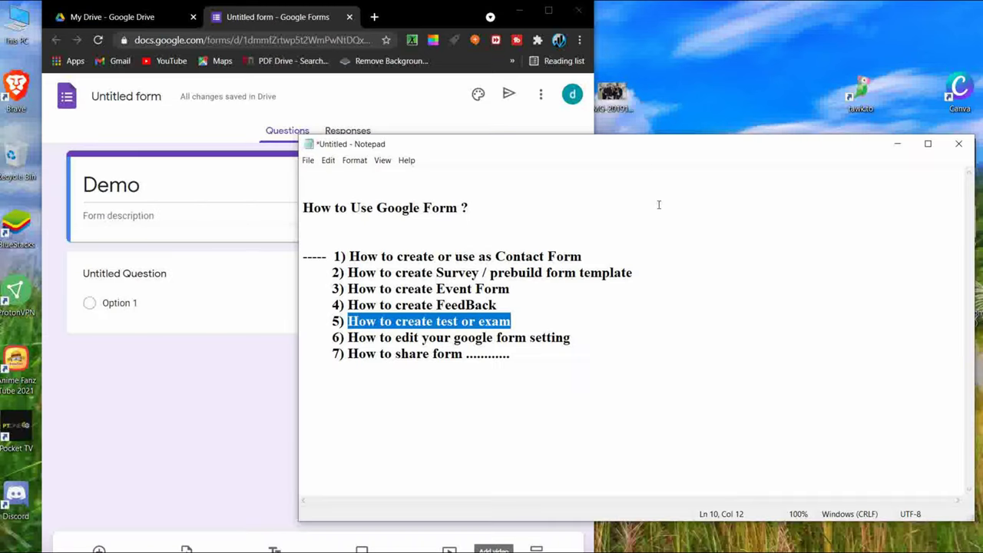
left_click_drag(637, 148, 722, 123)
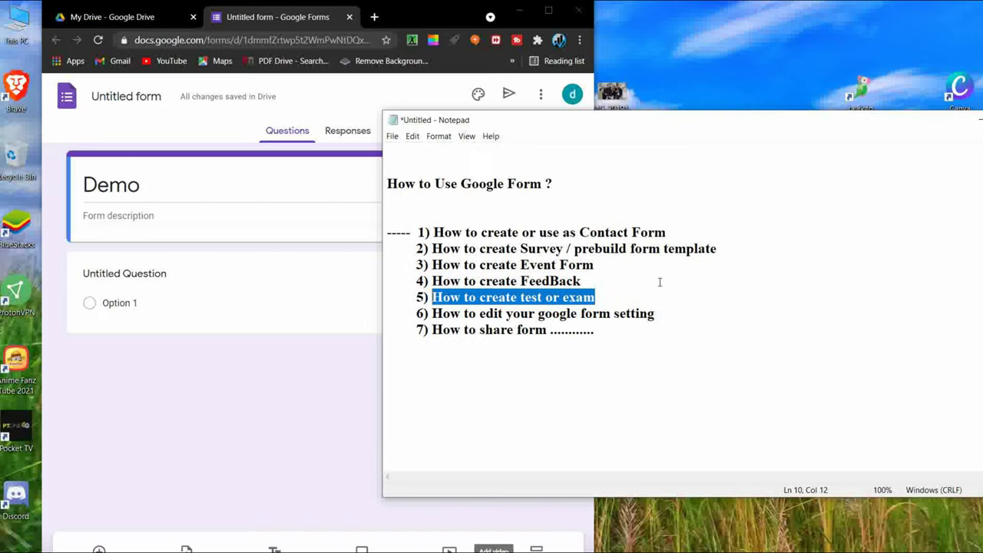
Step: Insert four blank lines below topic 5 in the outline and place the cursor on the first one
left_click(615, 300)
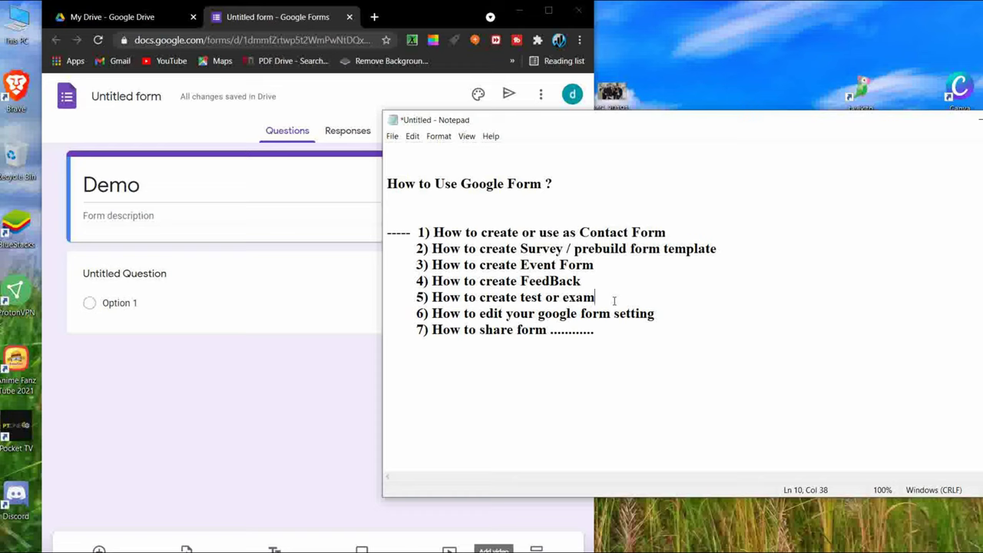
key("Return")
key("Return")
key("Return")
key("Return")
left_click(528, 315)
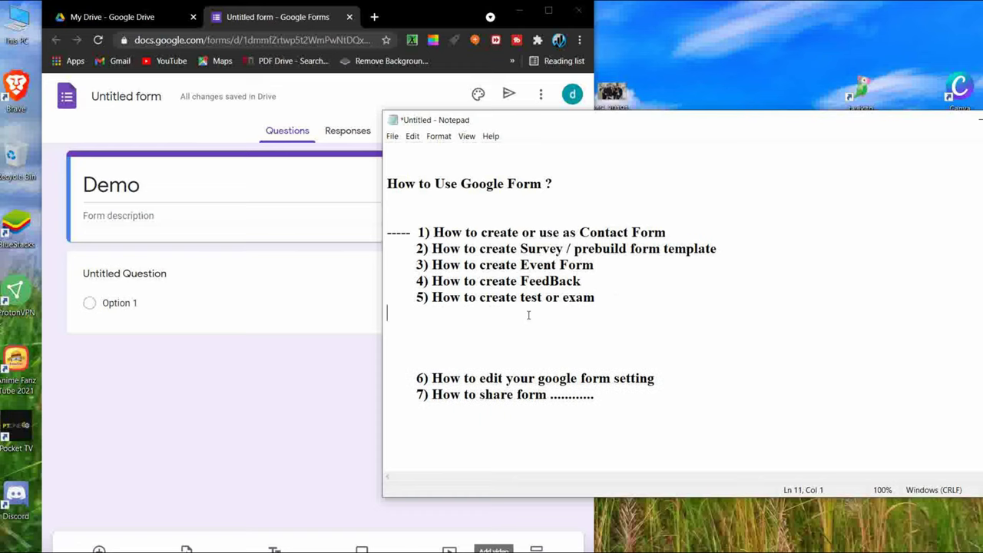
Step: Write the sub-point "- lets see how to create different question format" under topic 5 and start a new line
type("1")
key("BackSpace")
type("-   ")
type("lets ")
type("see ")
type("hos")
key("BackSpace")
type("w to cre")
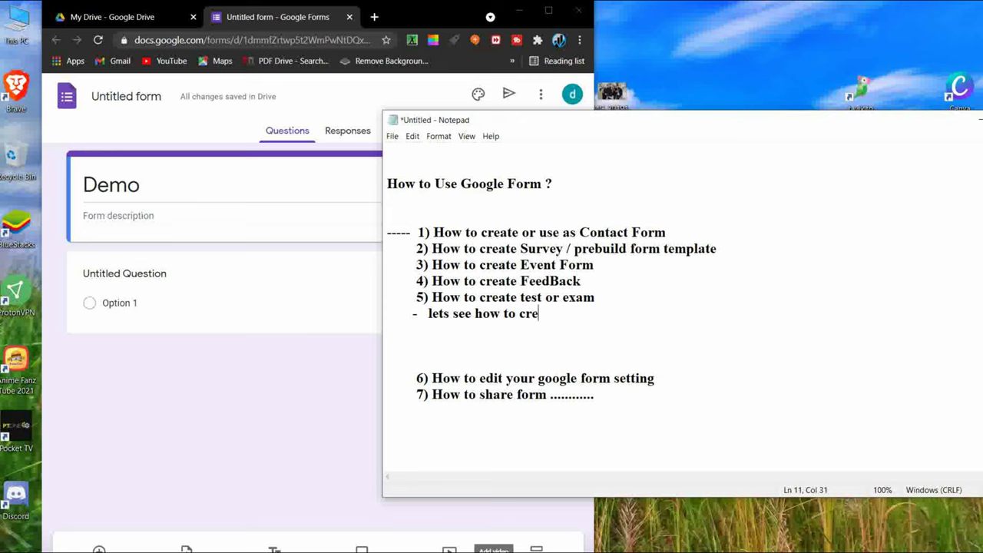
type("ate different qu")
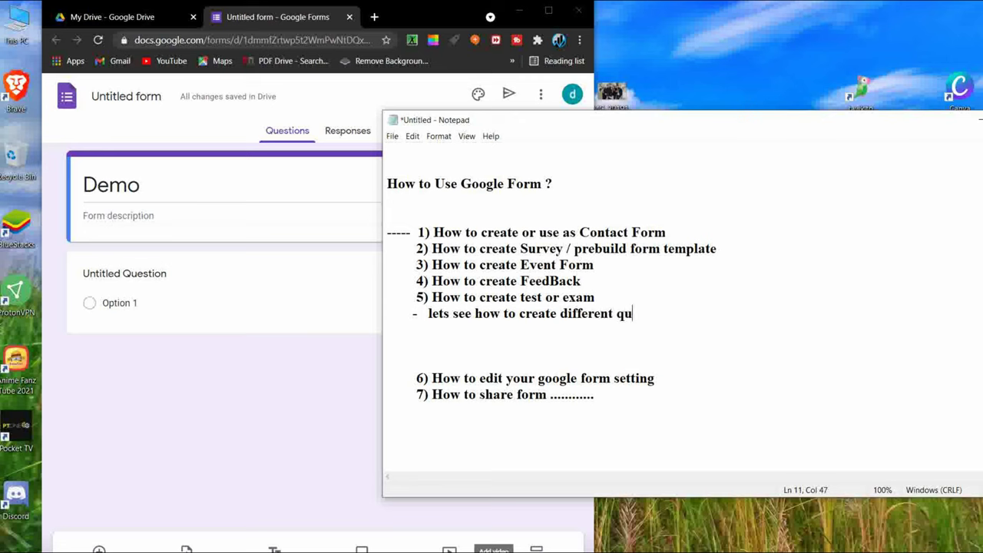
type("estion form")
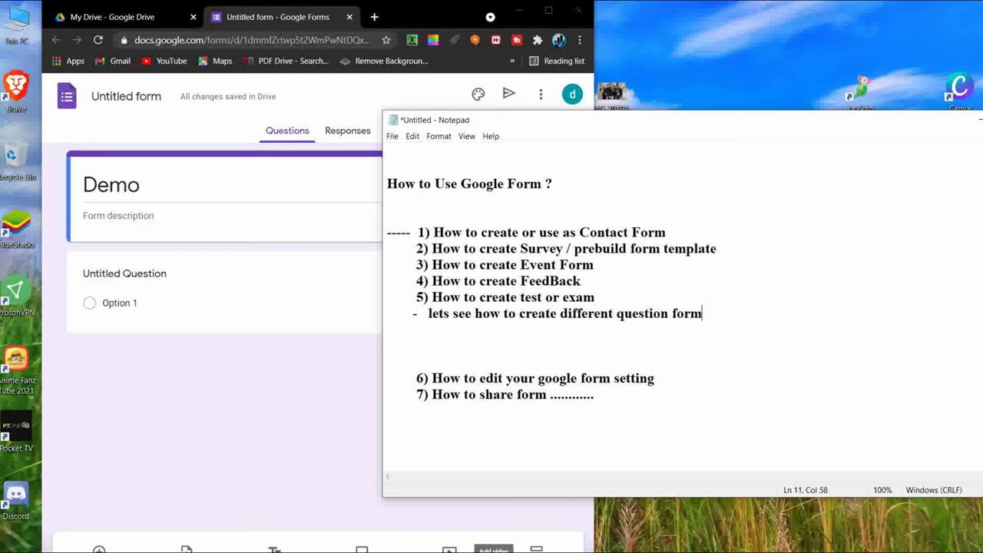
type("at a")
type("n")
key("BackSpace")
key("BackSpace")
key("Return")
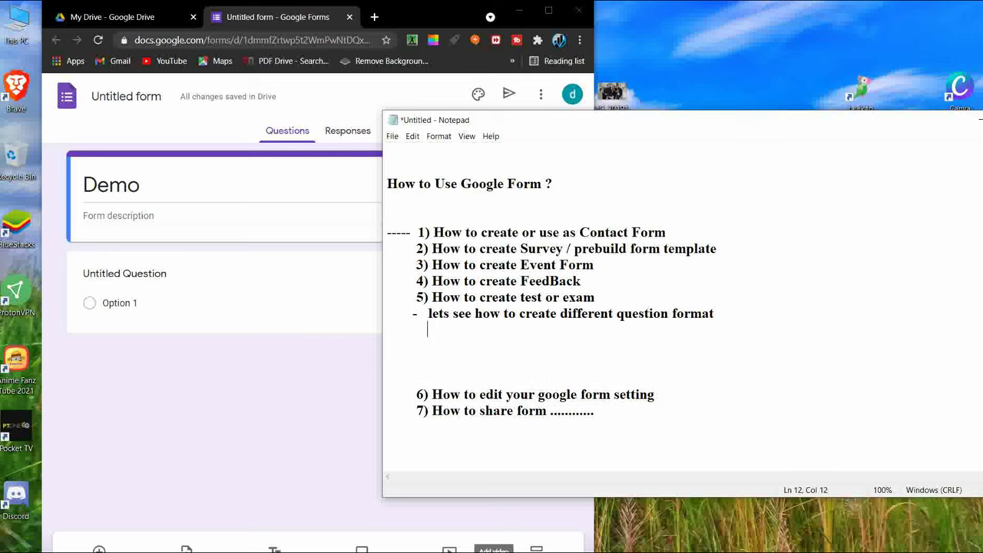
Step: Add the sub-point "how to put correct answer & wrong answer" under topic 5 and start a new line
type("how to put c")
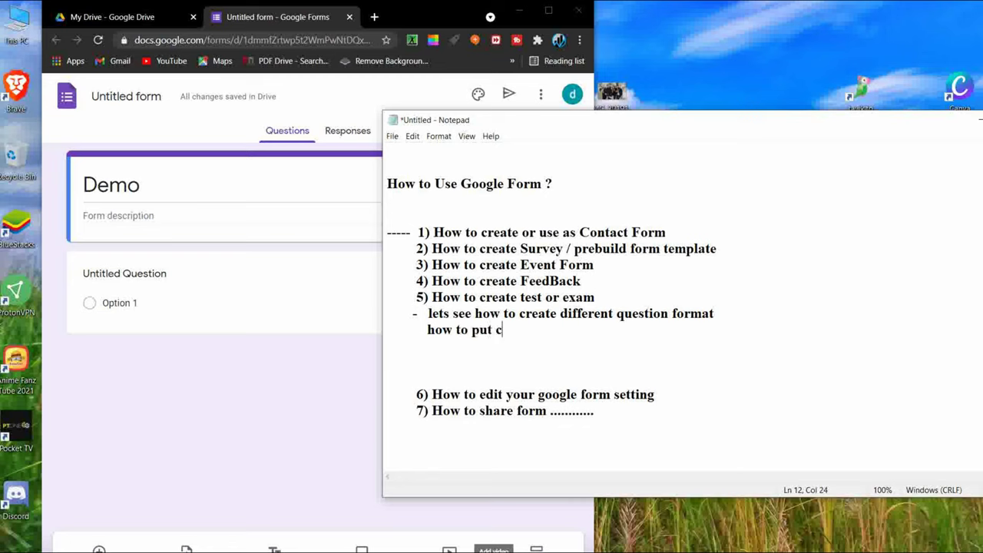
type("orrect answe")
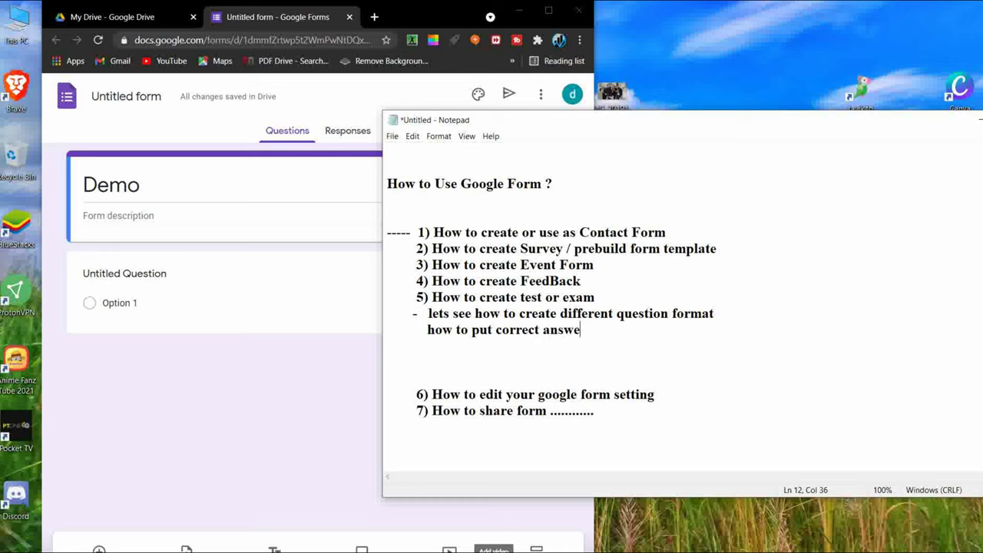
type("r & wromg")
key("BackSpace")
key("BackSpace")
key("BackSpace")
type("ng answer")
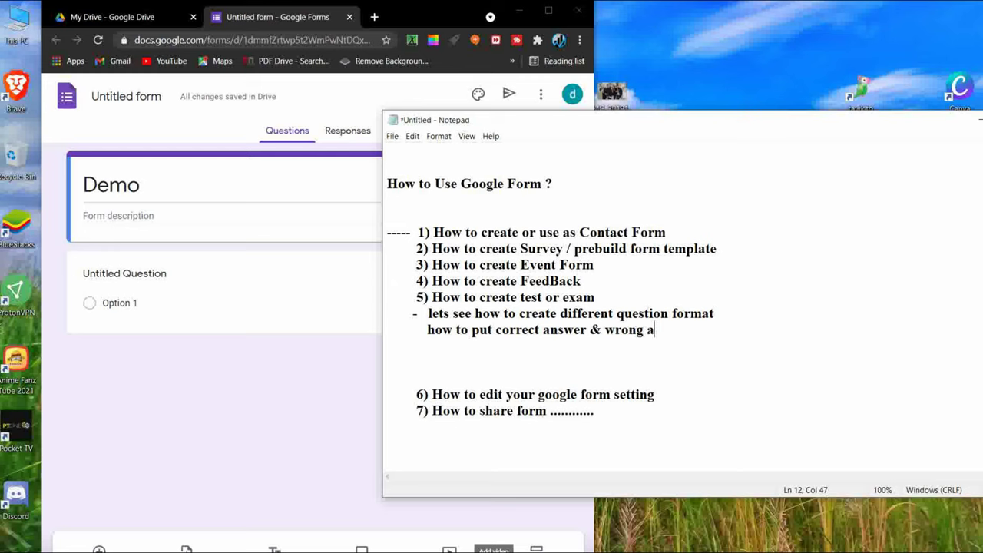
key("Return")
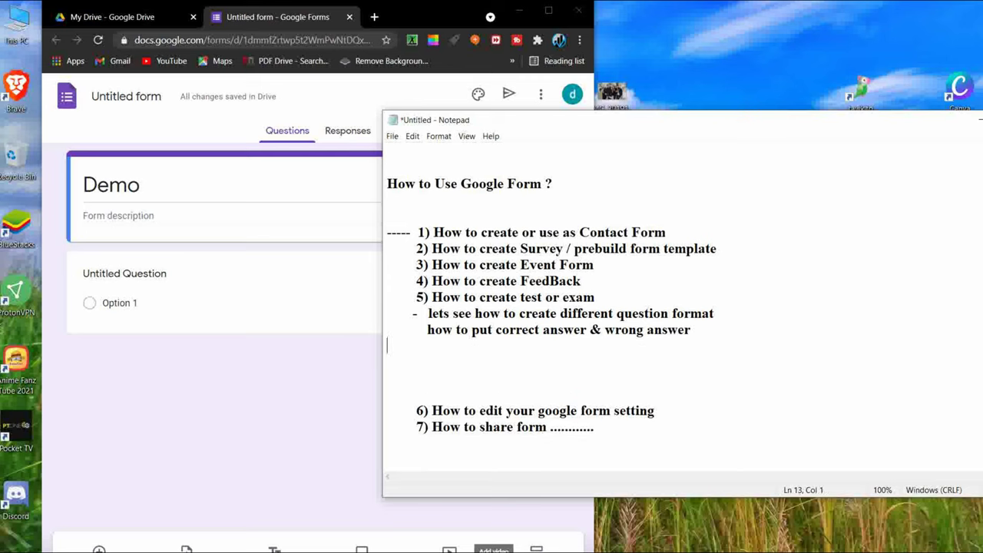
Step: Add the sub-point "how to put point and make question required for every student" and start a new line
type("how to put ")
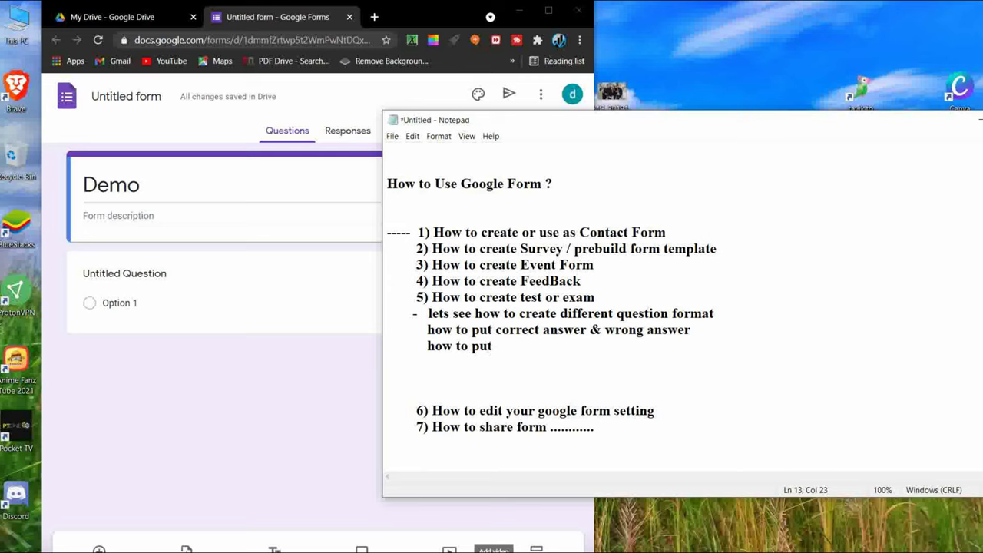
type("point af")
key("BackSpace")
type("nd ")
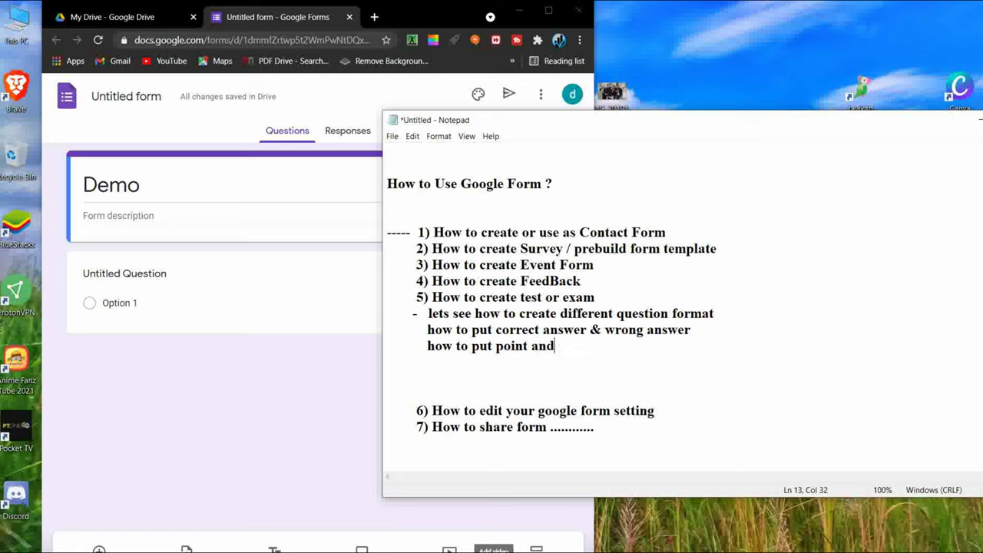
type("make question required for every student")
key("Return")
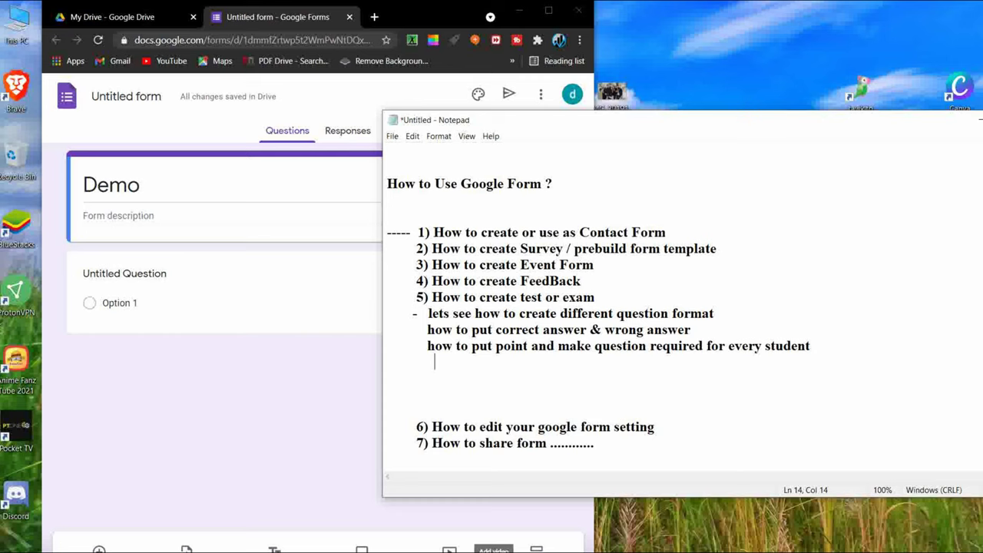
Step: Add the sub-point "how to create googleshhet for test response from student" and start a new line
type("how to create ")
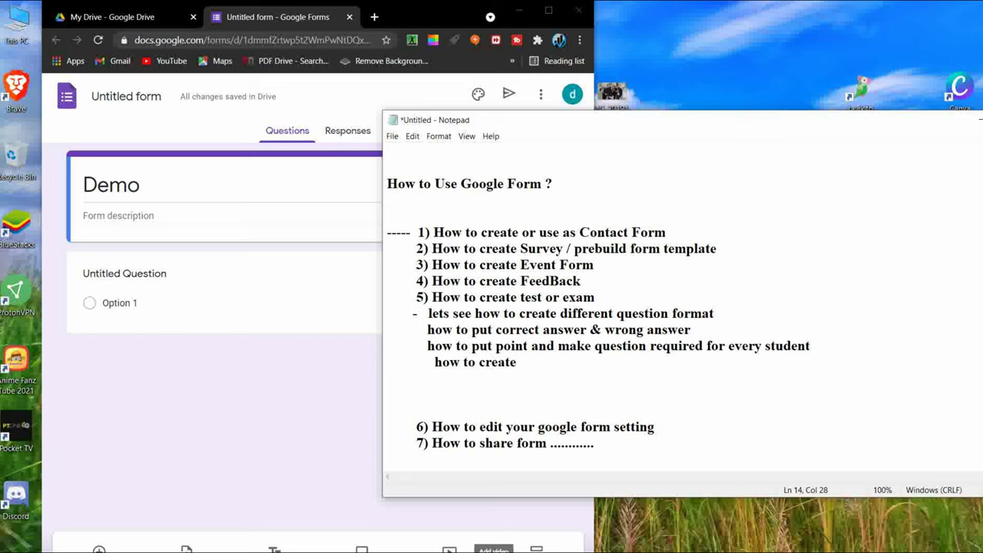
type("googleshhe")
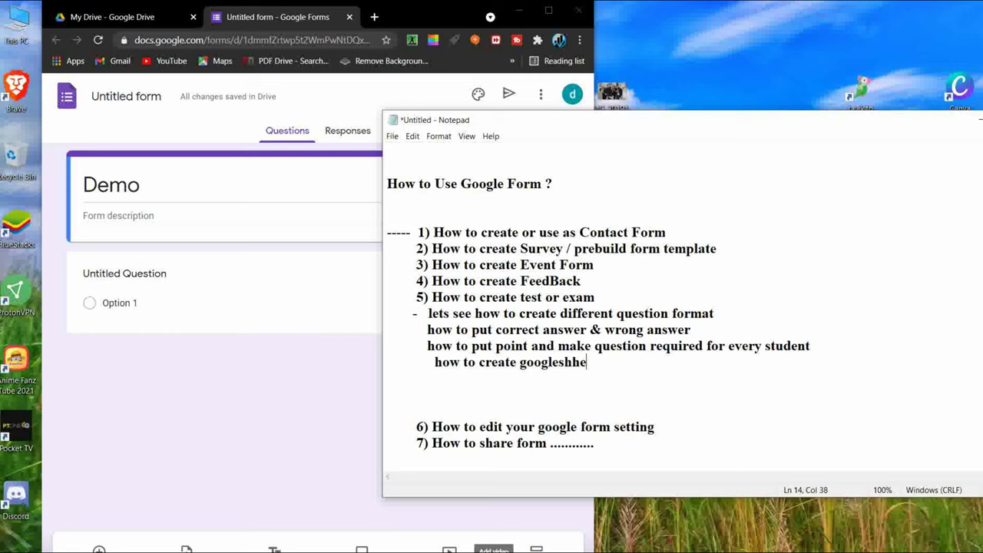
type("t for test re")
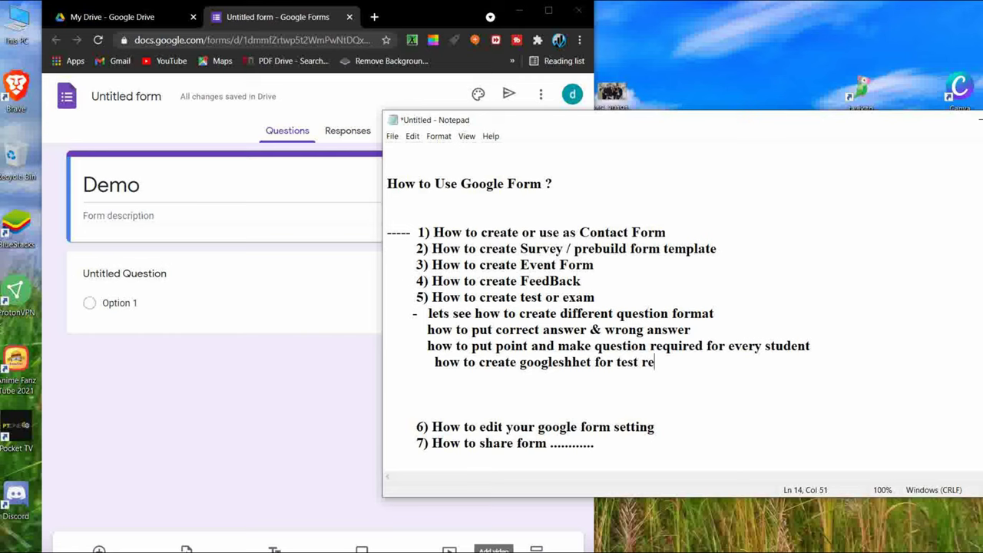
type("sponse from student")
key("Return")
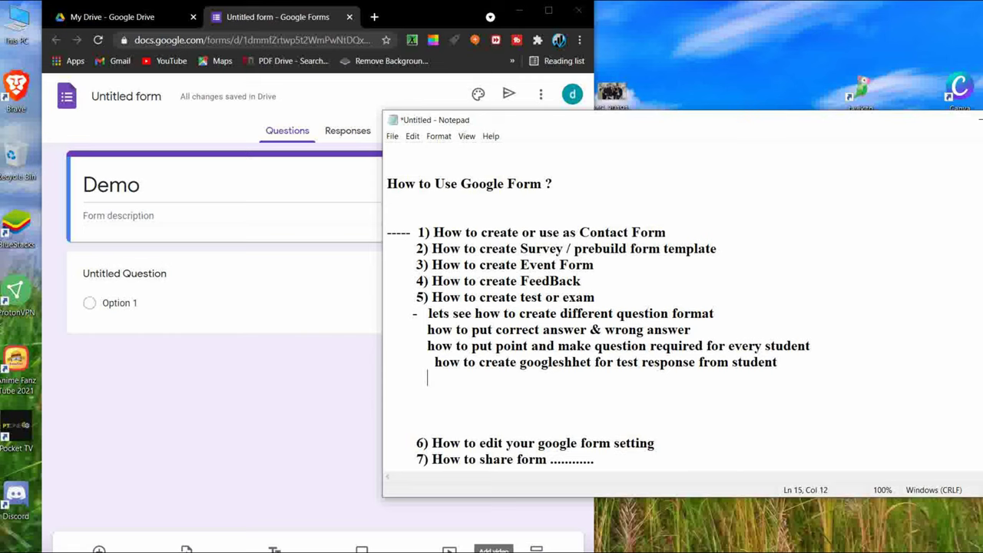
Step: Add the sub-point "how to send the google form test link" as the fifth line under topic 5
type("how to send the test")
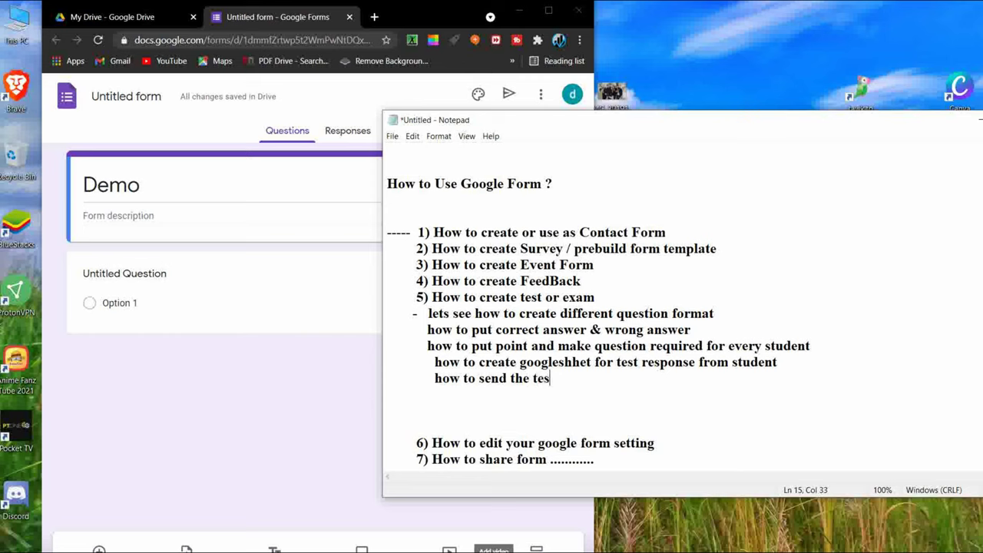
key("BackSpace")
key("BackSpace")
key("BackSpace")
key("BackSpace")
key("BackSpace")
type("google form ")
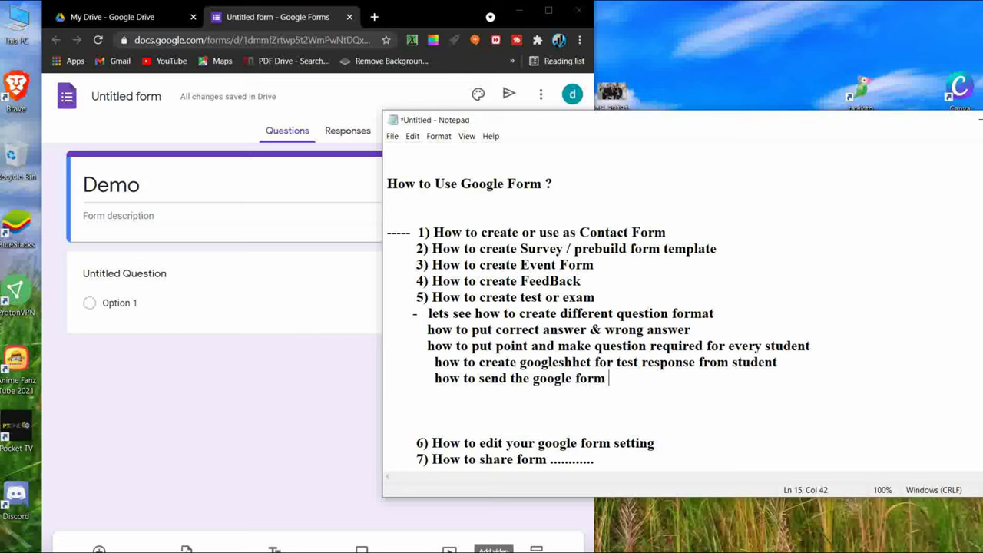
type("test link ")
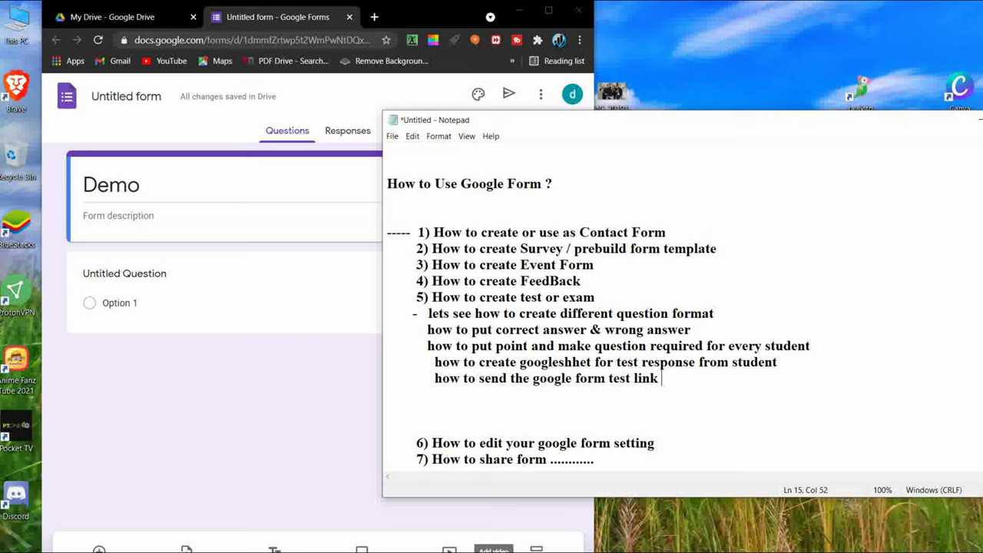
Step: Complete the last sub-point under topic 5 with "to students....." and move the notes window clear of the form
type("to ")
type("st")
type("uden")
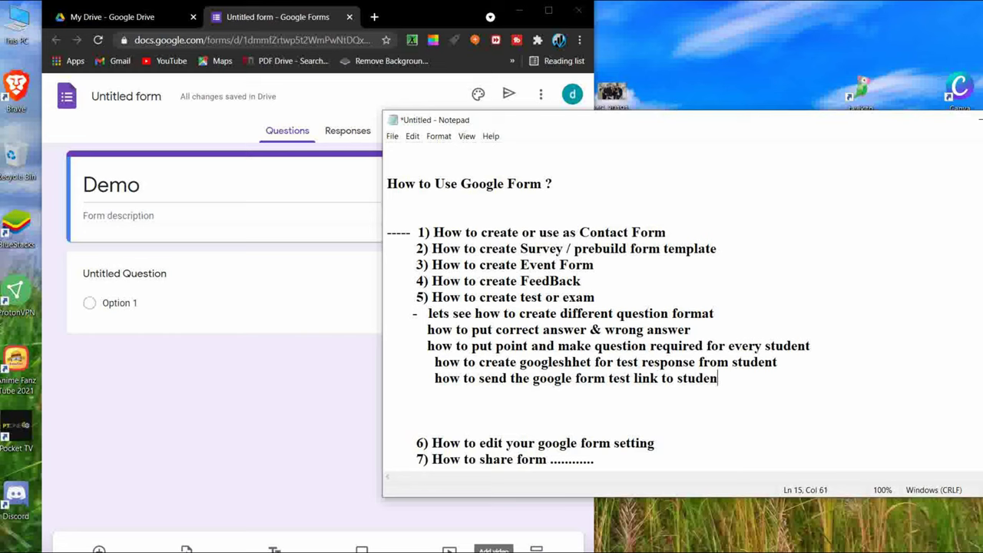
type("ts.....")
left_click_drag(381, 199, 665, 199)
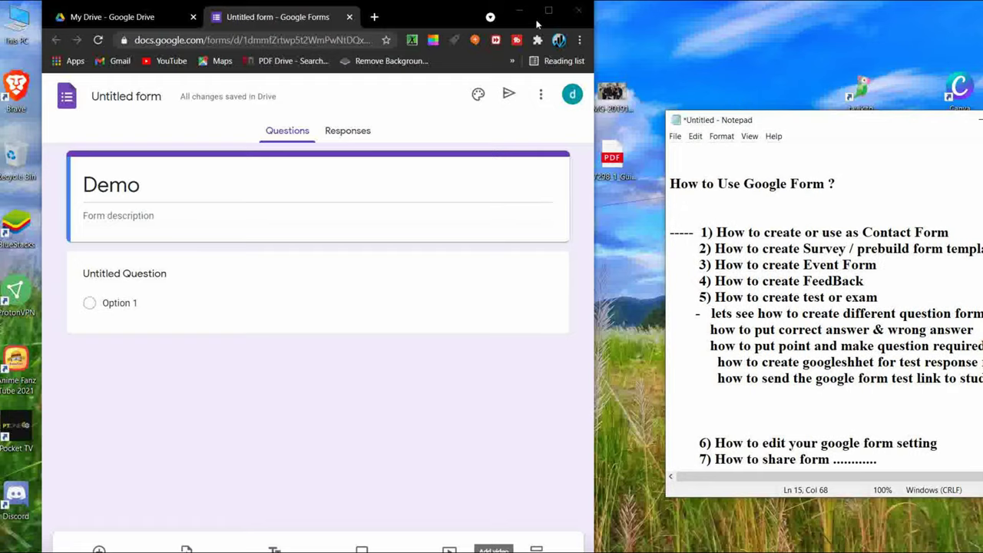
Step: Maximize the form's window, extend the form title to "Demo Test" and enter the description "Answer all the question"
left_click(548, 10)
type("Test")
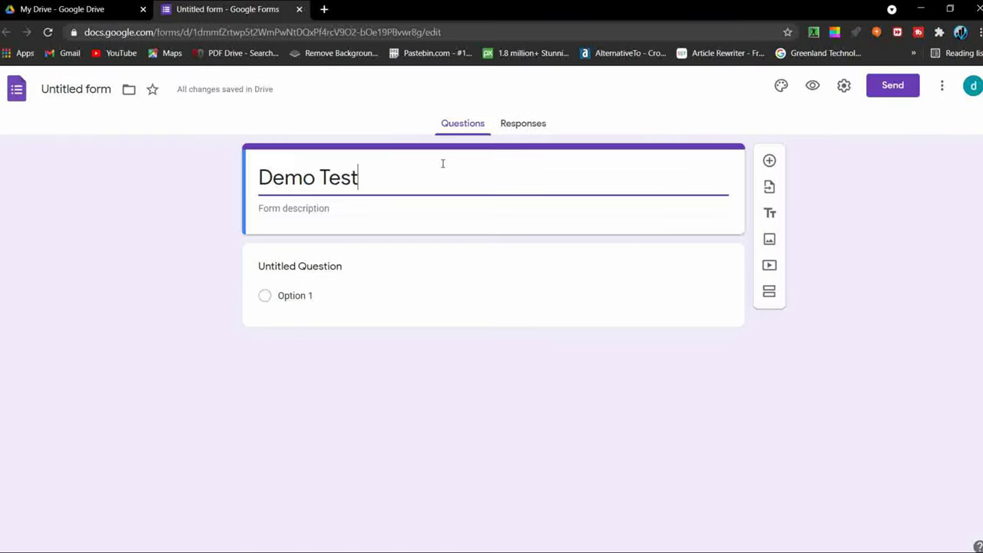
left_click(426, 209)
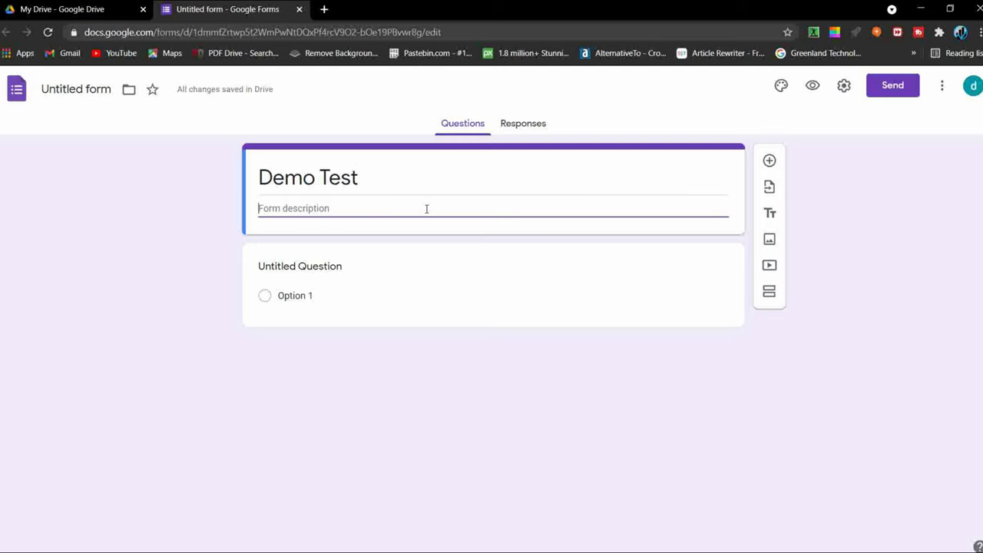
type("A")
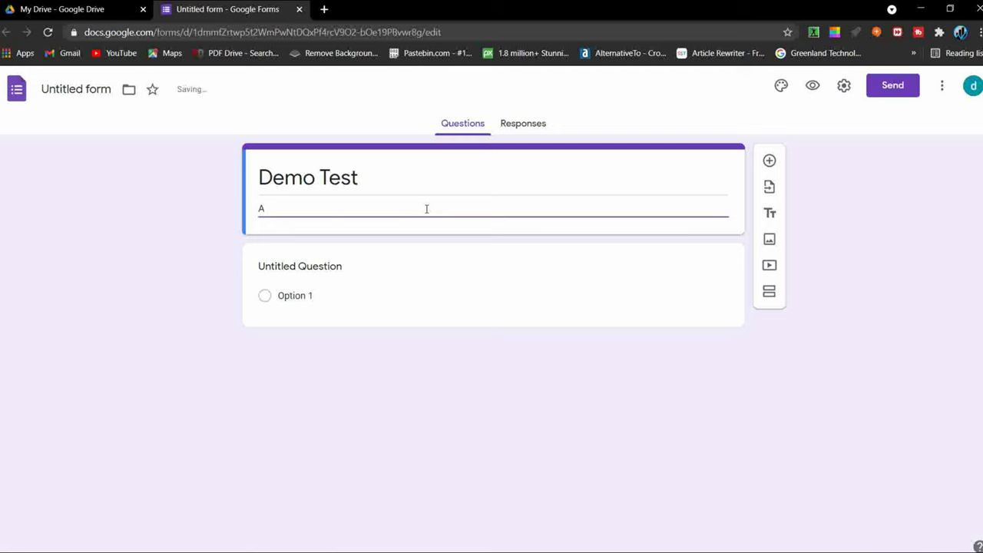
type("nswer all the question")
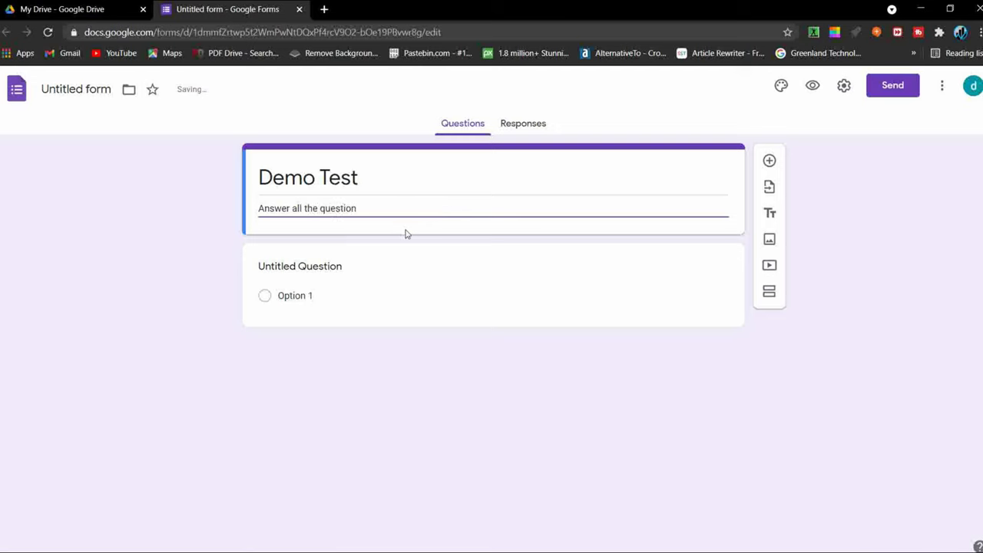
Step: Turn the untitled question into a required short-answer question titled "Name"
left_click(389, 273)
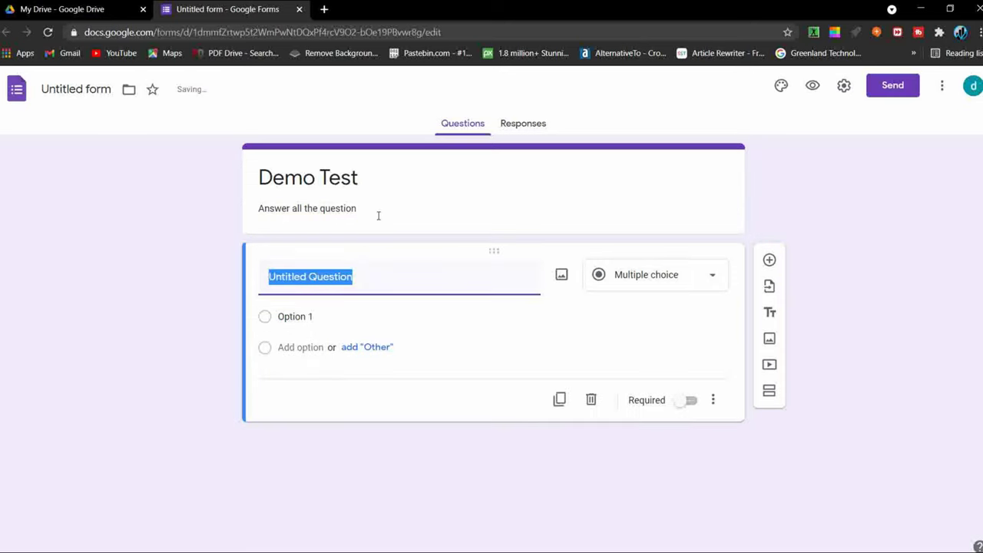
key("BackSpace")
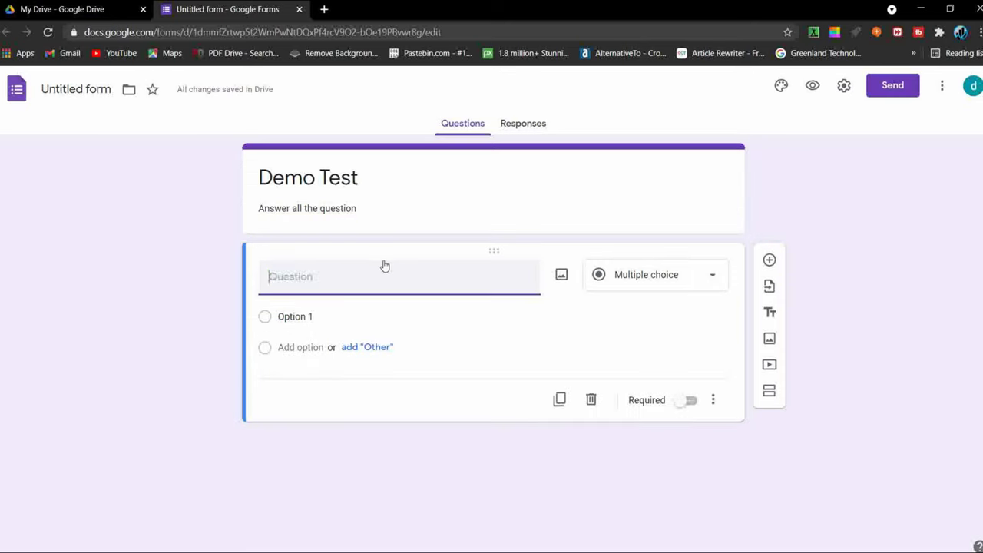
type("Name")
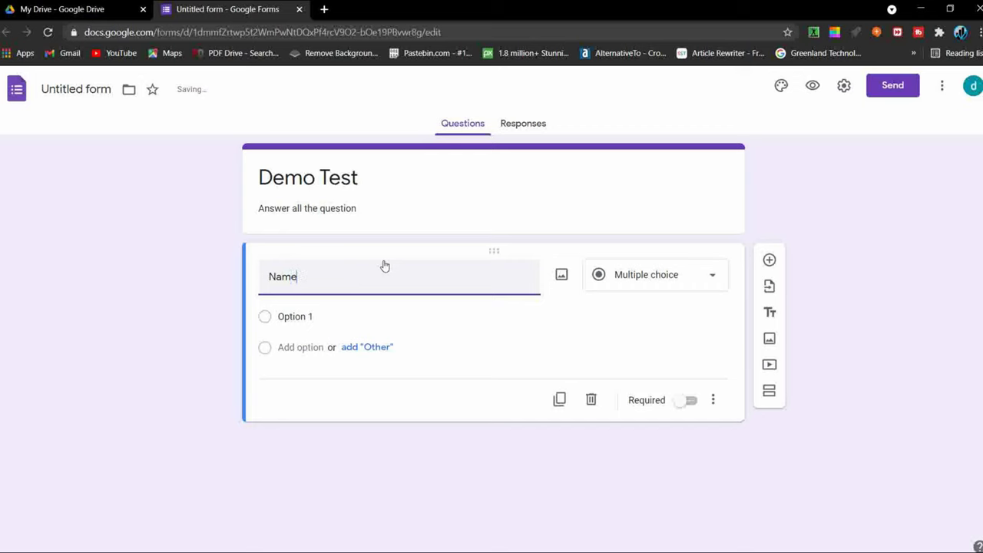
left_click(673, 277)
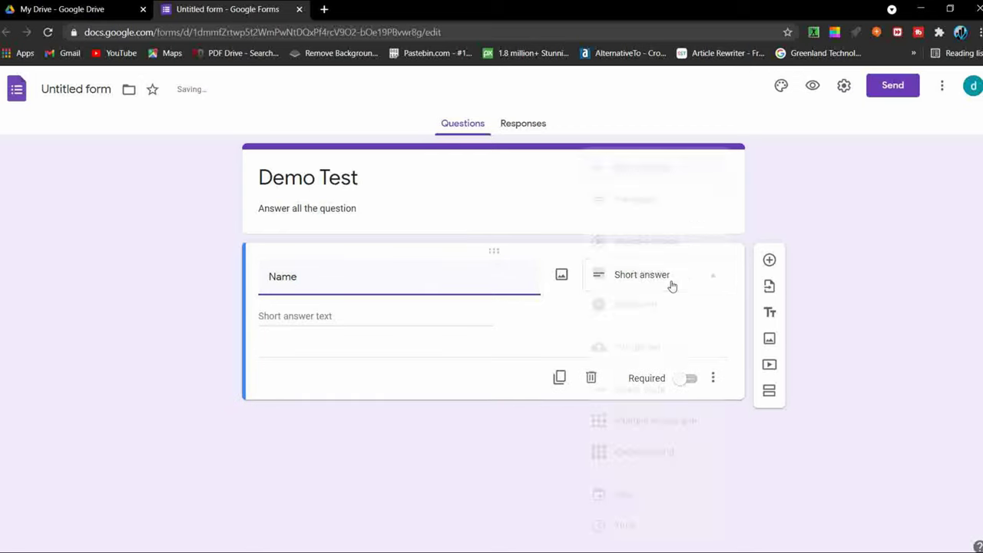
left_click(417, 301)
left_click(690, 379)
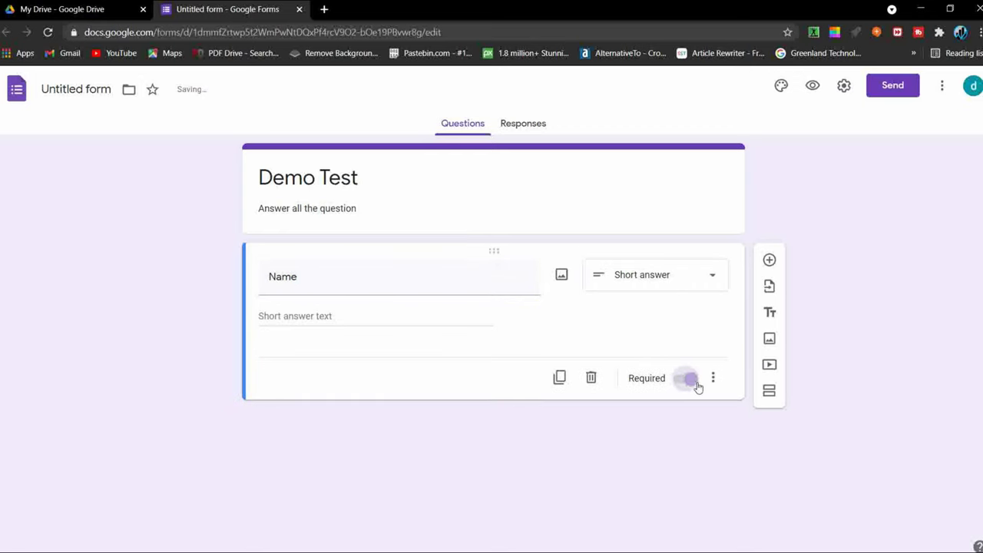
Step: Add a required short-answer question titled "Class" below the Name question
left_click(769, 262)
type("Class")
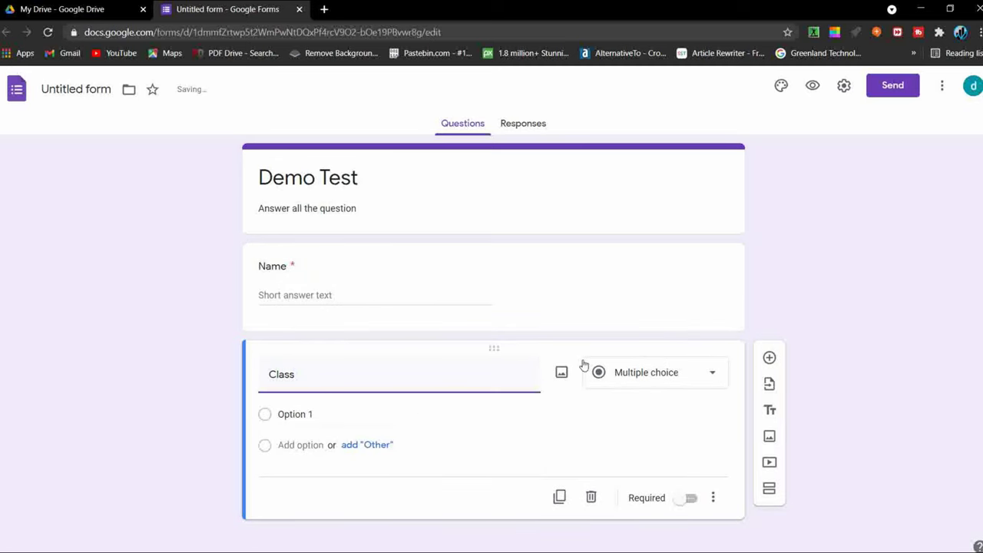
left_click(670, 375)
left_click(660, 169)
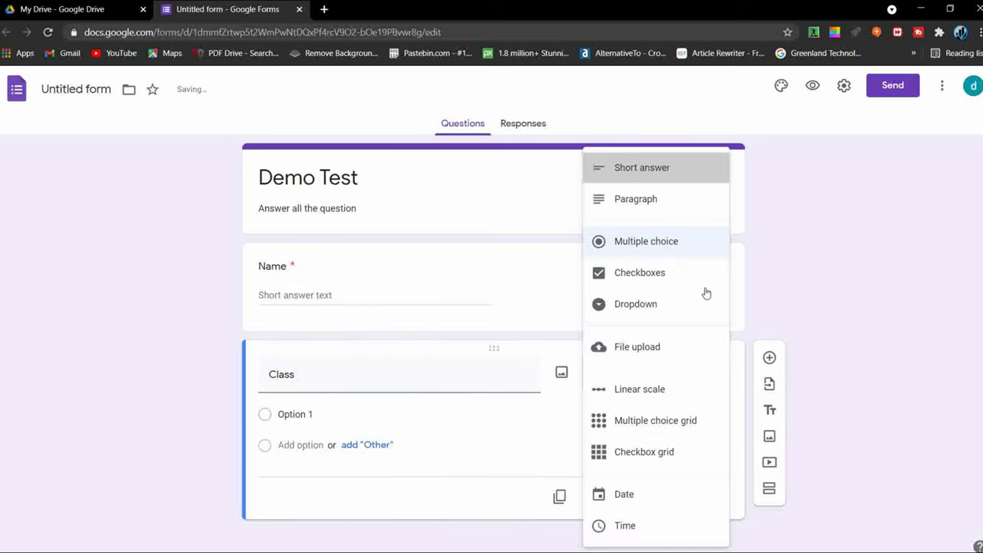
left_click(692, 477)
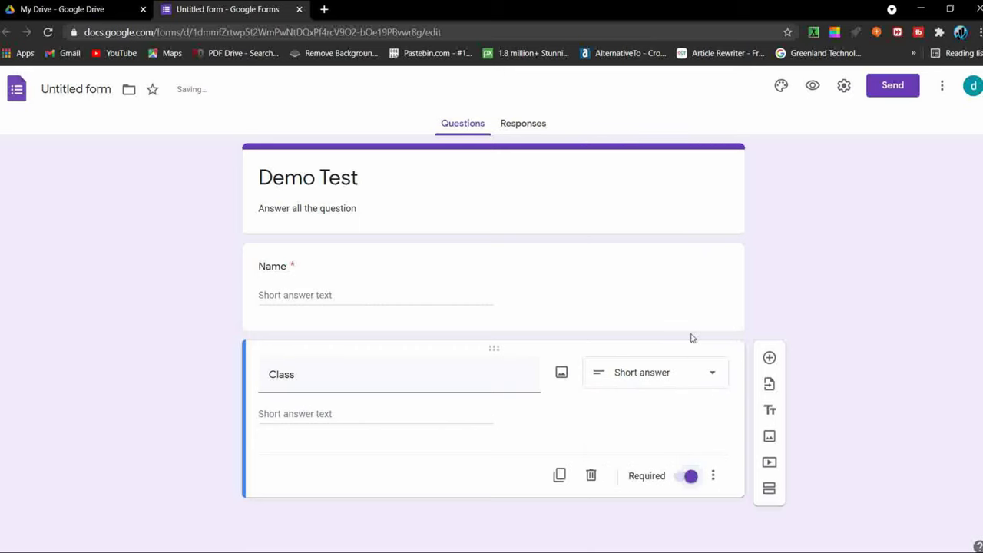
Step: Add a required short-answer question titled "Subject" below Class, with another blank question after it
left_click(769, 357)
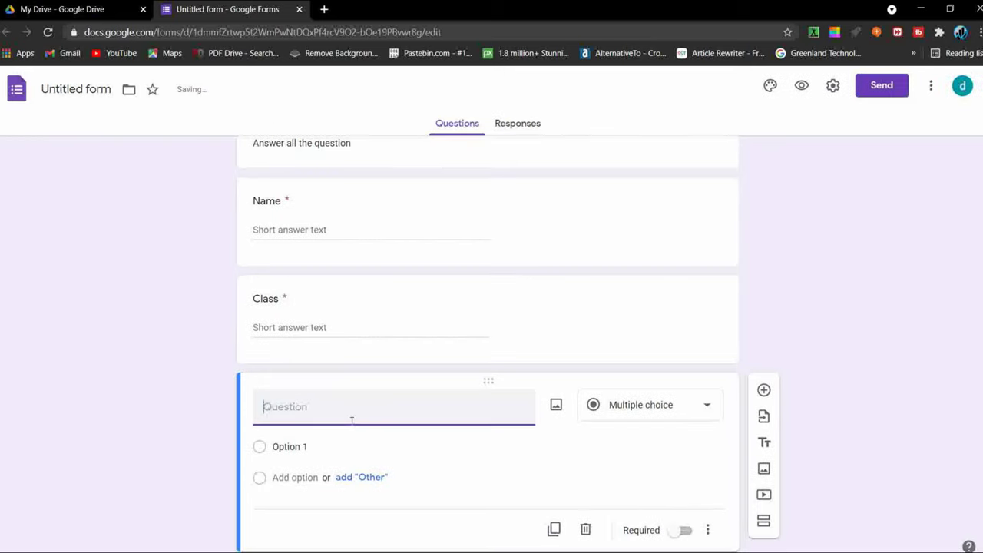
type("A")
key("BackSpace")
type("Subject")
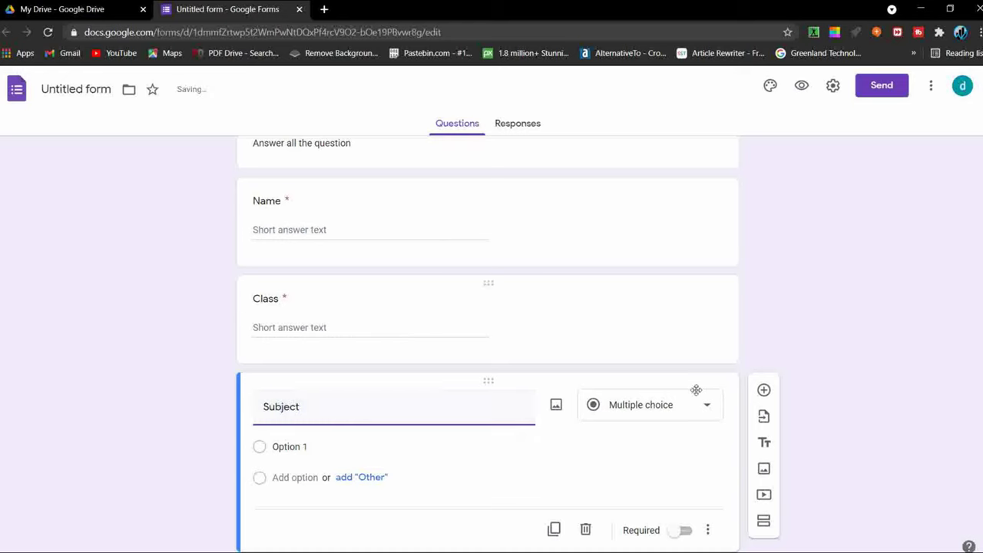
left_click(689, 401)
left_click(645, 169)
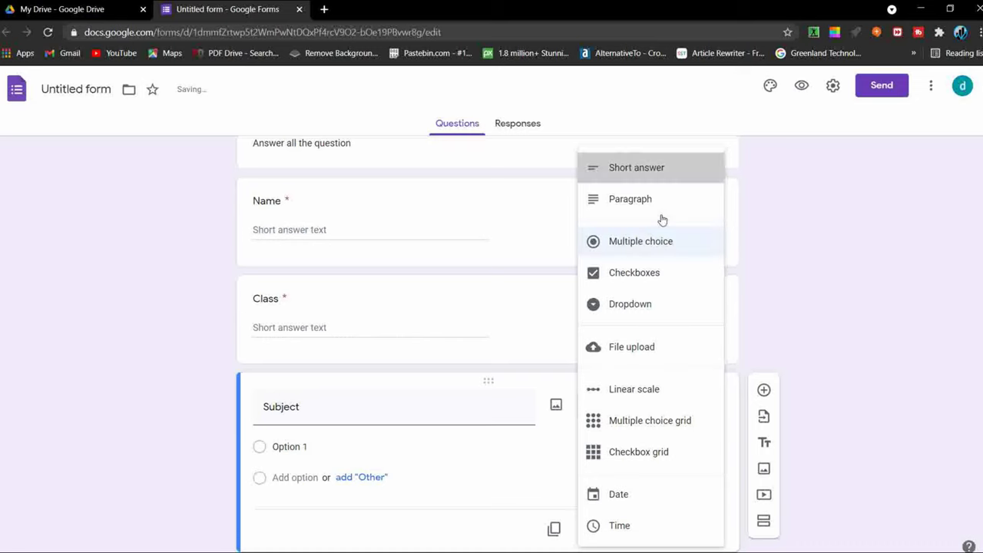
left_click(764, 392)
left_click(699, 407)
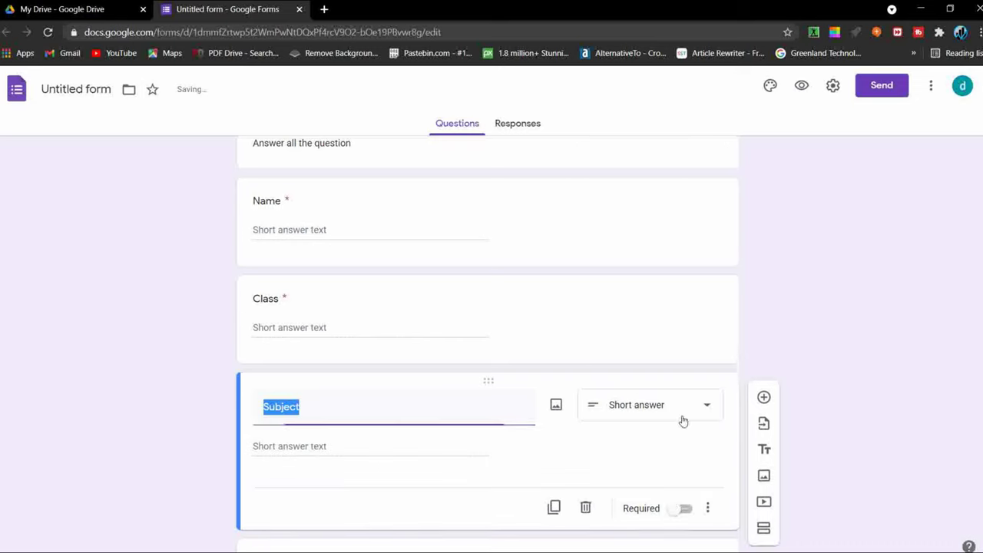
left_click(684, 509)
Step: Title the blank question "Address", set it to short answer and make it required
scroll(564, 478, "down", 1)
left_click(564, 479)
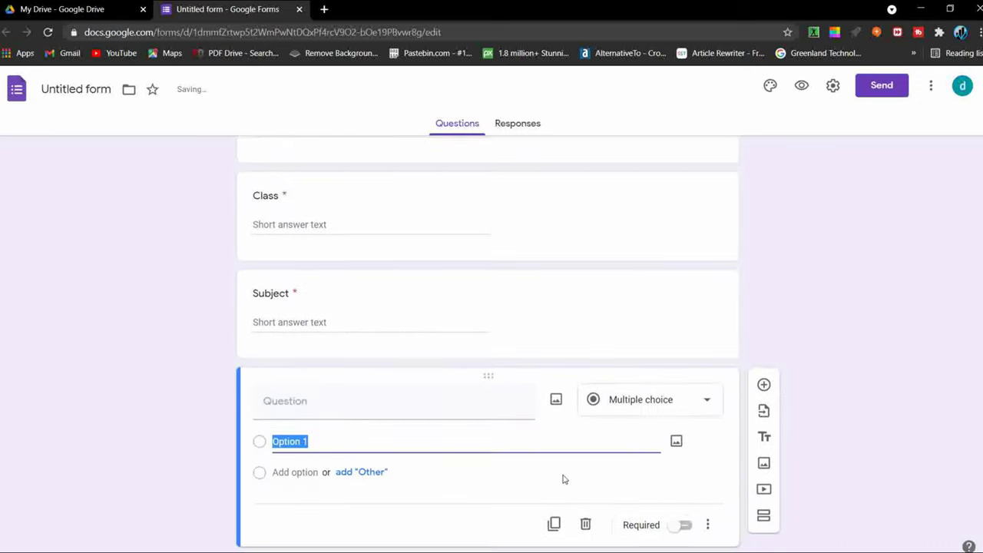
left_click(371, 382)
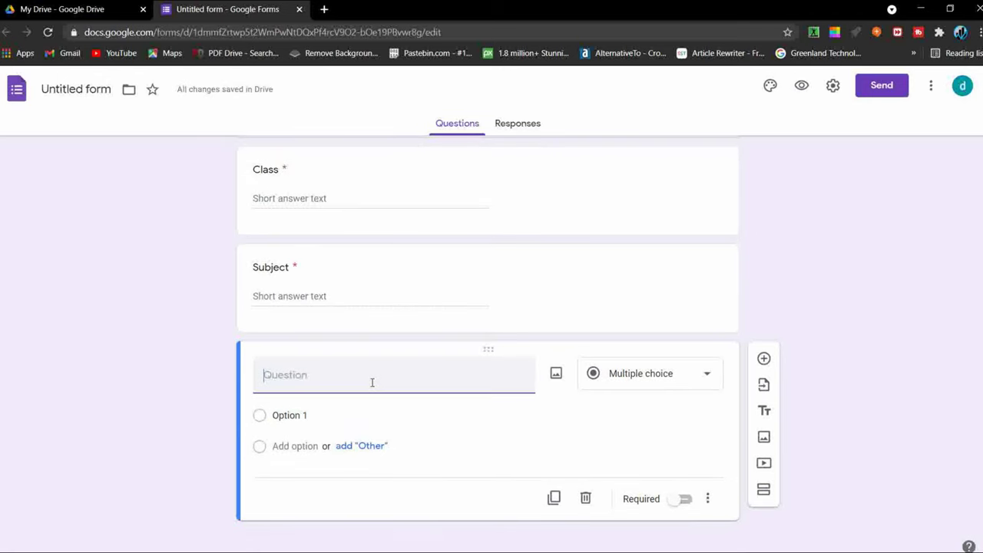
type("Address")
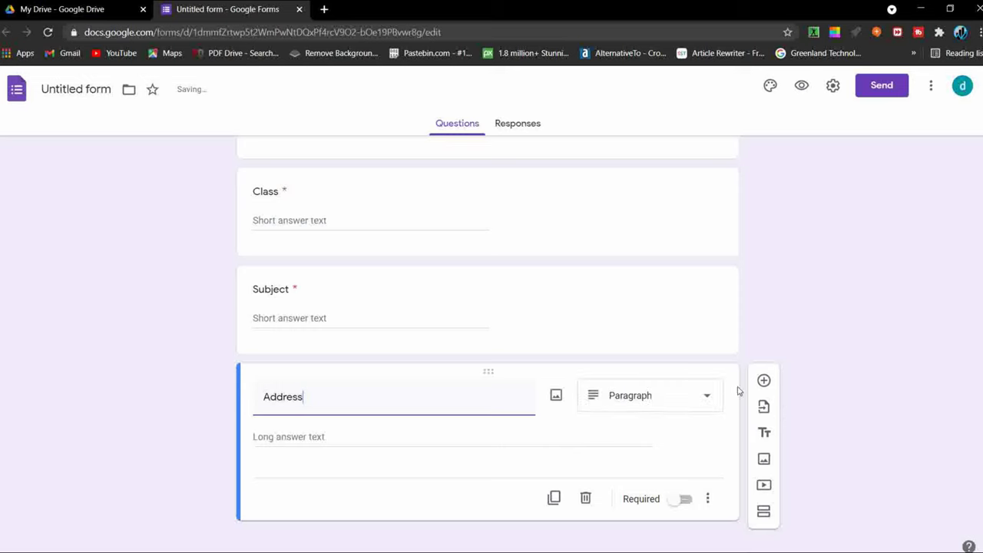
left_click(704, 395)
left_click(661, 166)
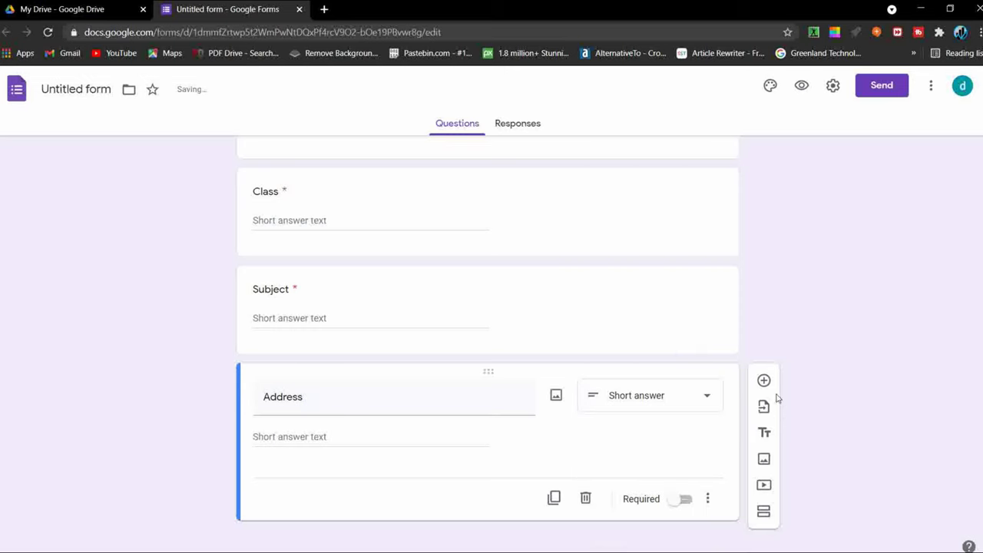
left_click(682, 500)
Step: Add a required short-answer question titled "Phone no" below Address and review the questions so far
left_click(765, 381)
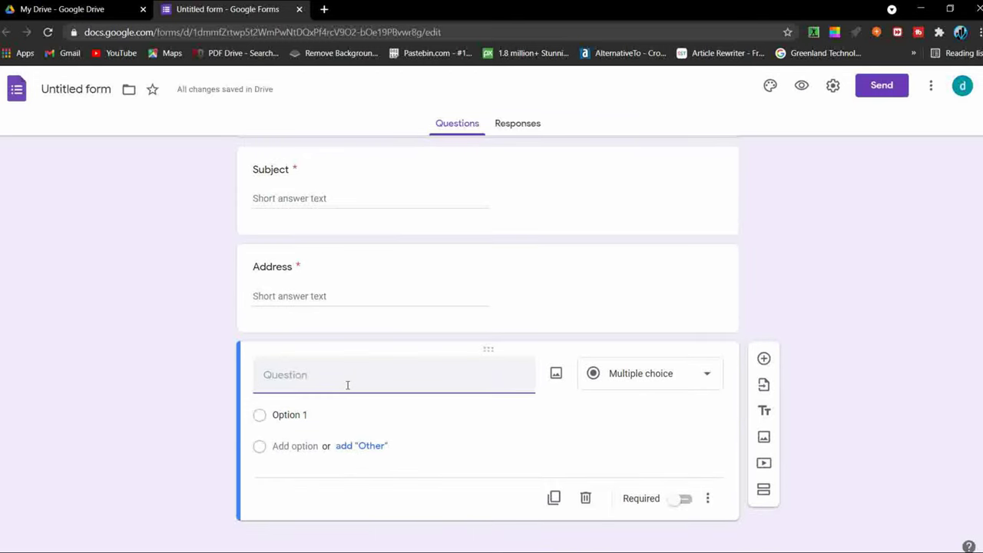
scroll(347, 386, "up", 1)
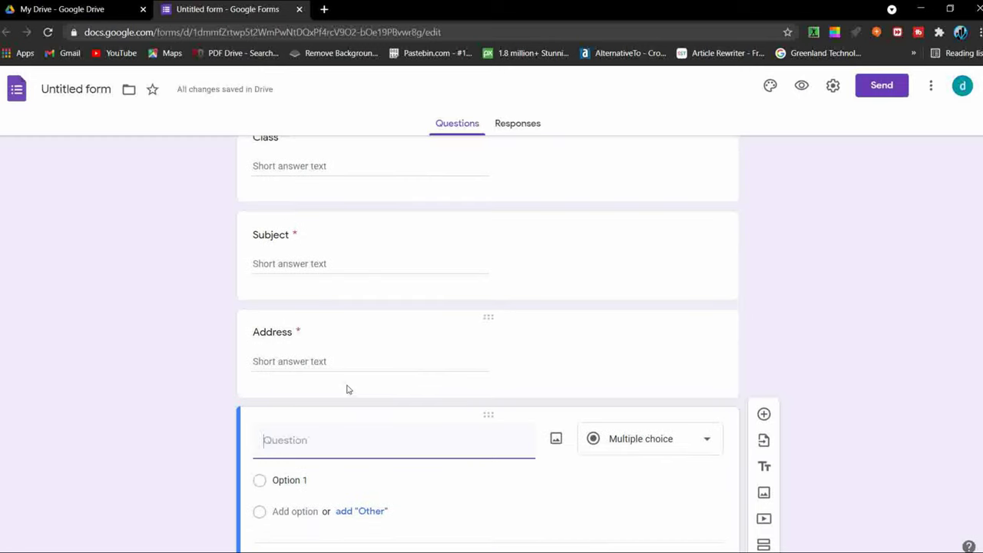
type("Phone no")
left_click(684, 543)
scroll(630, 347, "up", 3)
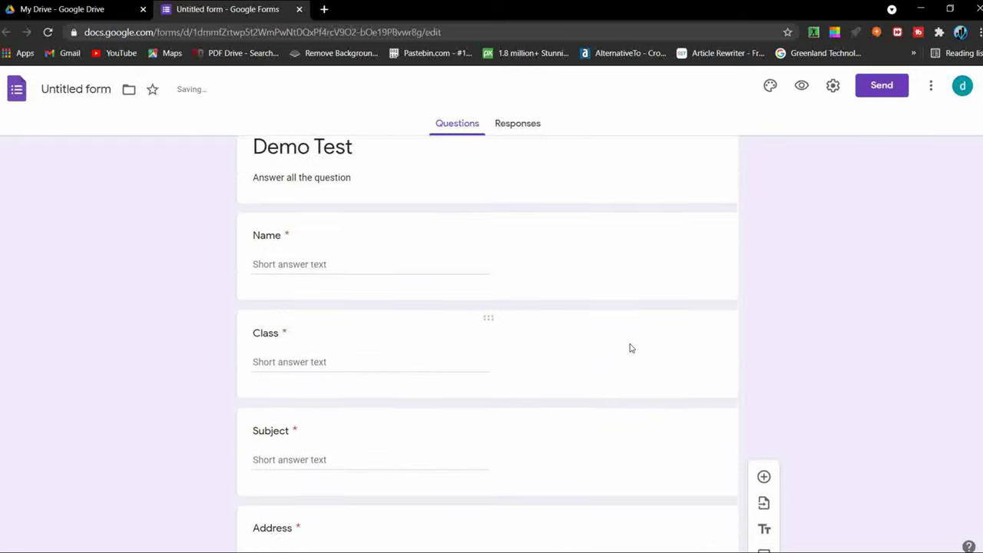
scroll(630, 348, "down", 3)
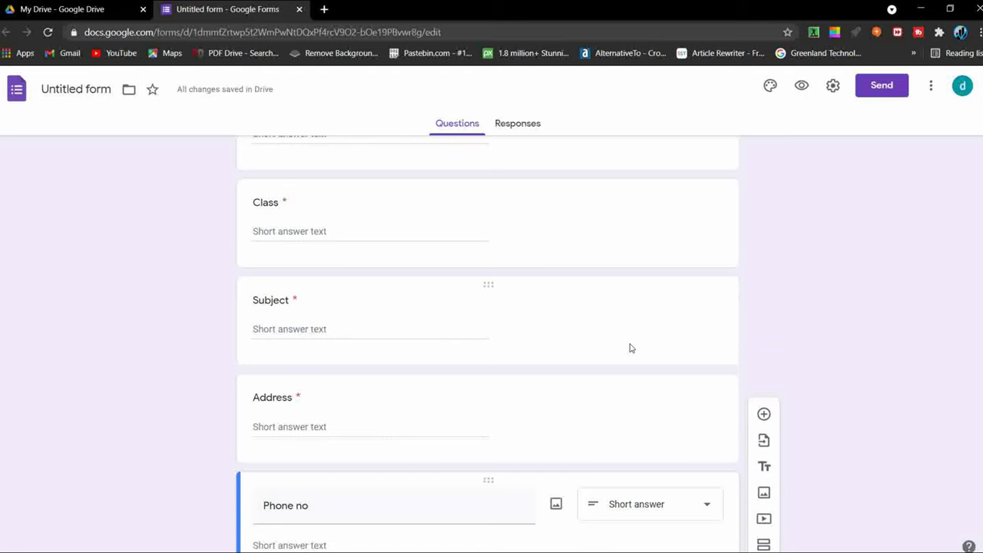
scroll(705, 407, "down", 3)
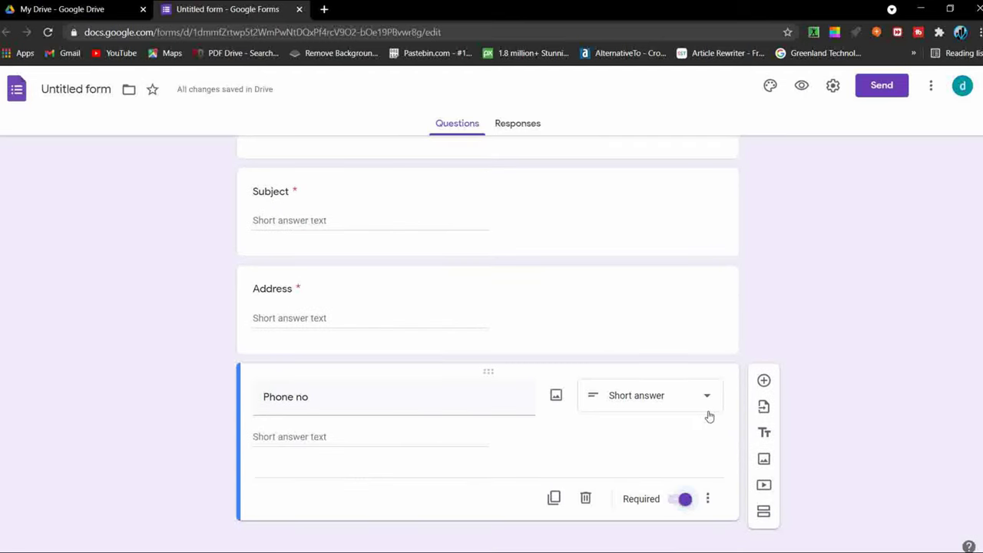
Step: Add a required short-answer question titled "School" below Phone no
left_click(763, 380)
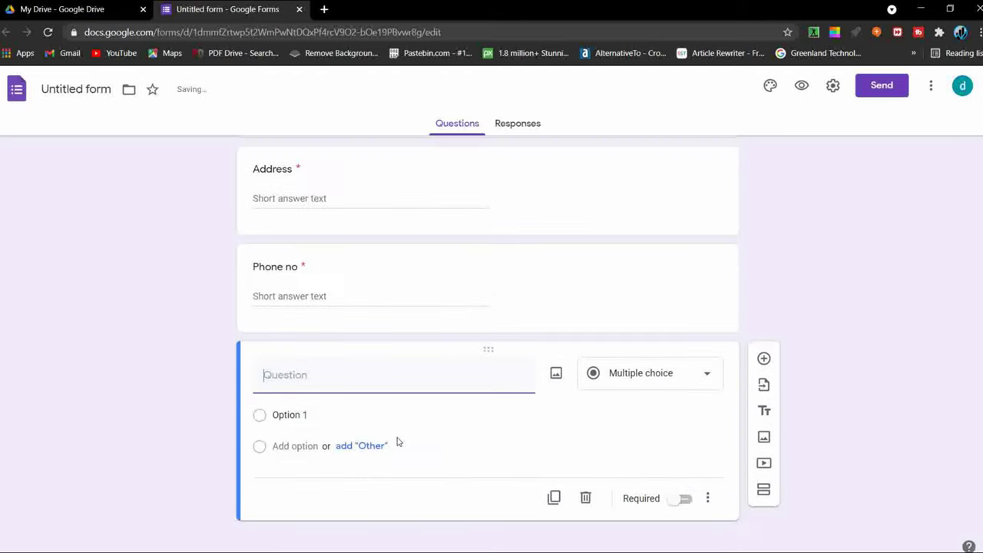
type("School")
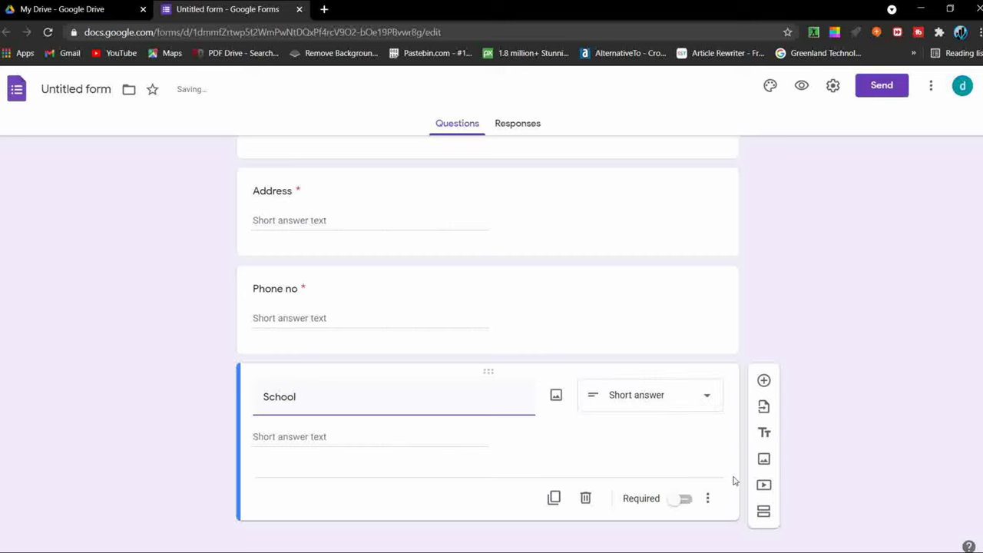
left_click(698, 494)
left_click(680, 500)
left_click(681, 498)
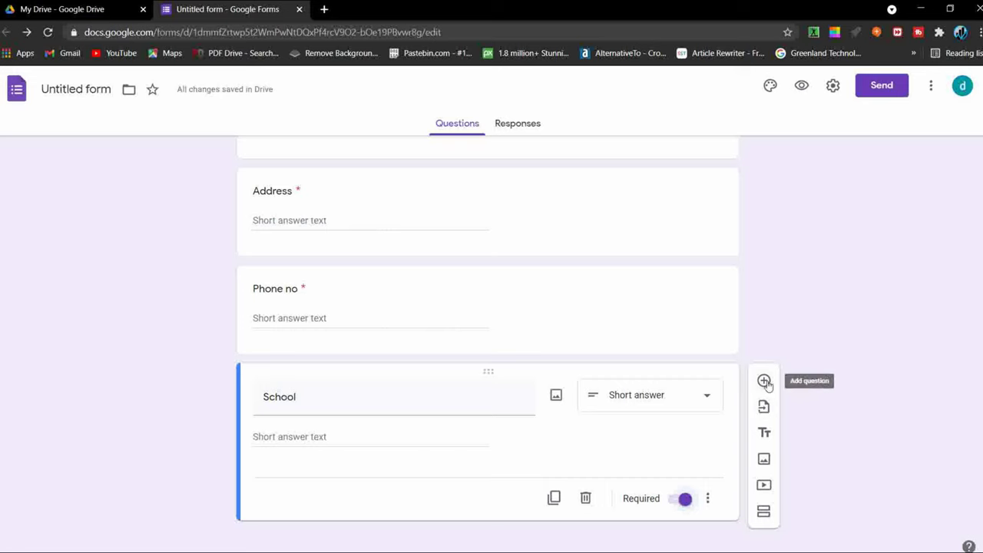
Step: Add a title block "Section - 1" with the description "1 mark question" below the School question
left_click(763, 434)
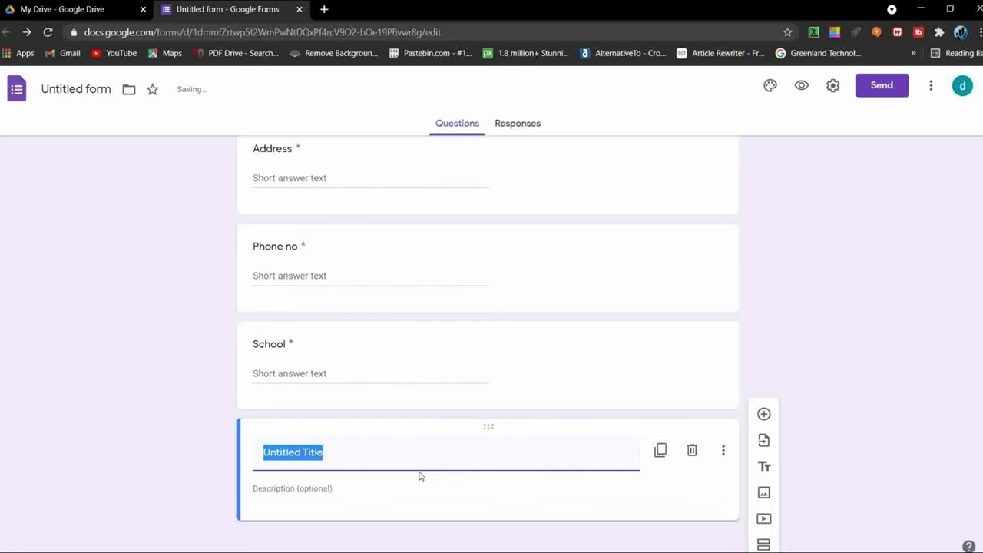
key("BackSpace")
type("Q")
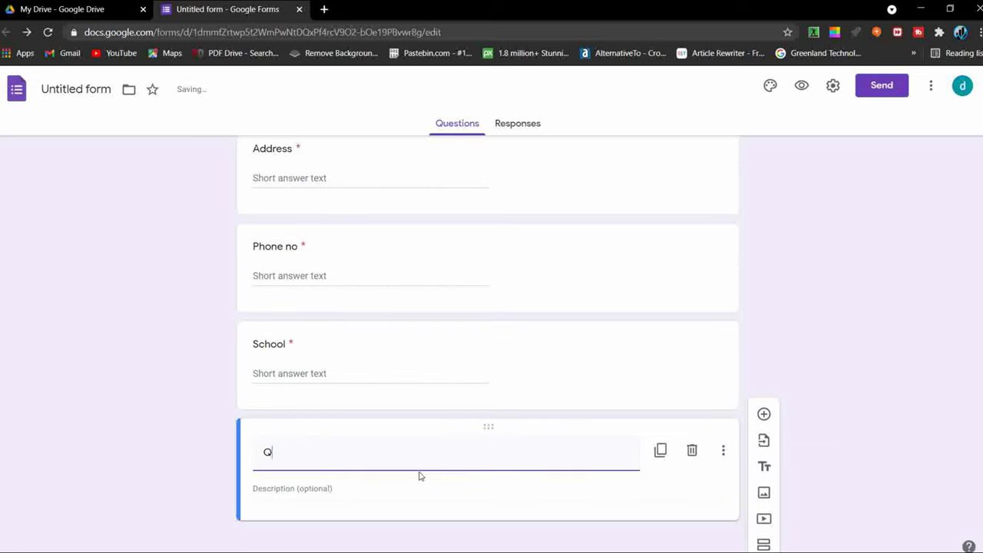
key("BackSpace")
type("Section - 1")
left_click(352, 491)
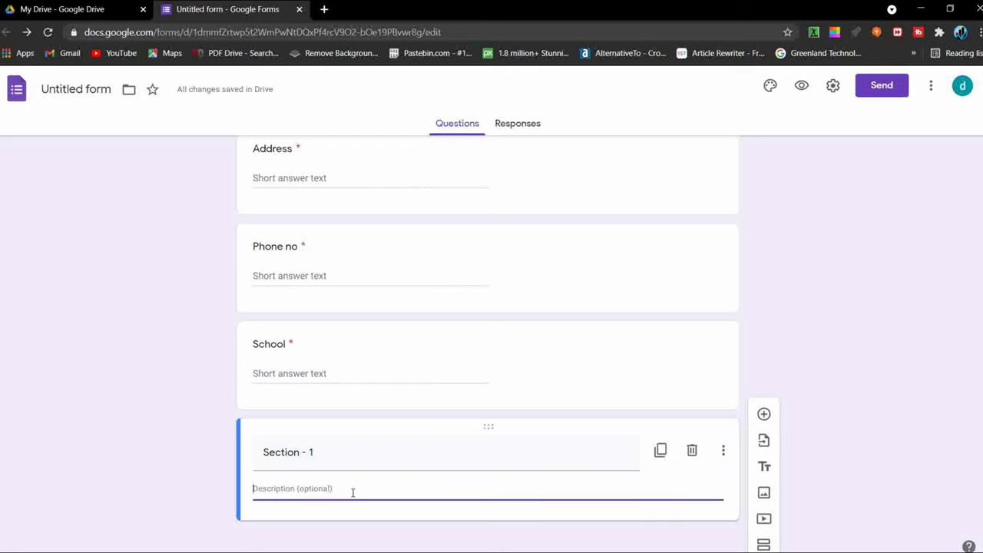
type("1 mark question")
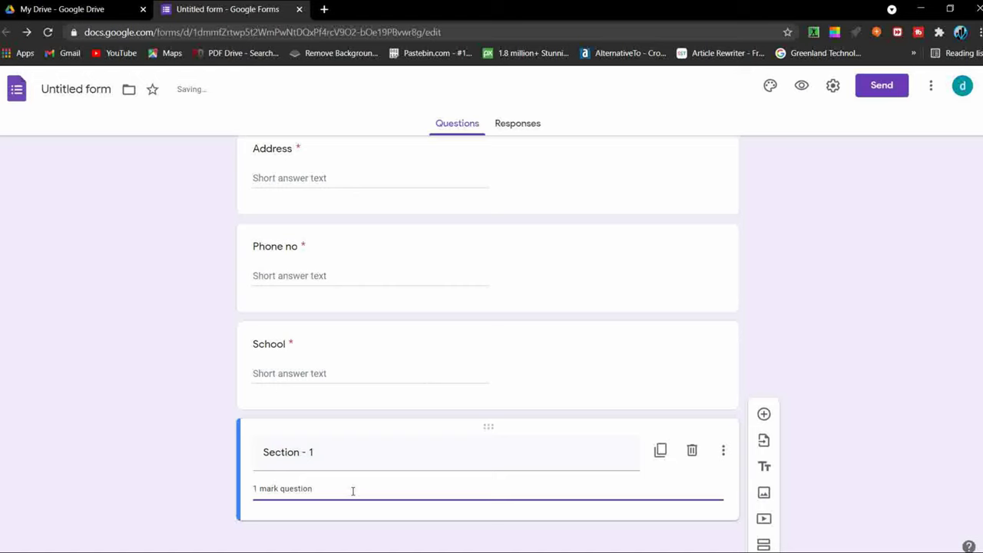
Step: Add a multiple-choice question titled "what is your name?" below the Section - 1 title block
left_click(765, 415)
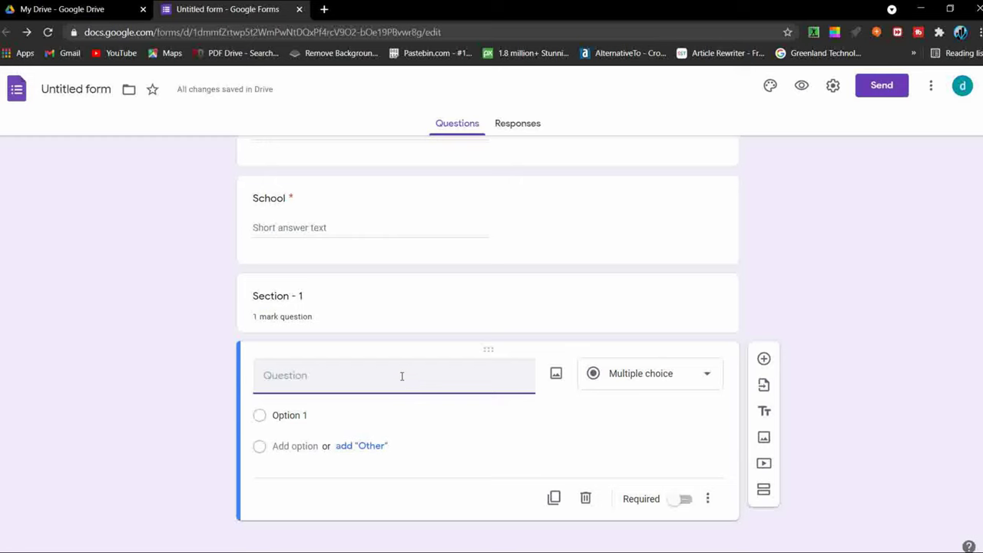
type("mi")
key("BackSpace")
key("BackSpace")
type("what ")
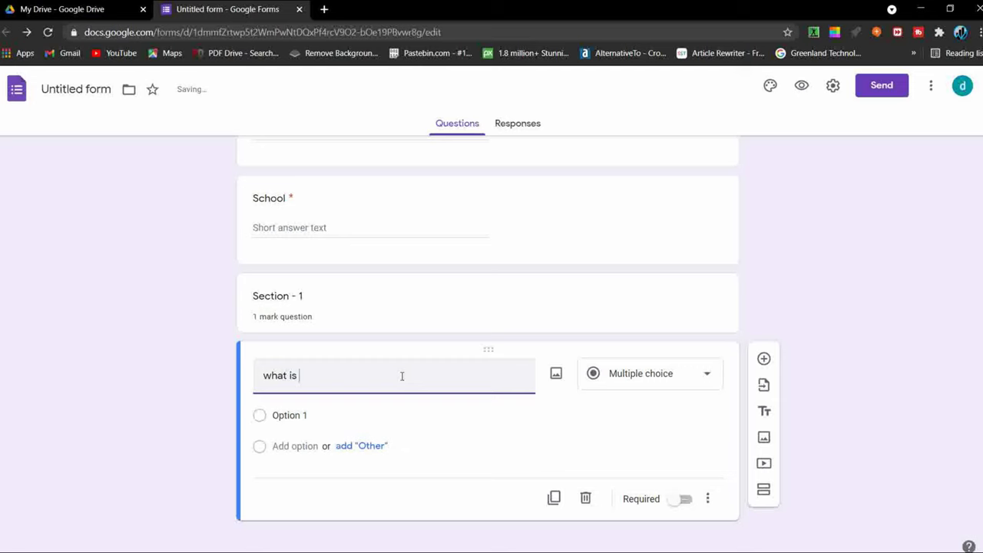
type("is you")
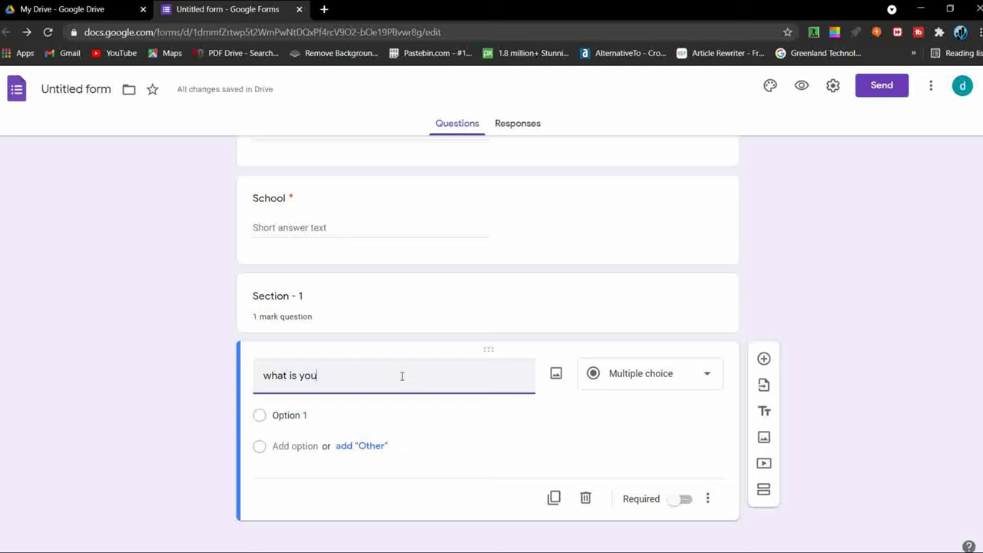
type("r name?")
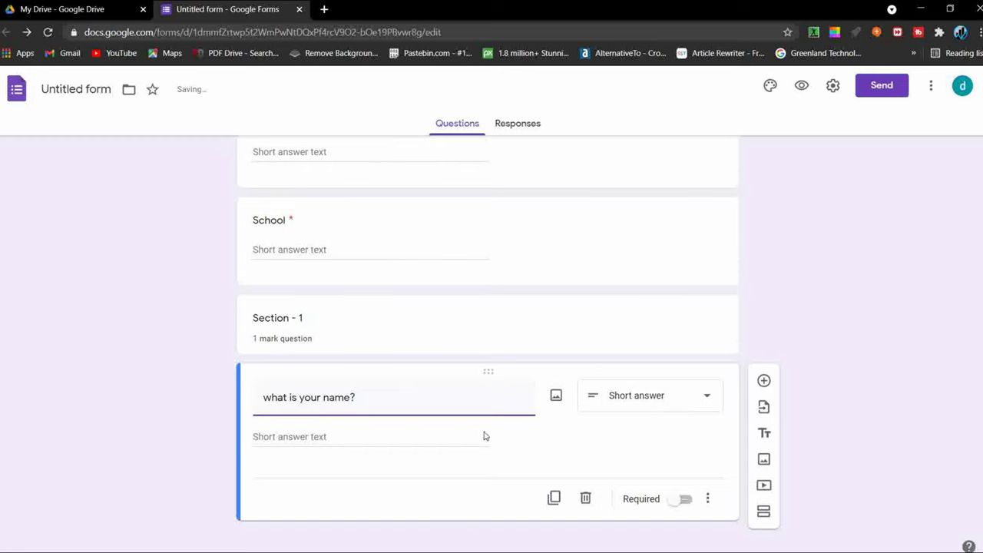
left_click(672, 404)
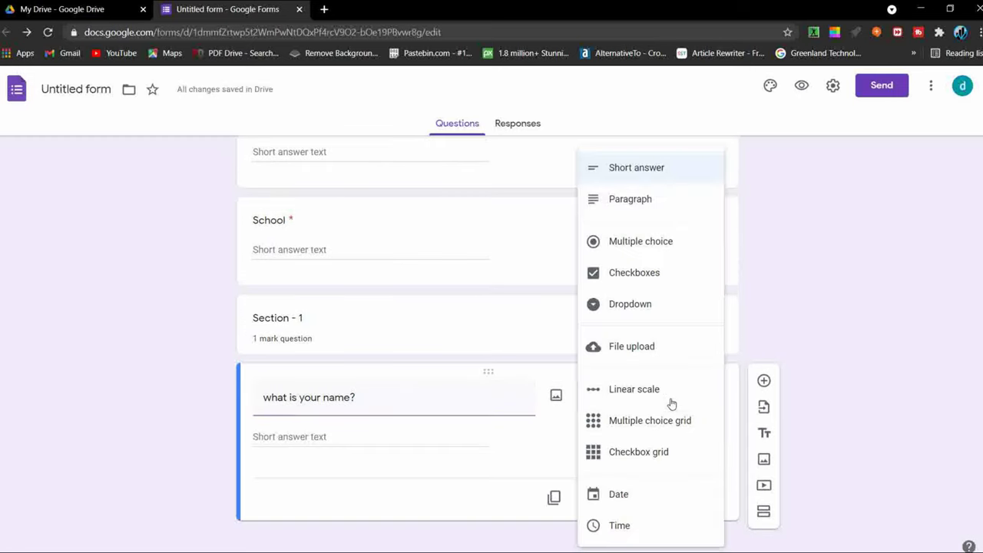
left_click(661, 242)
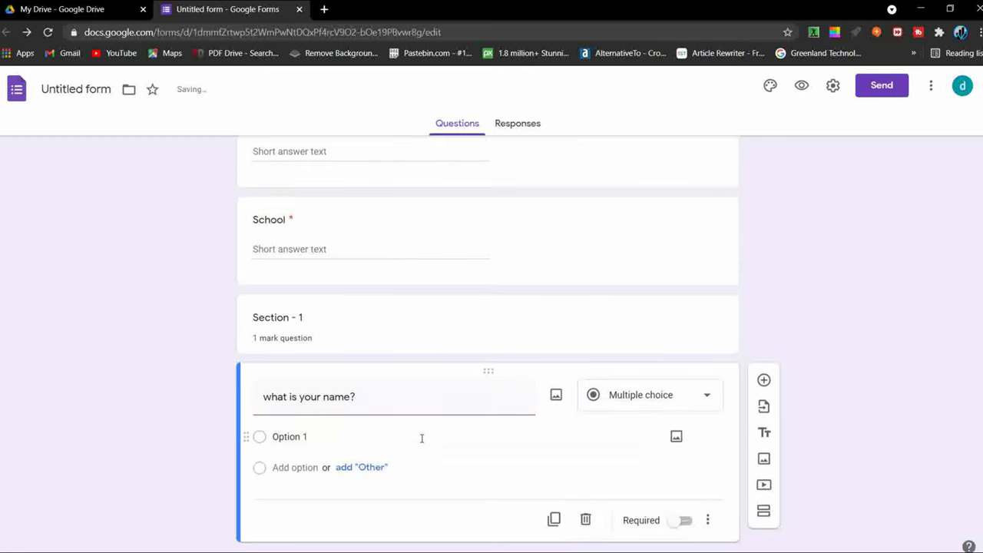
Step: Give the "what is your name?" question the options w, r and h and make it required
left_click(342, 415)
type("w")
left_click(299, 448)
type("r")
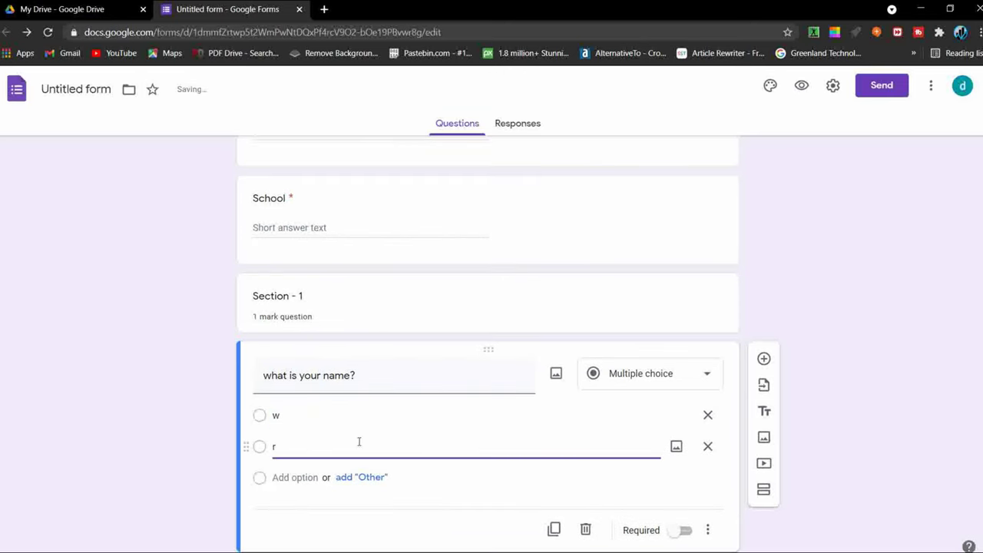
left_click(282, 477)
type("h")
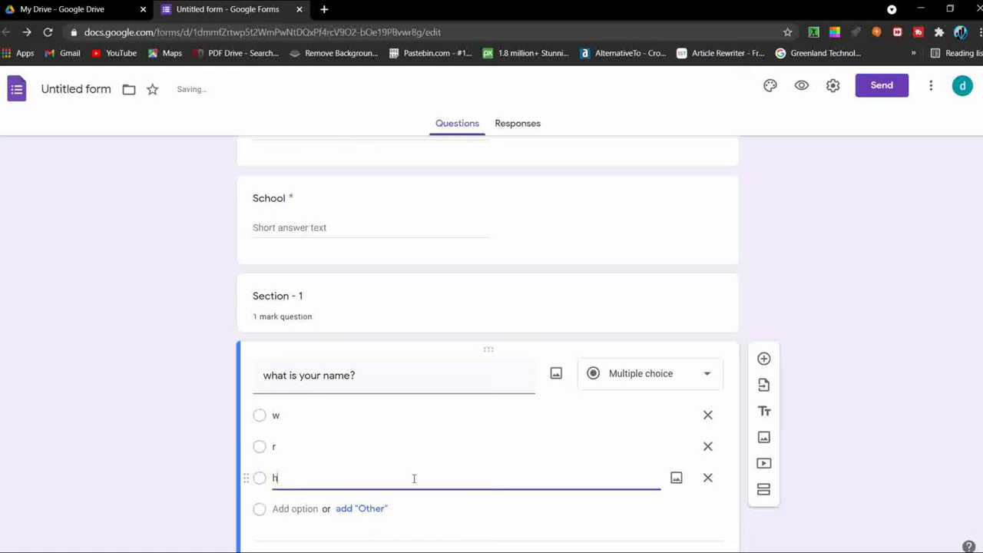
scroll(461, 482, "down", 1)
left_click(680, 500)
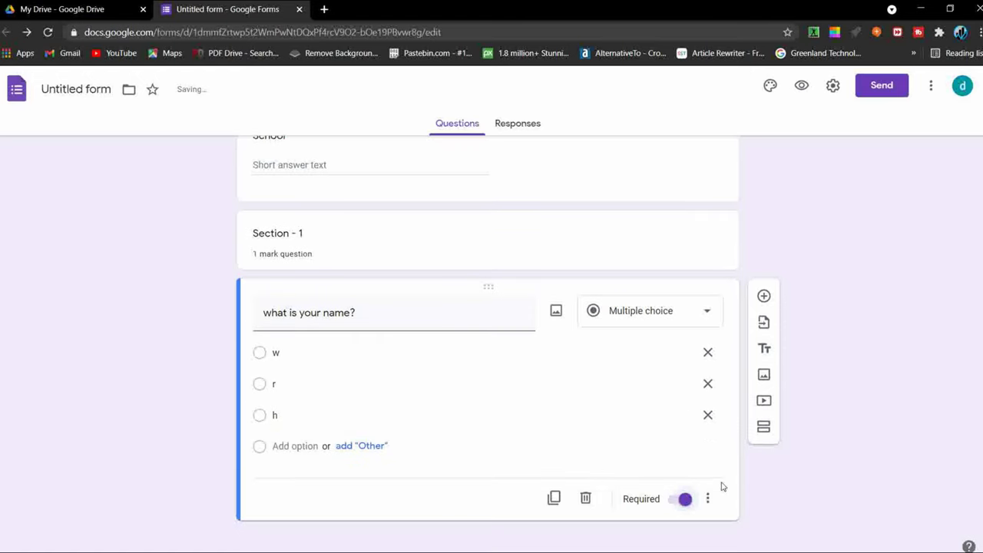
Step: In the form settings, turn on email collection and limit respondents to 1 response
left_click(833, 86)
left_click(320, 188)
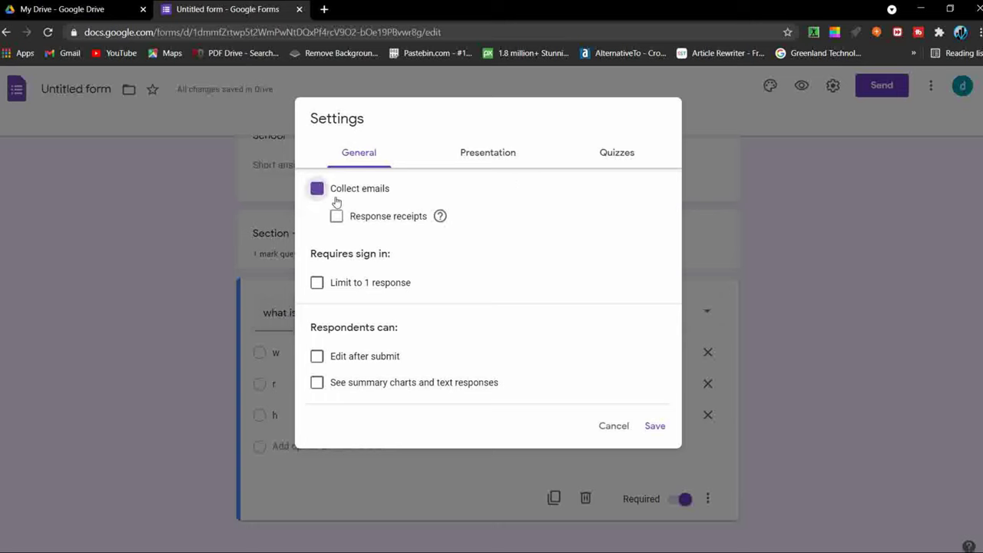
left_click(316, 284)
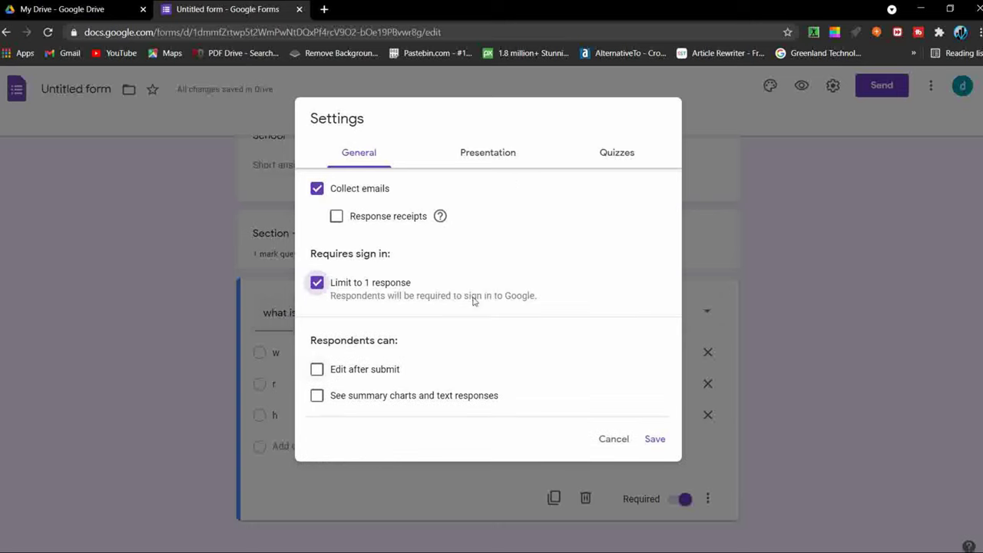
Step: Enable the progress bar and set the form's confirmation message to "Your Test Is Submitted Successfully.."
left_click(496, 151)
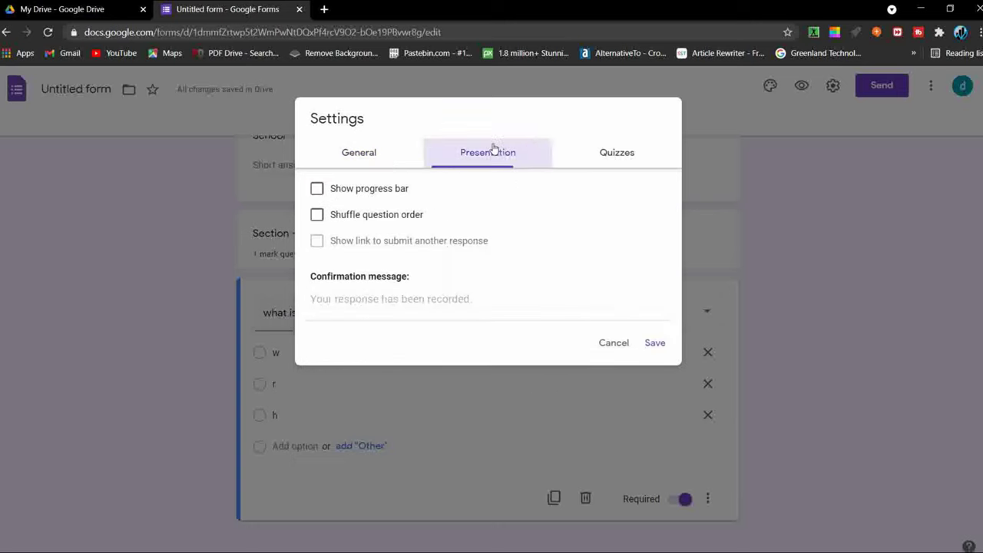
left_click(316, 188)
left_click(374, 297)
type("Your Test Is Submitte")
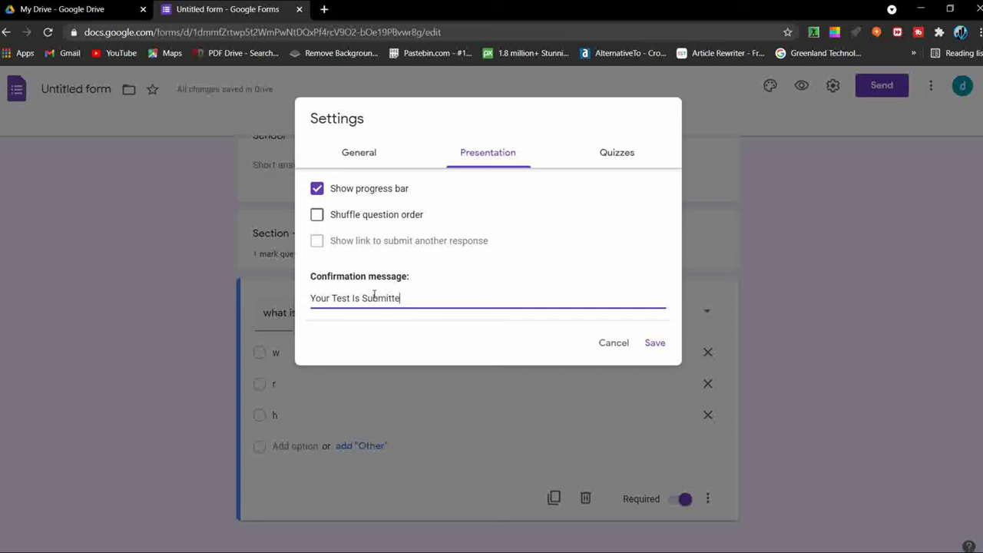
double_click(374, 296)
left_click(374, 296)
type("ccessfully..")
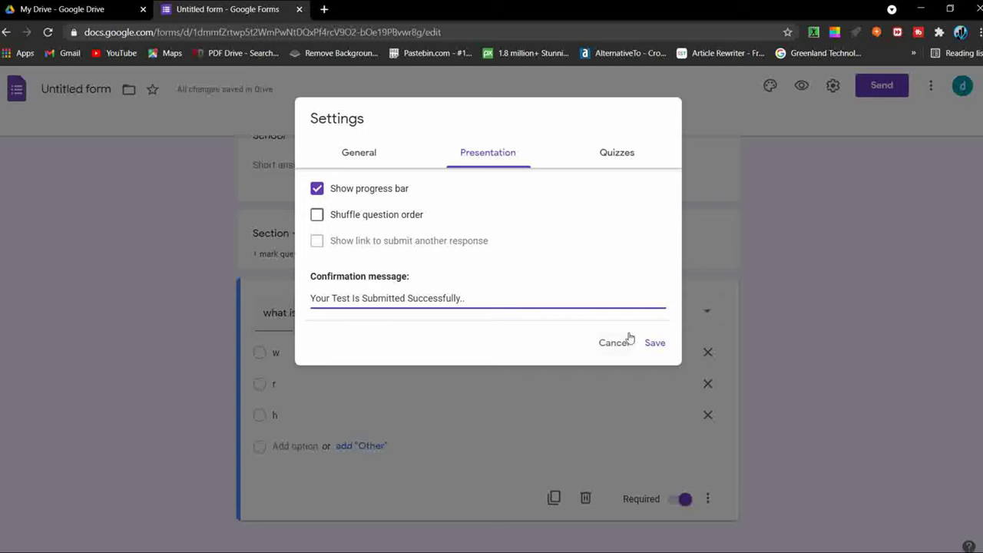
Step: Make the form a quiz, hide correct answers from respondents and save the settings
left_click(622, 163)
left_click(328, 189)
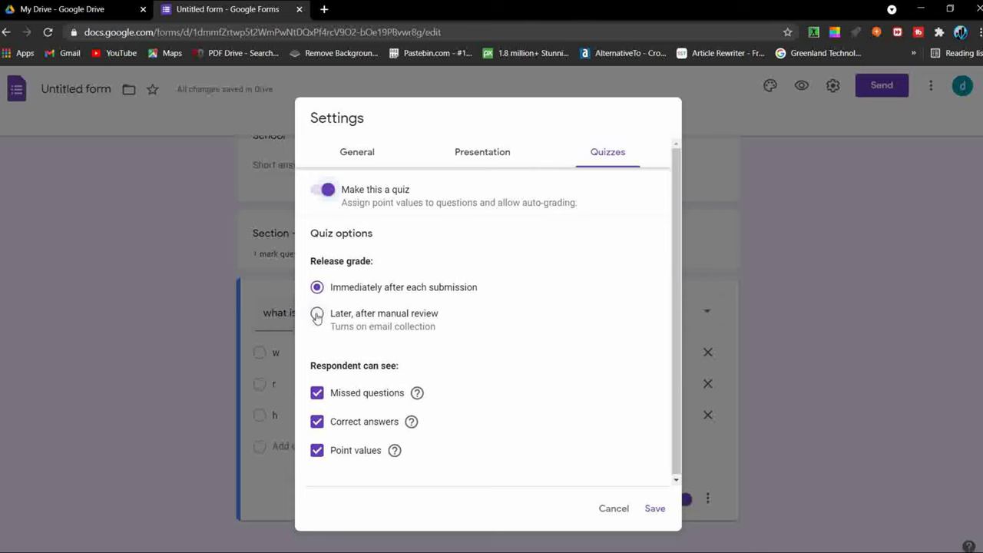
left_click(317, 425)
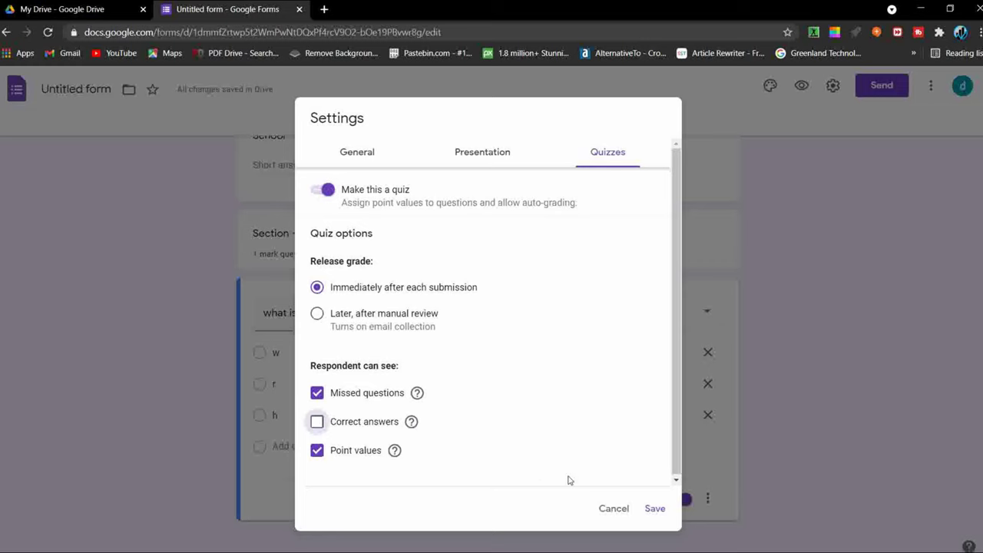
left_click(656, 509)
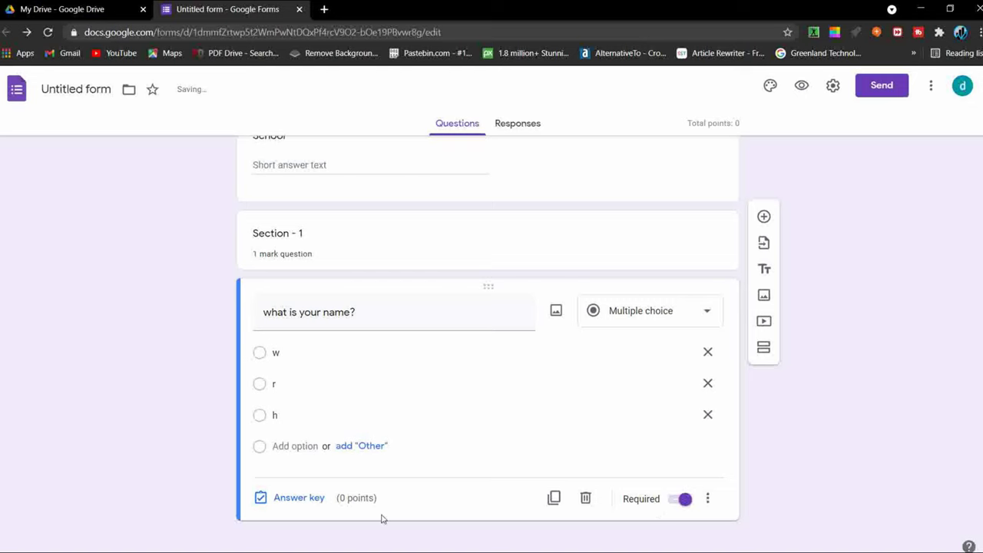
Step: Mark option w as the correct answer in the answer key of "what is your name?"
left_click(265, 358)
left_click(297, 500)
left_click(266, 384)
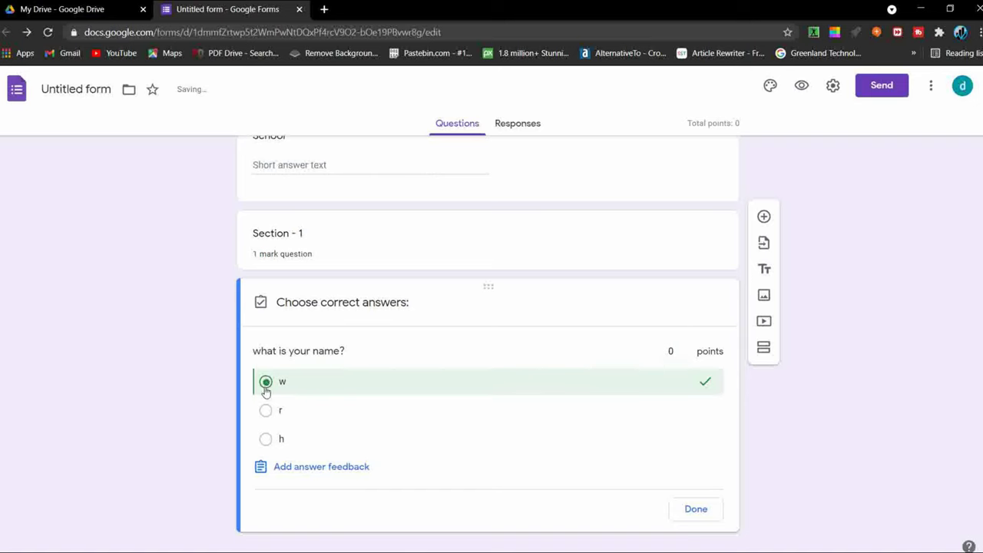
left_click(705, 501)
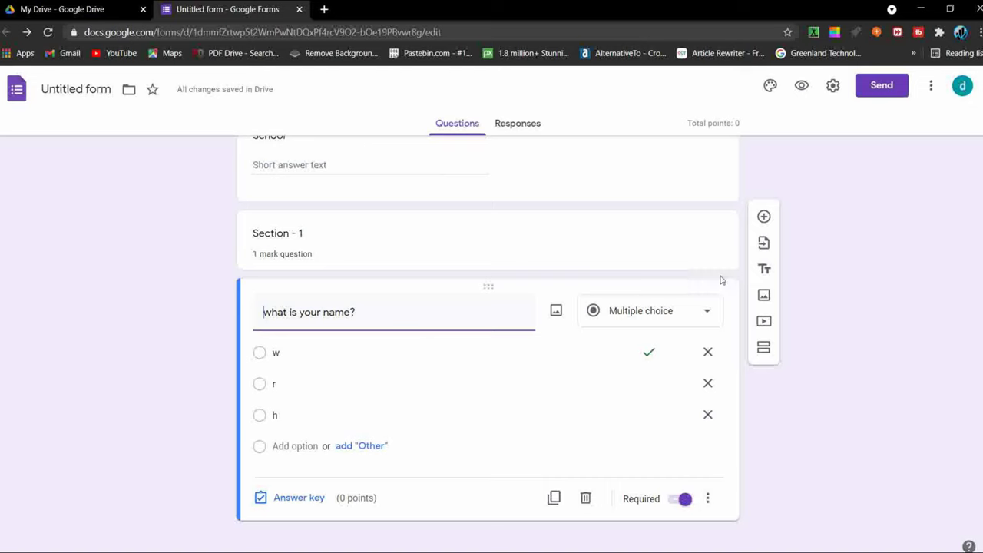
Step: Add a paragraph question titled "Write short paragraph on sun." below "what is your name?"
left_click(764, 217)
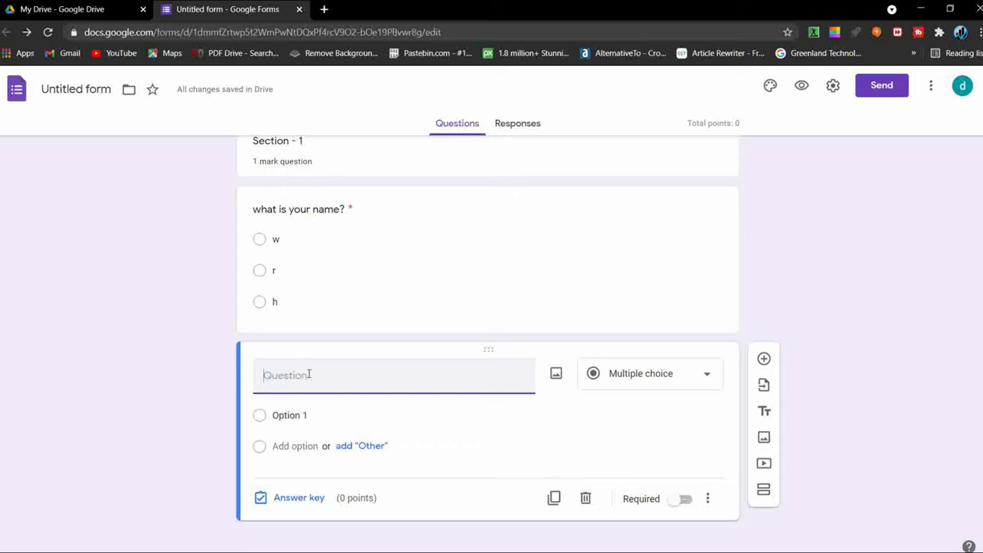
left_click(682, 378)
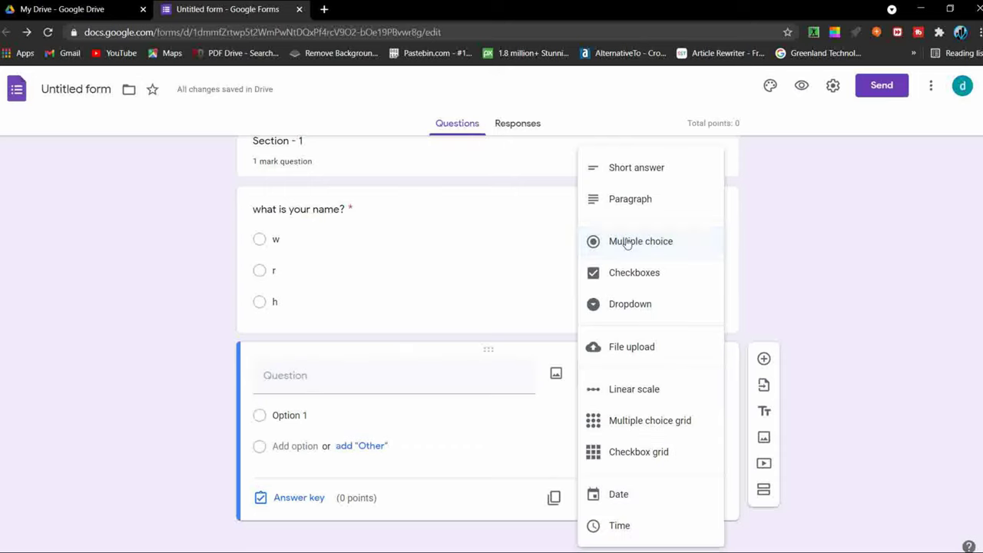
left_click(623, 200)
left_click(401, 404)
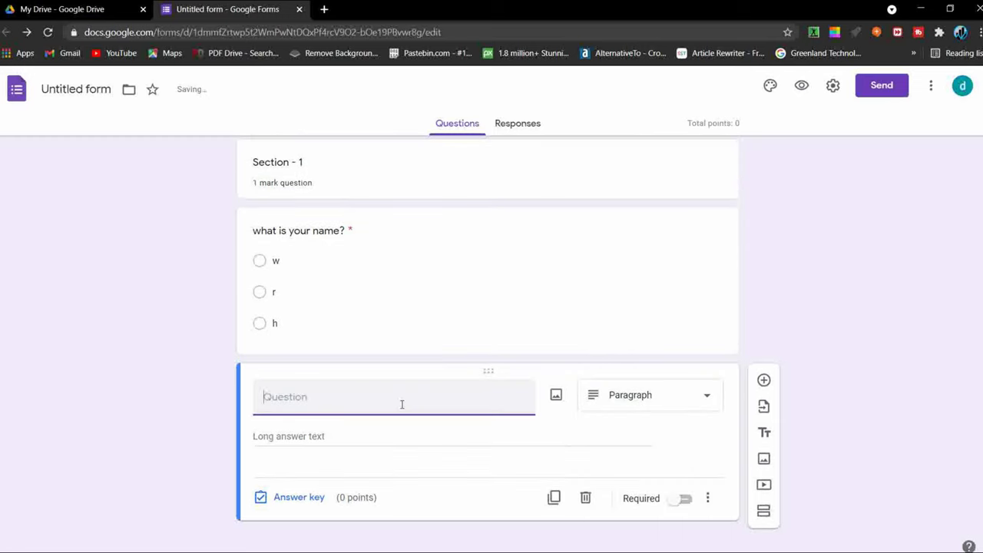
type("Write short paragrapgh")
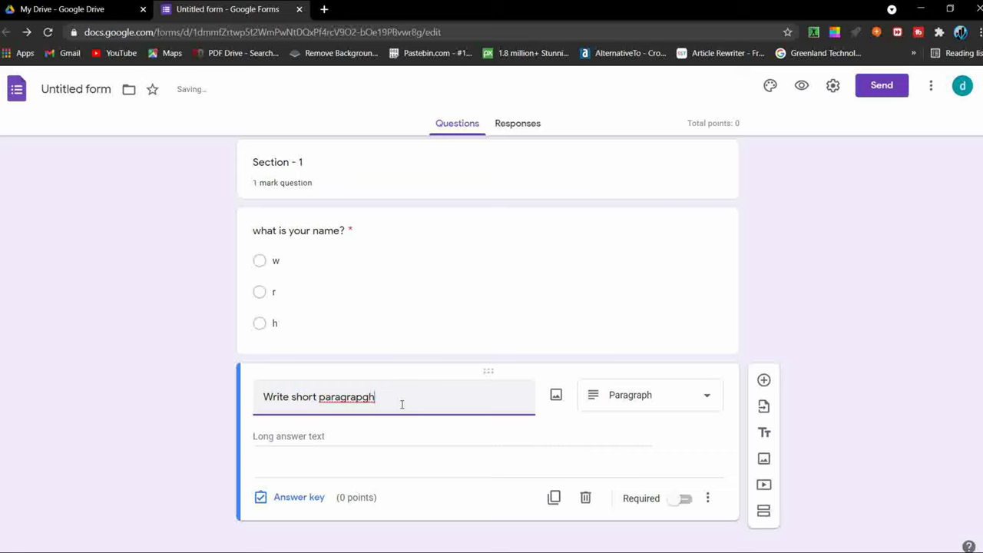
key("BackSpace")
Step: Set the "what is your name?" question's value to 1 point in its answer key
scroll(506, 396, "up", 3)
left_click(507, 438)
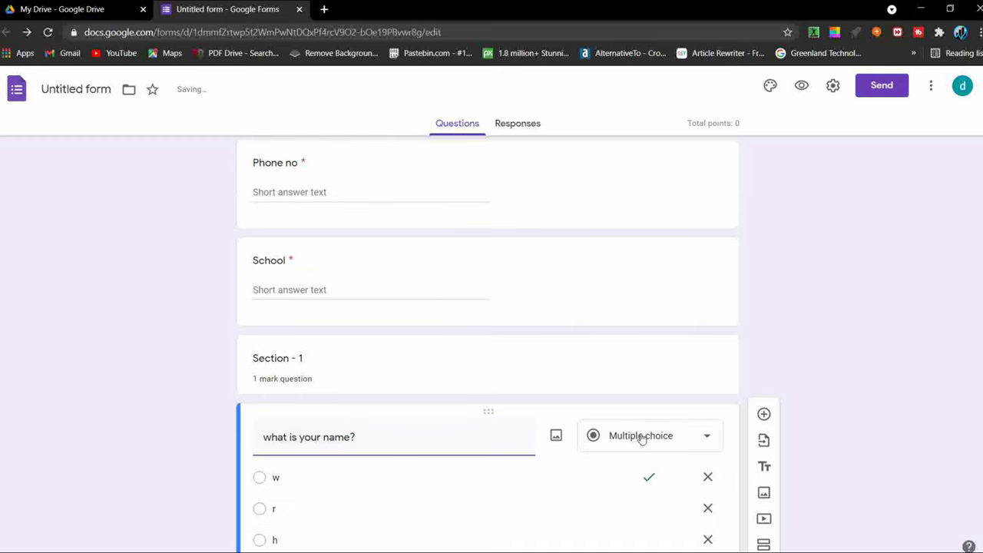
scroll(623, 444, "down", 3)
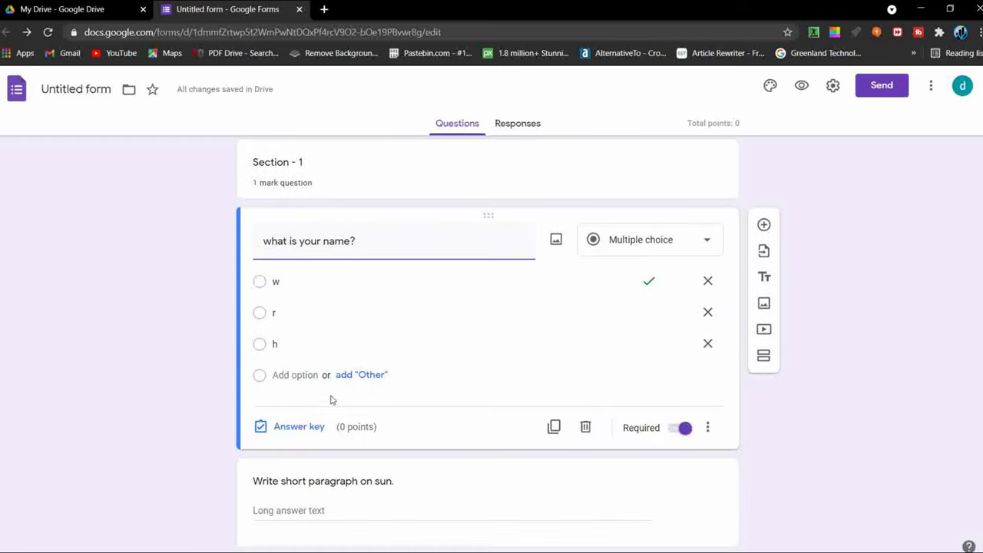
left_click(299, 427)
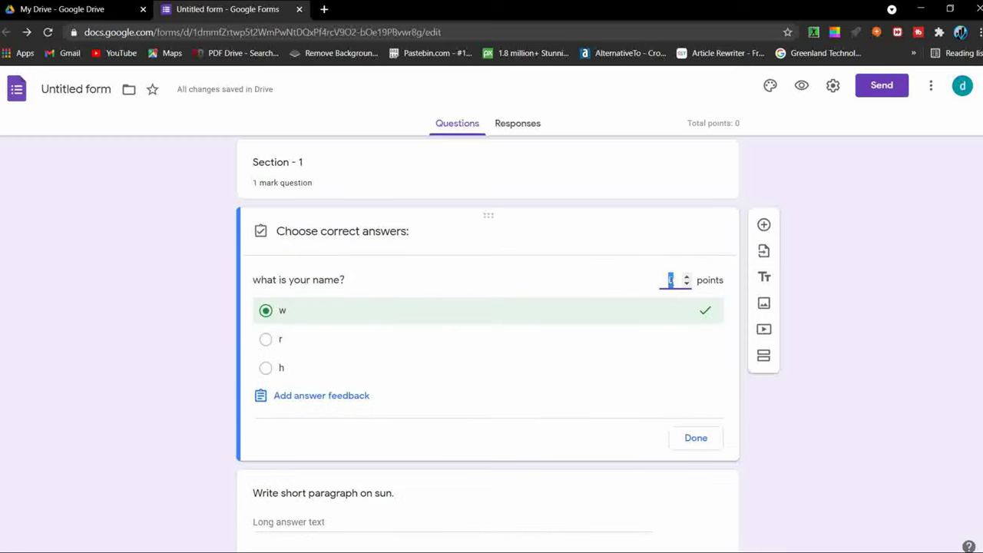
scroll(733, 321, "down", 1)
type("10")
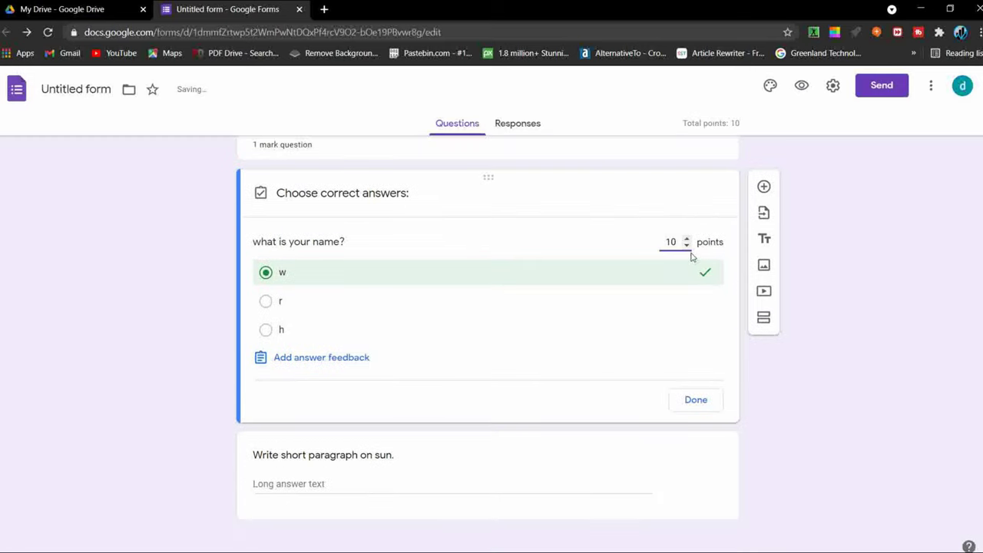
key("BackSpace")
left_click(698, 399)
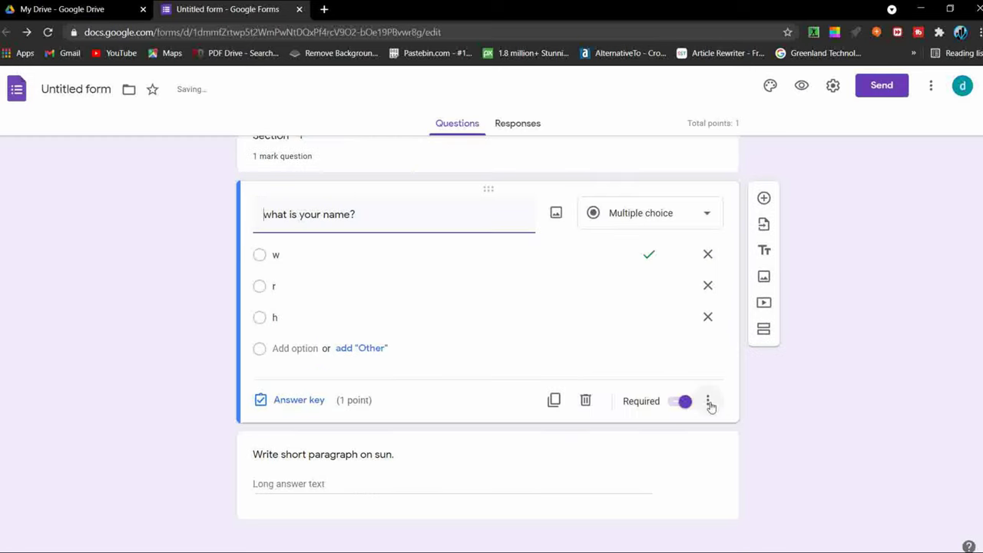
Step: Set the value of the "Write short paragraph on sun." question to 2 points
left_click(523, 485)
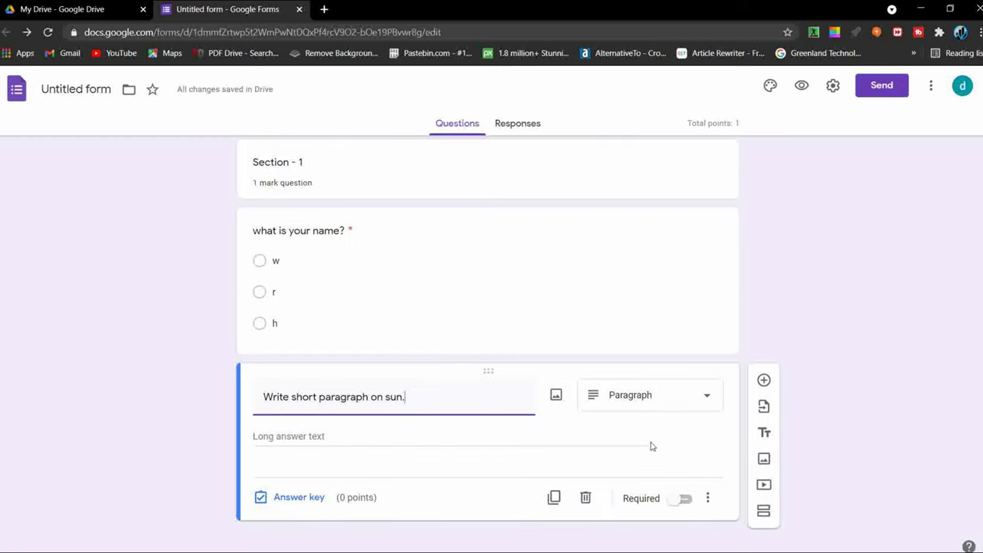
left_click(361, 499)
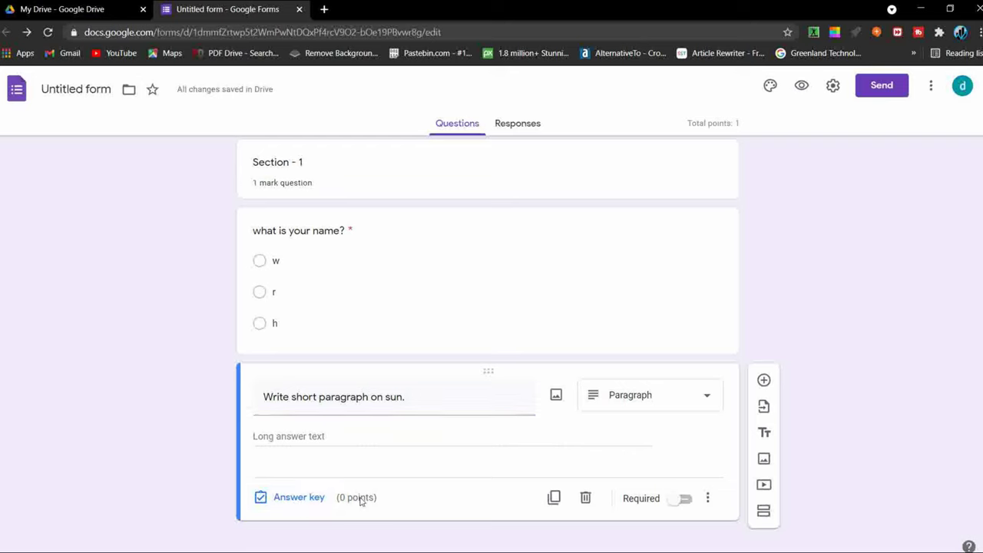
left_click(308, 499)
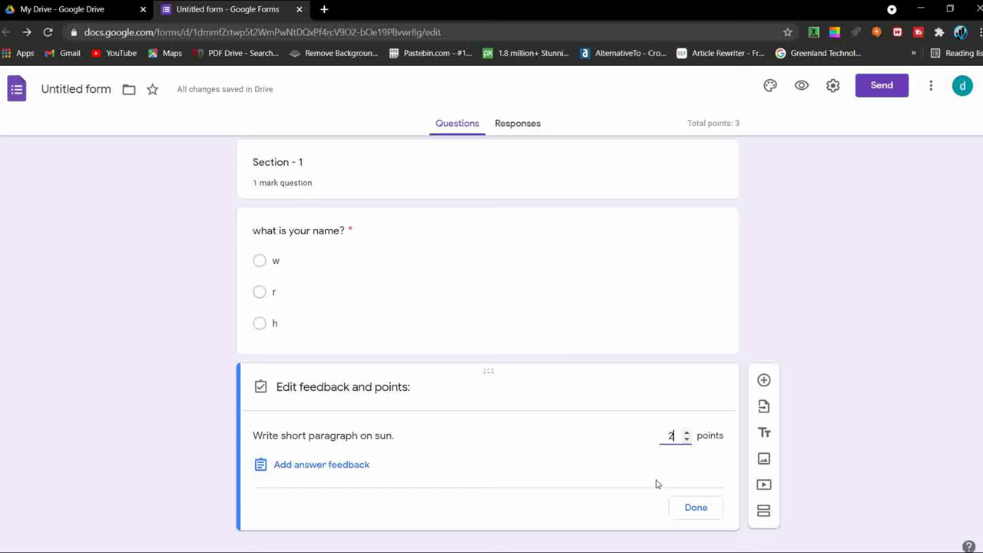
left_click(351, 440)
left_click(696, 508)
Step: Change the "Write short paragraph on sun." question to multiple choice and select its first option's text
left_click(676, 395)
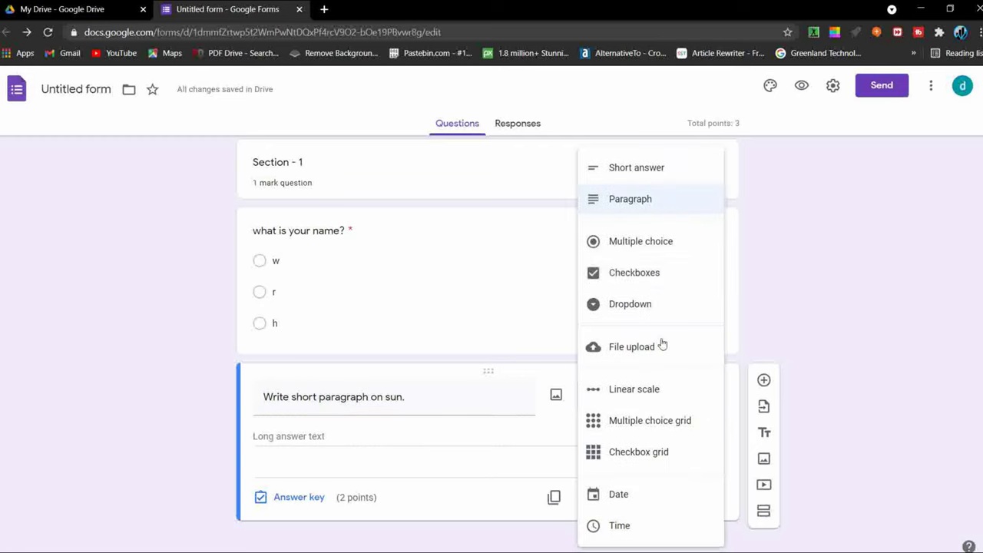
left_click(637, 243)
left_click(658, 376)
left_click(465, 413)
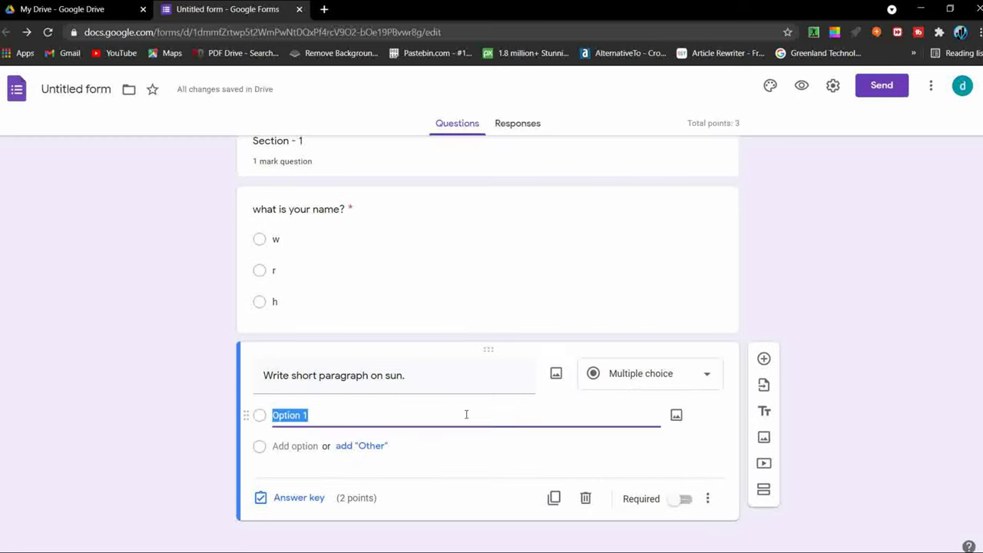
Step: Set the "Write short paragraph on sun." question's value to 1 point in its answer key, leaving no correct option chosen
left_click(368, 501)
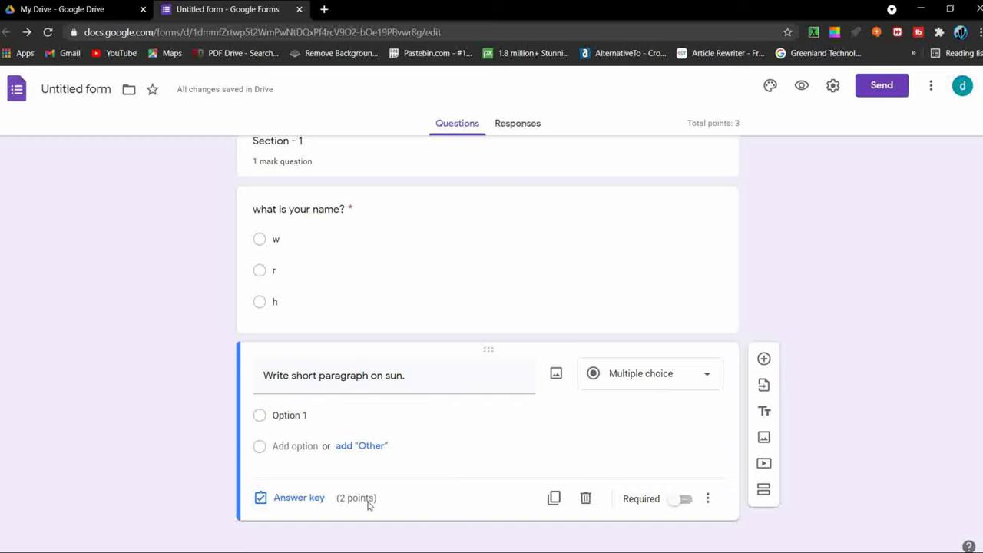
left_click(318, 498)
type("1")
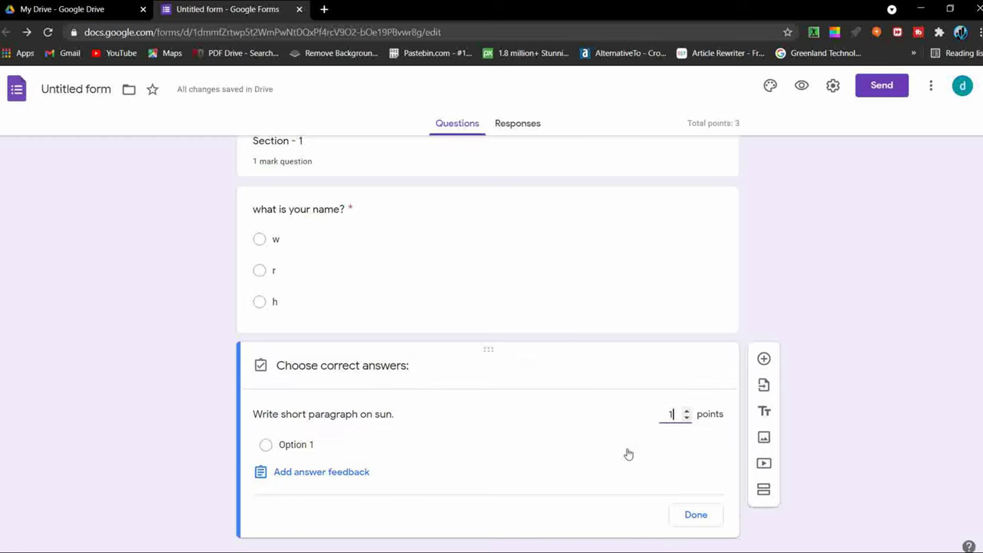
left_click(311, 429)
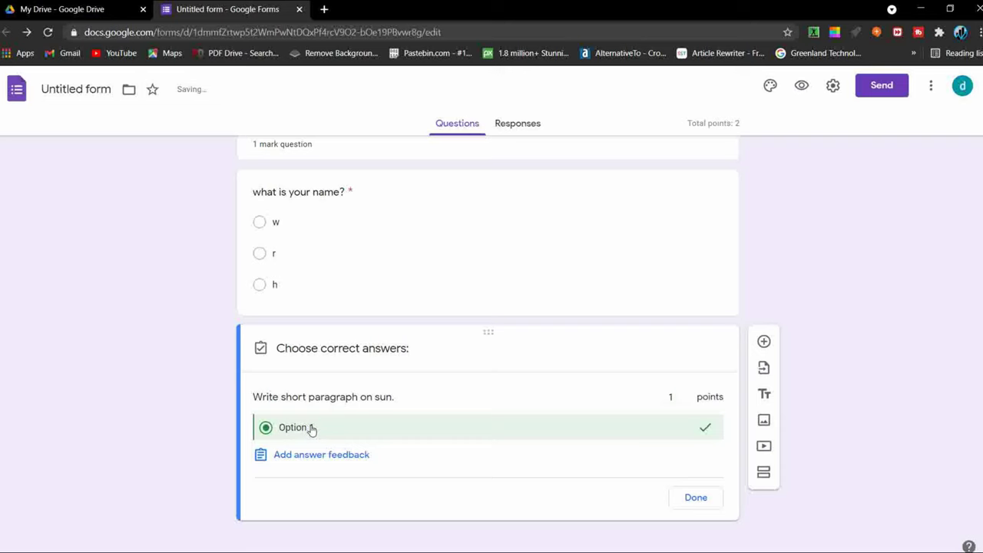
left_click(312, 429)
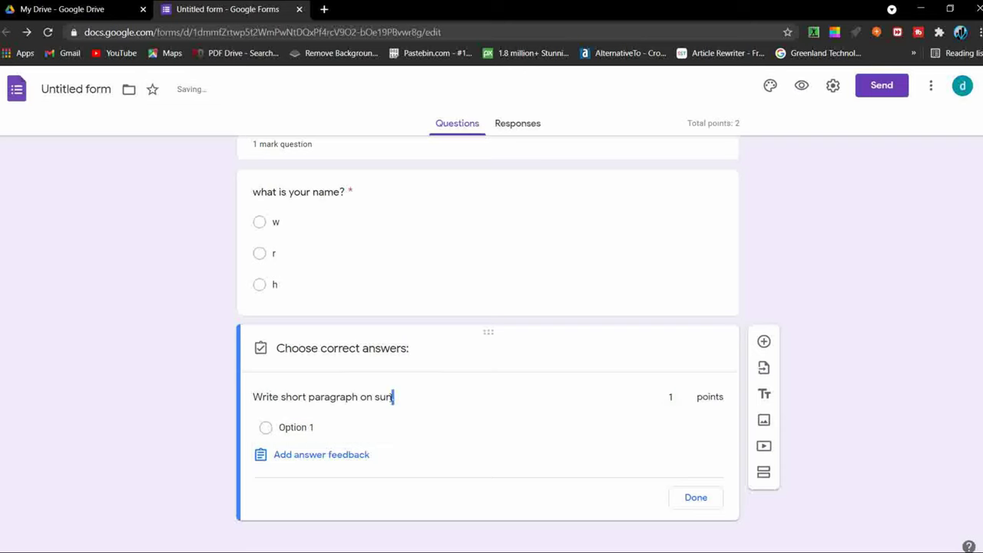
triple_click(394, 396)
left_click(398, 409)
left_click(694, 497)
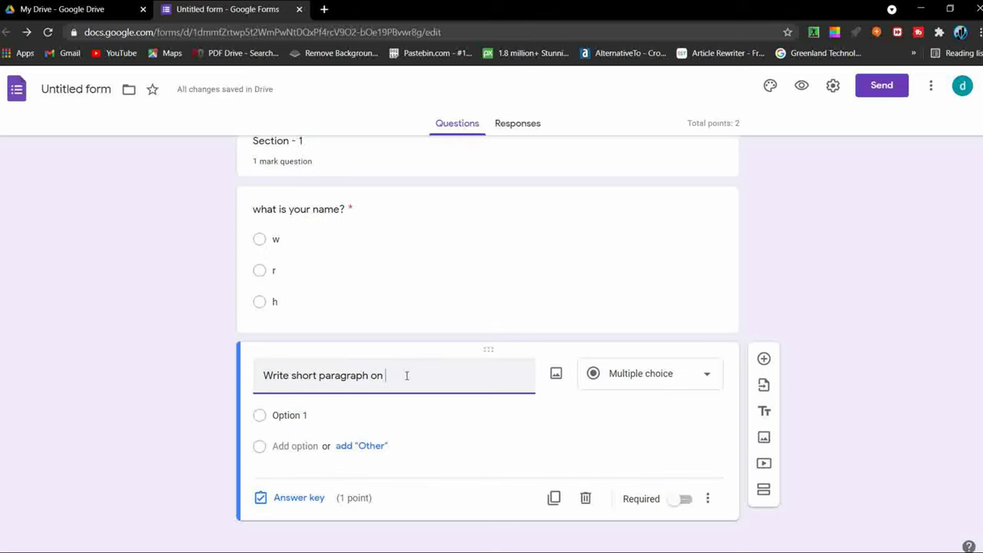
Step: Replace the title of the "Write short paragraph on sun." question with "demo"
key("ctrl+BackSpace")
key("ctrl+BackSpace")
key("BackSpace")
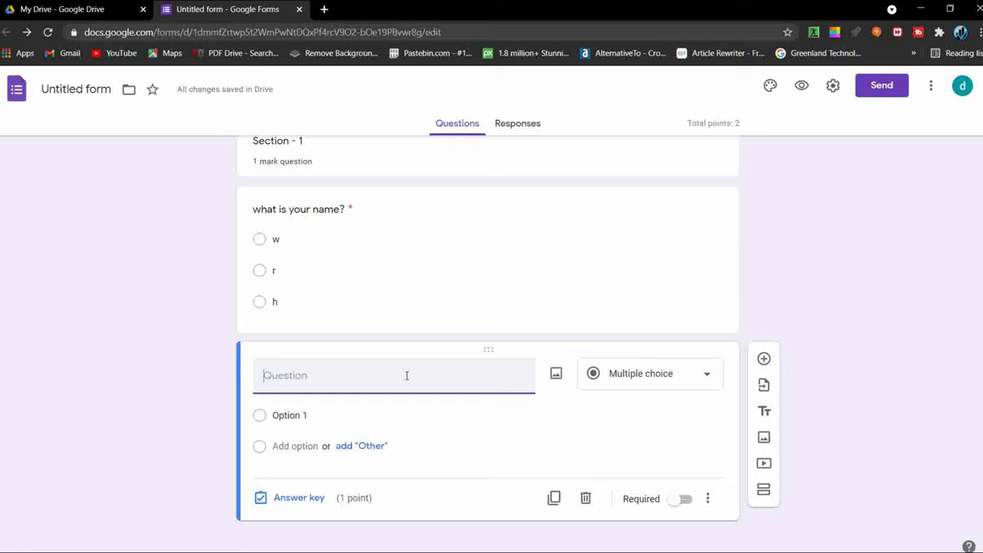
type("demo")
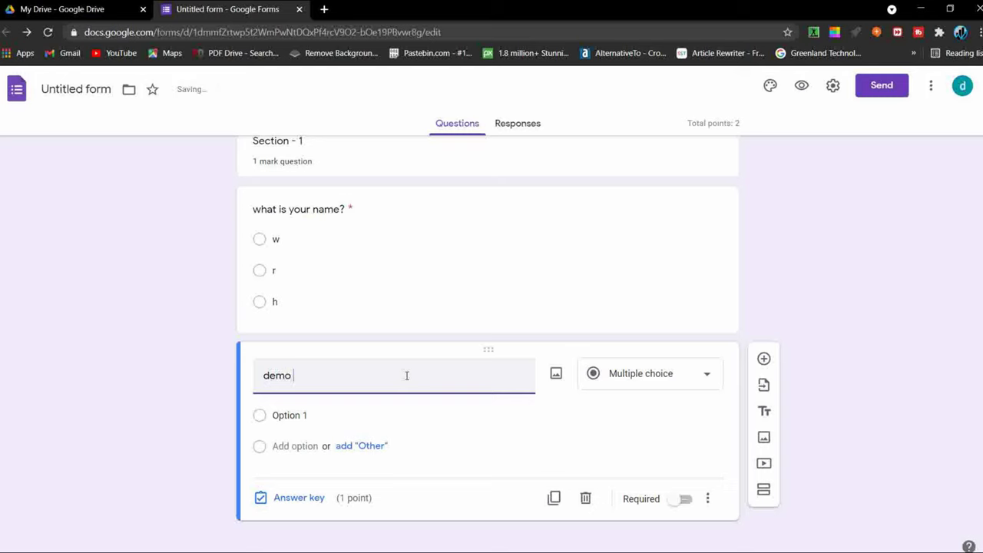
Step: Give the "demo" question three choices: 2, Option 2 and Option 3
left_click(312, 417)
type("2")
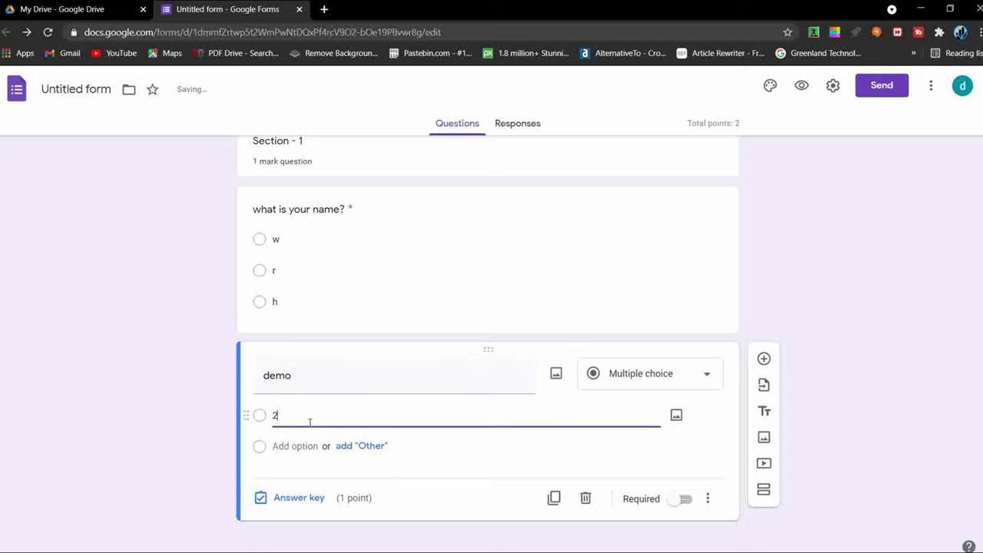
left_click(290, 468)
type("2")
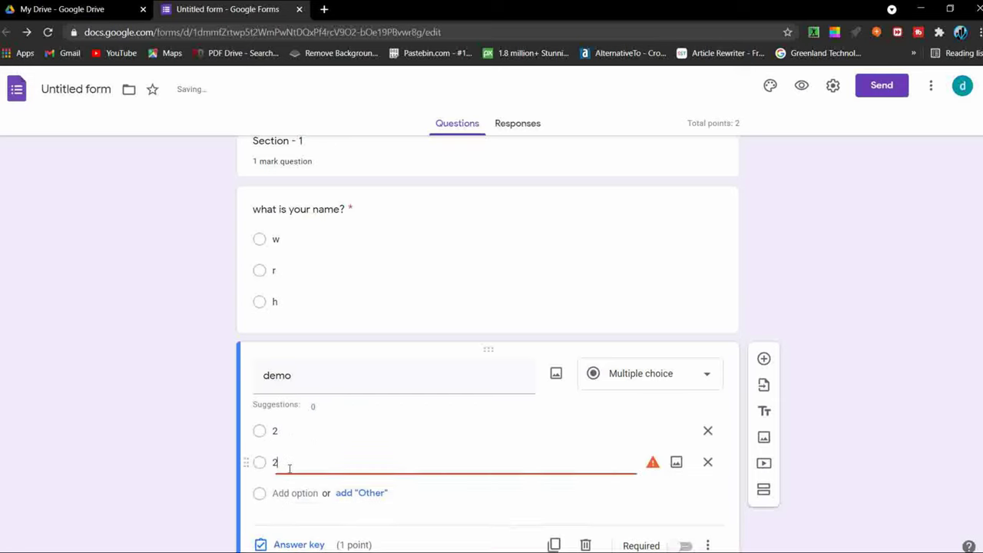
scroll(290, 468, "down", 1)
left_click(285, 455)
type("2")
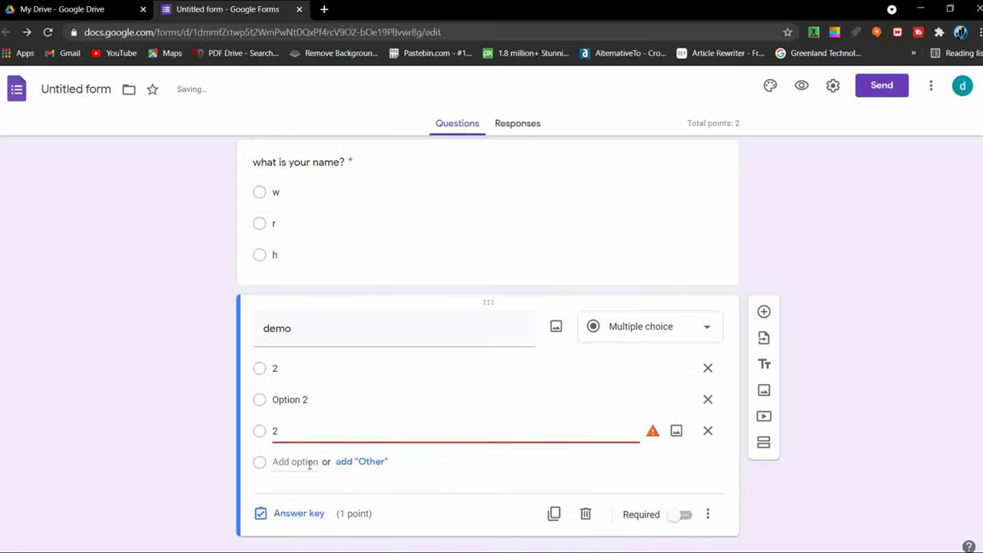
Step: Mark Option 2 as the correct answer of the "demo" question and make the question required
scroll(345, 469, "down", 1)
left_click(304, 500)
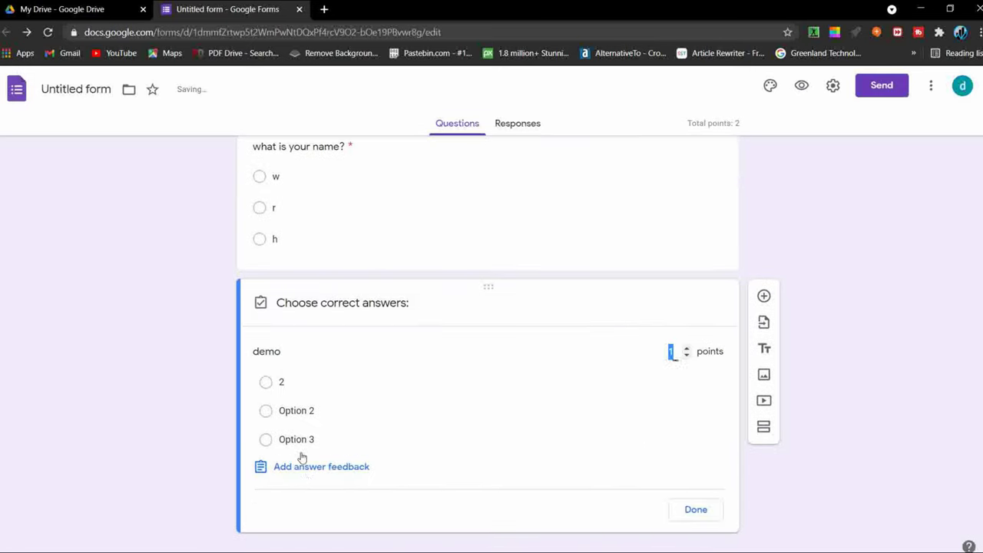
left_click(266, 410)
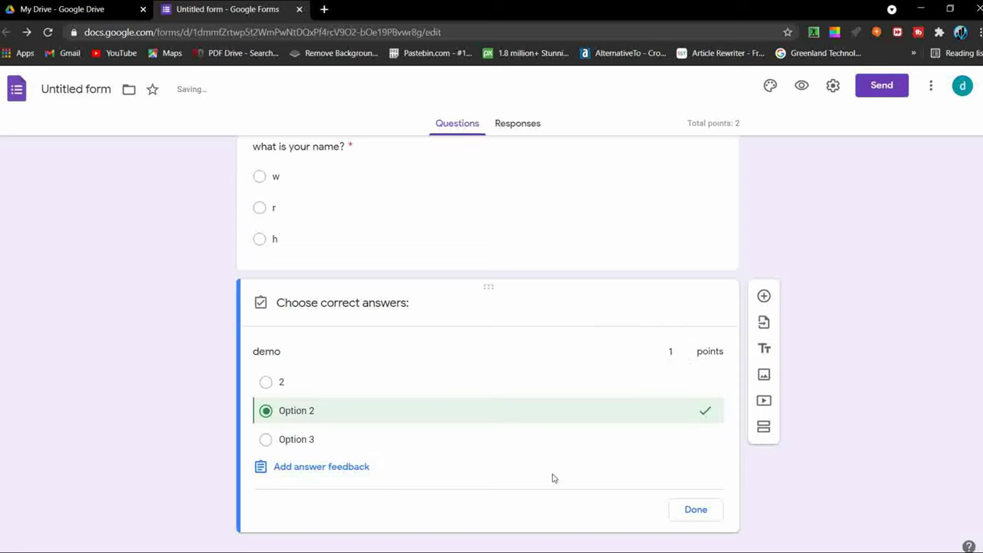
left_click(695, 510)
left_click(685, 501)
left_click(603, 215)
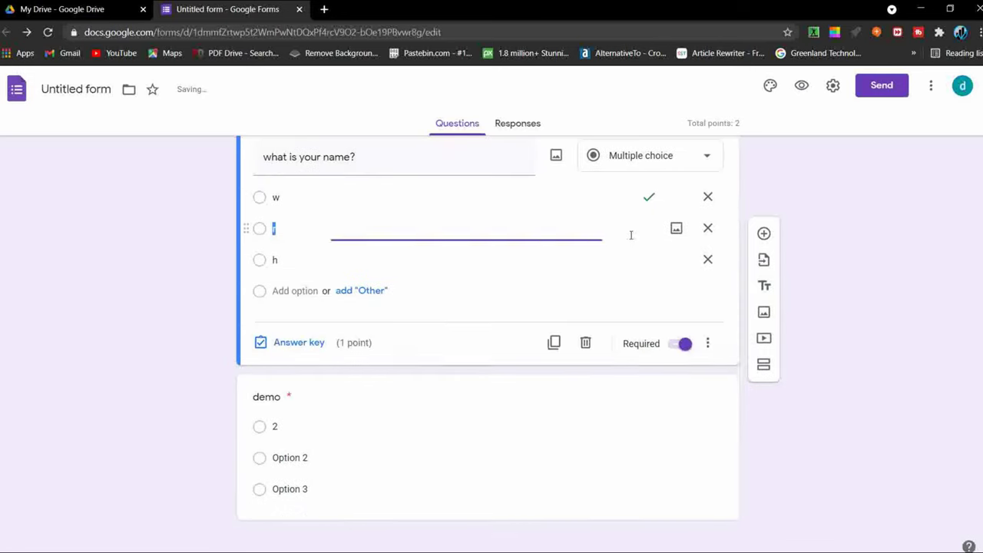
Step: Add a blank question below "demo" and look through the available question types, keeping multiple choice
left_click(679, 390)
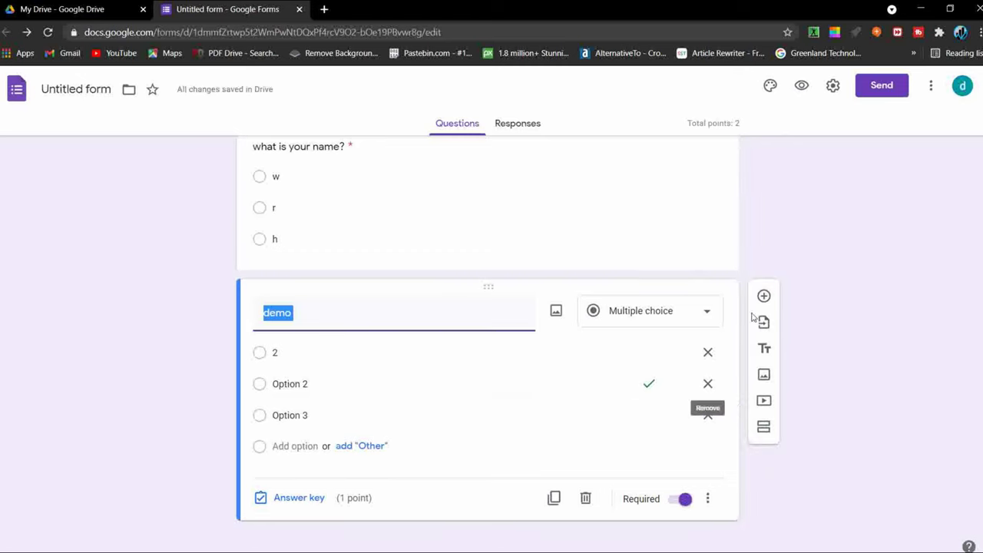
left_click(763, 296)
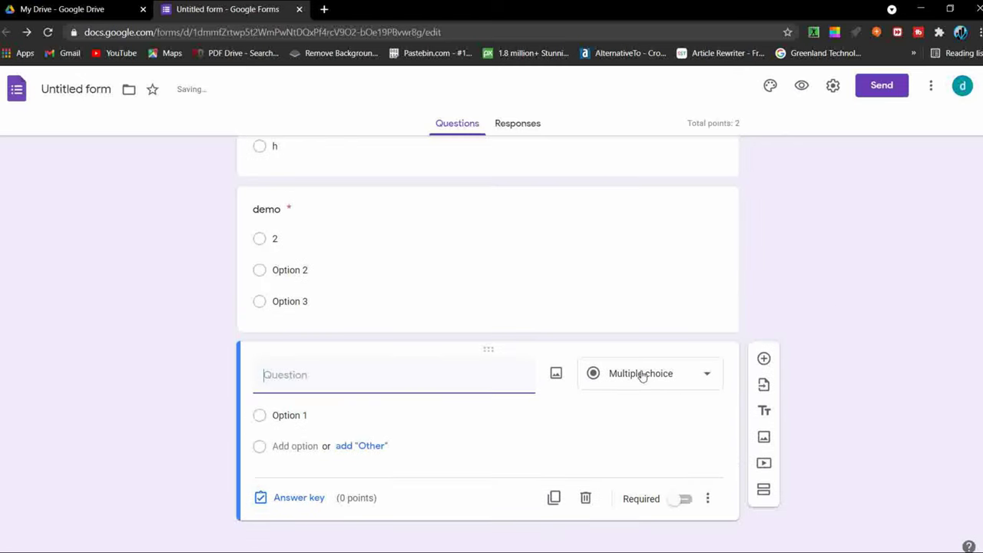
left_click(644, 375)
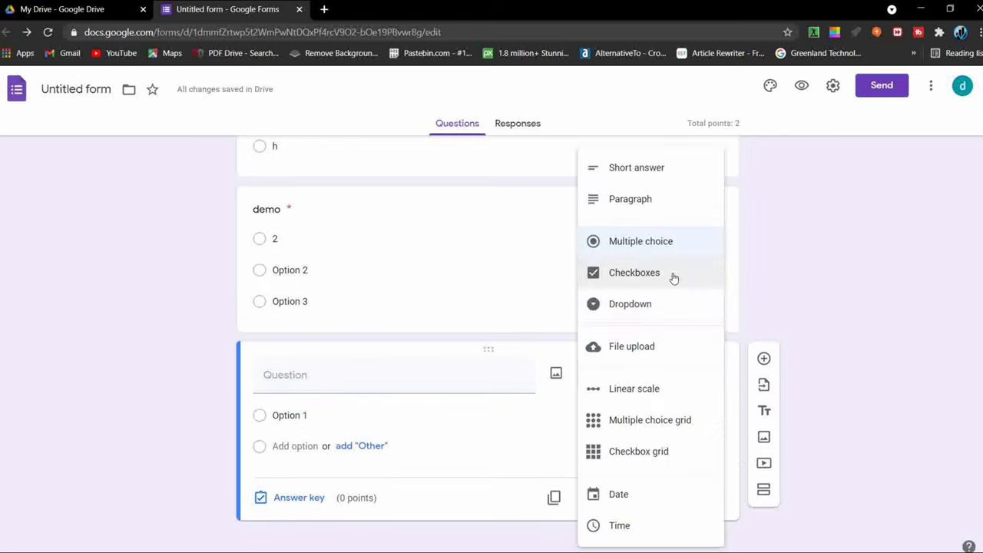
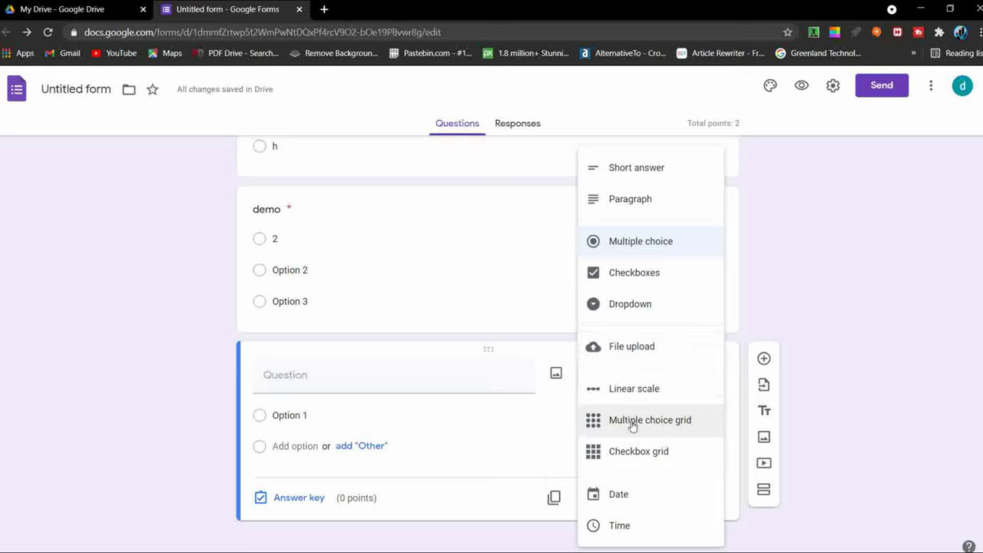
left_click(893, 287)
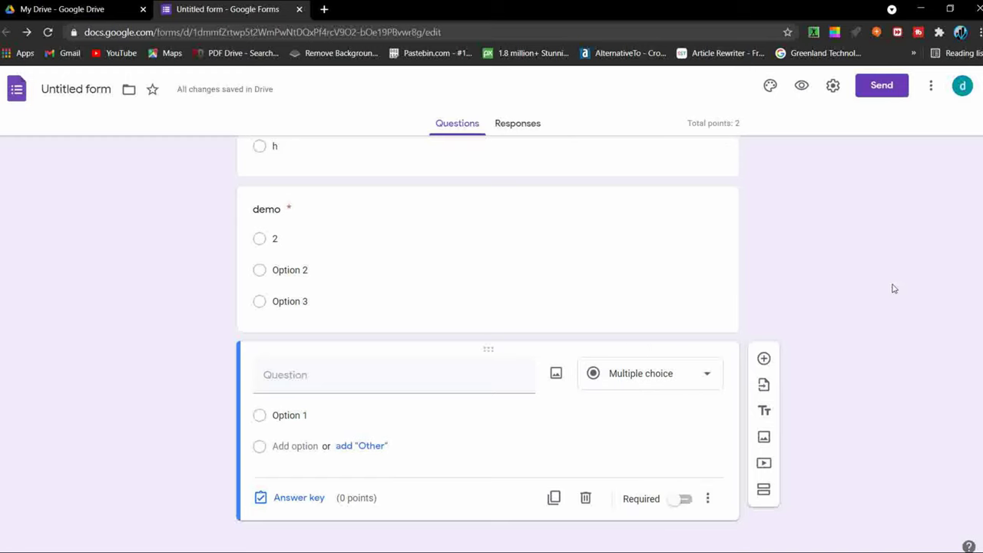
left_click(764, 358)
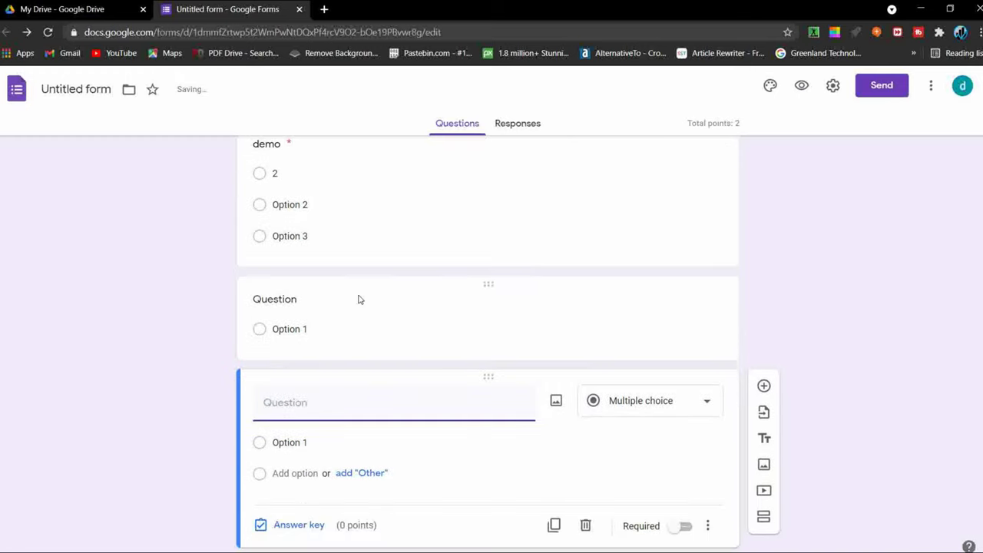
left_click(302, 321)
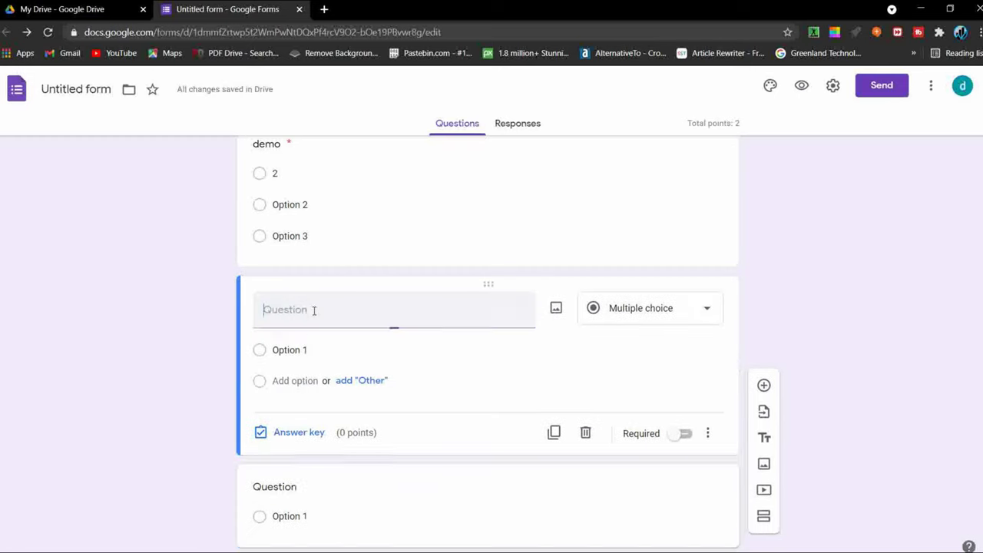
left_click(587, 432)
Step: Title the blank question below "demo" as "upload answer sheet here"
left_click(391, 470)
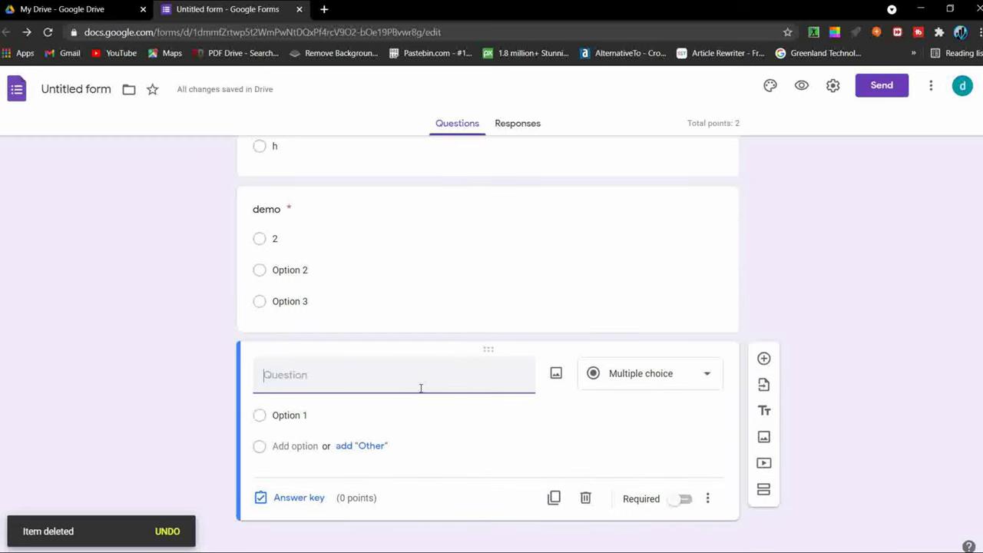
type("upload a")
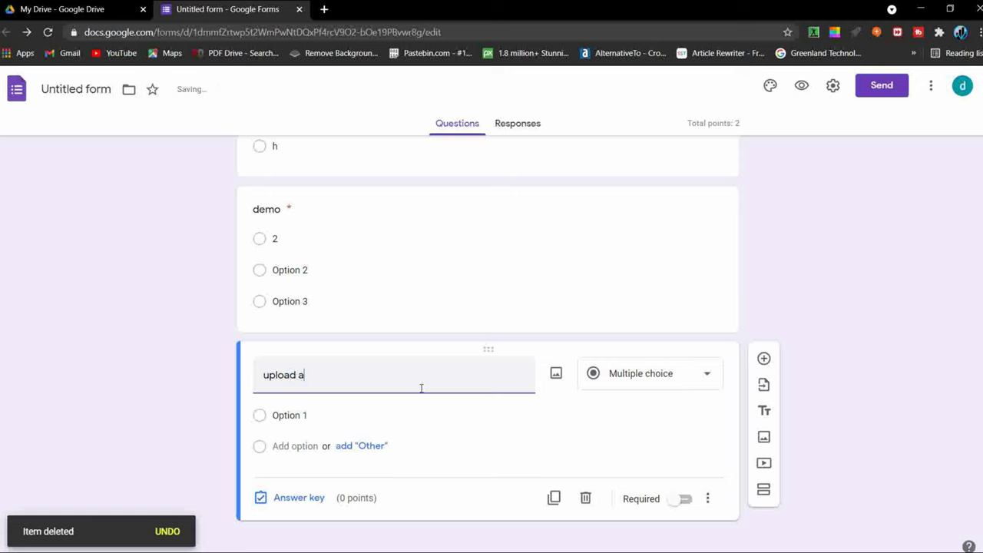
type("nswer sh")
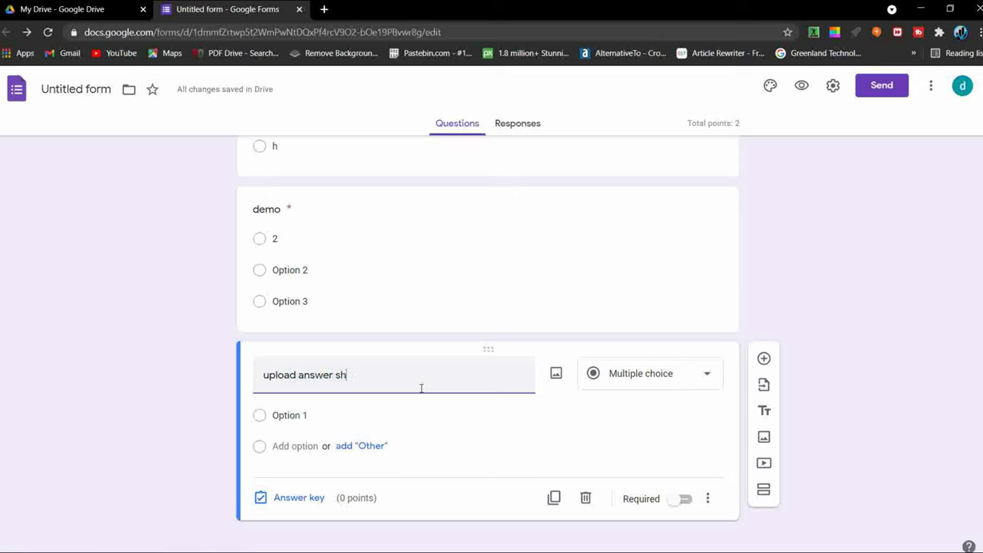
type("eet here")
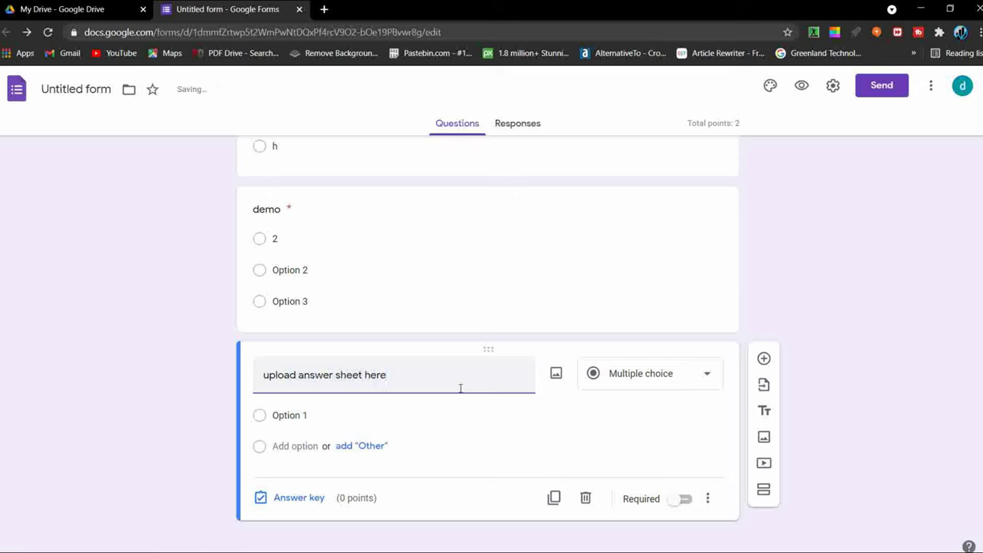
Step: Change the "upload answer sheet here" question to the File upload type and make it required
left_click(704, 376)
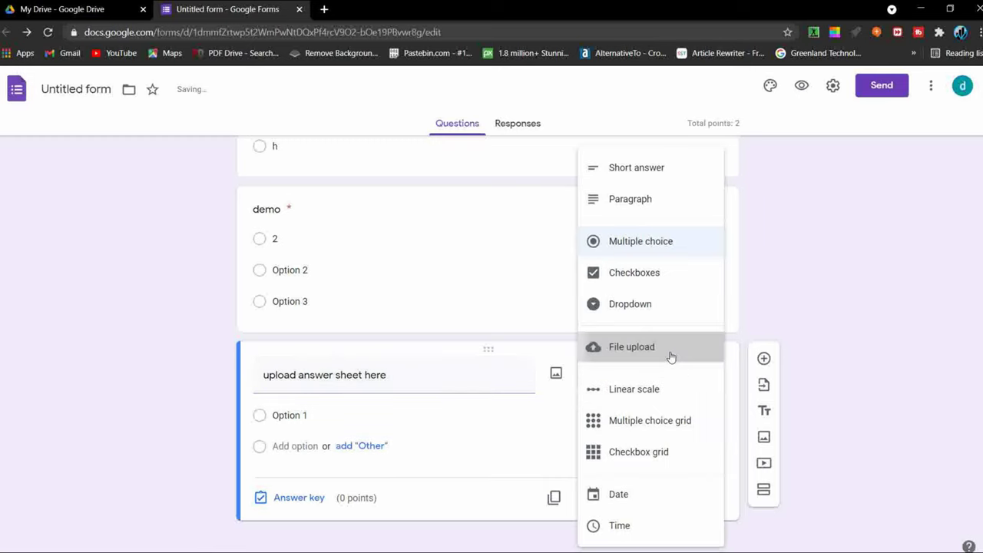
left_click(671, 356)
left_click(696, 497)
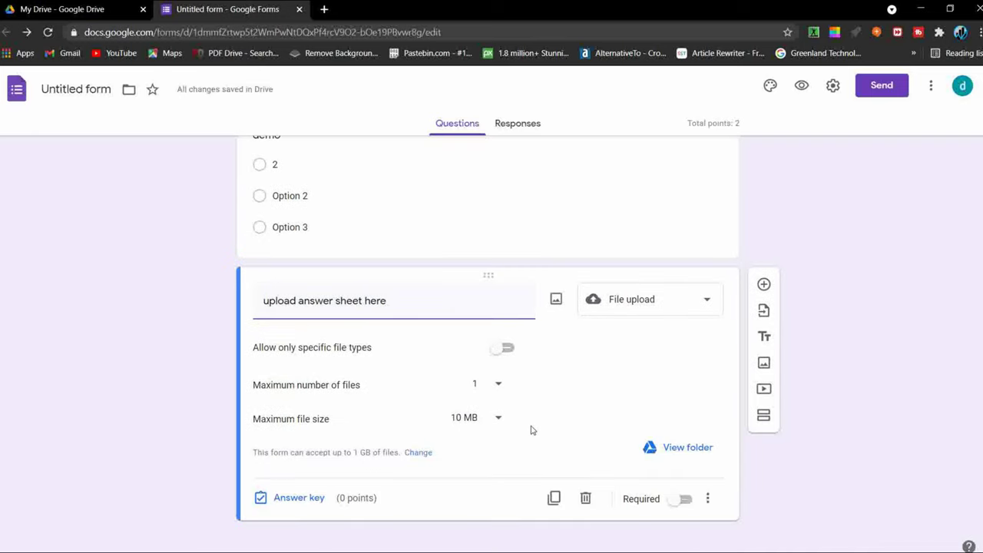
left_click(685, 499)
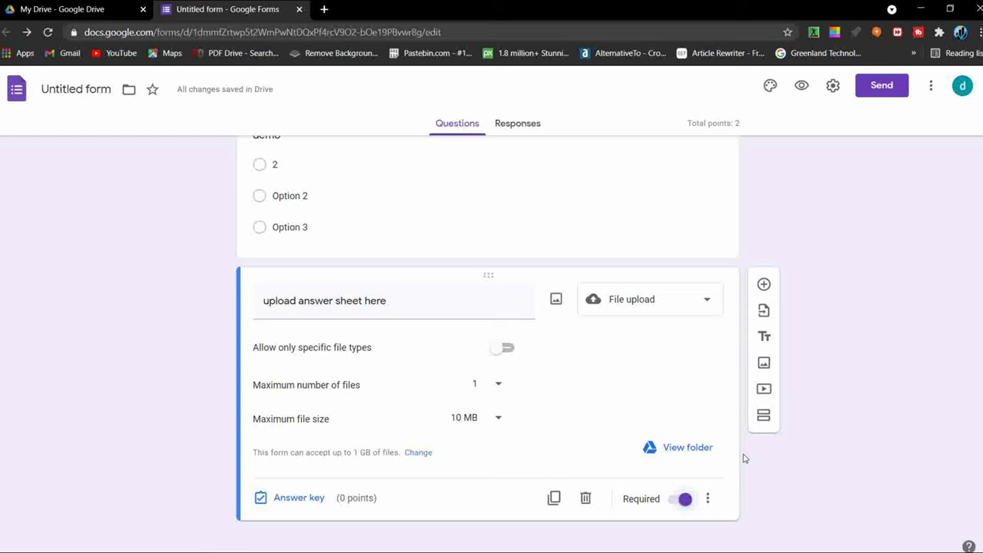
Step: Copy the form's shortened sharing link to the clipboard and close the Send form dialog
scroll(744, 458, "up", 1)
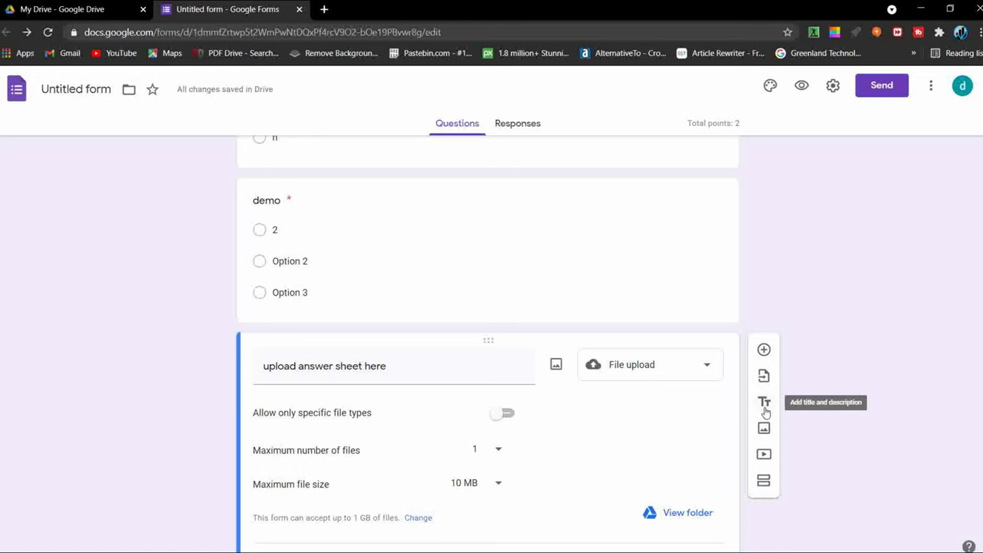
scroll(452, 447, "up", 10)
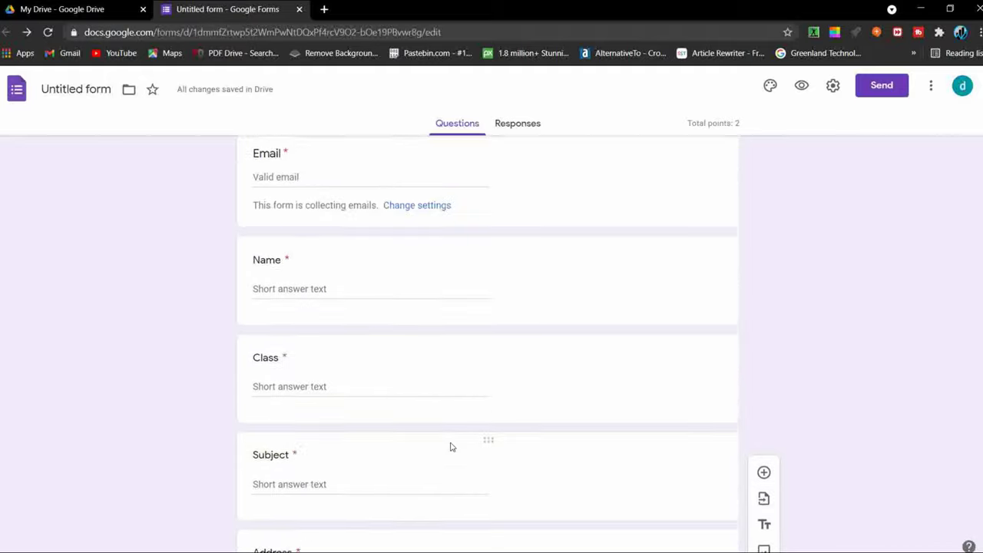
scroll(451, 447, "up", 1)
scroll(451, 446, "down", 2)
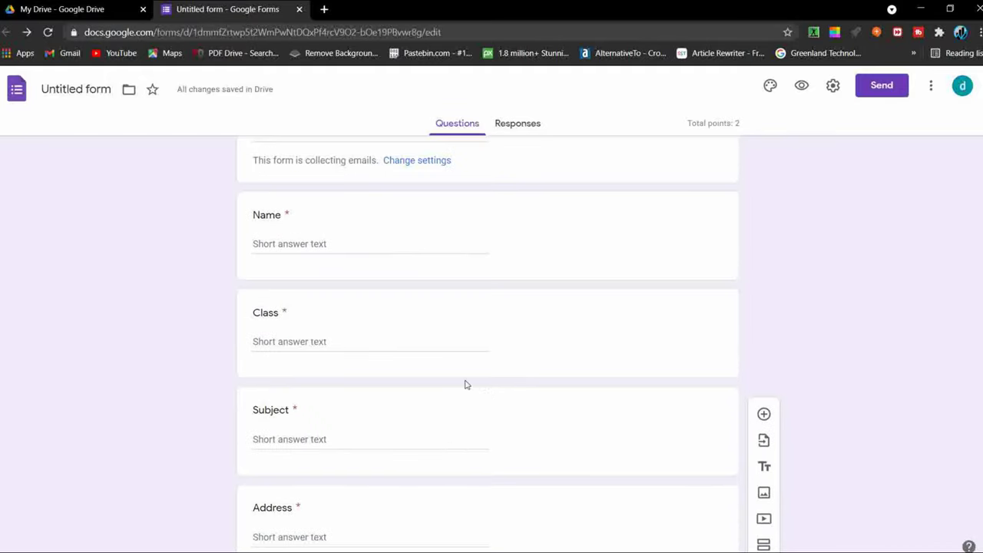
scroll(460, 393, "down", 3)
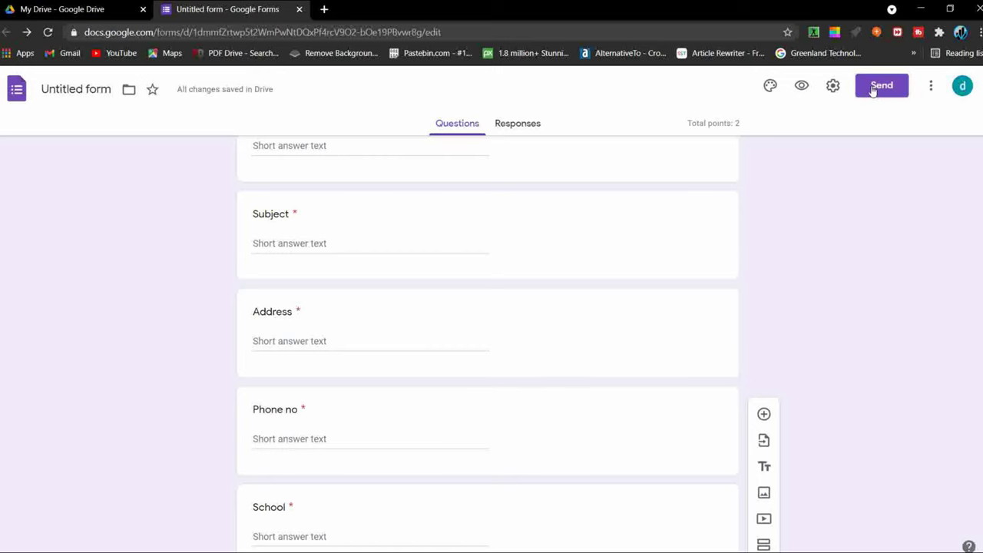
left_click(873, 90)
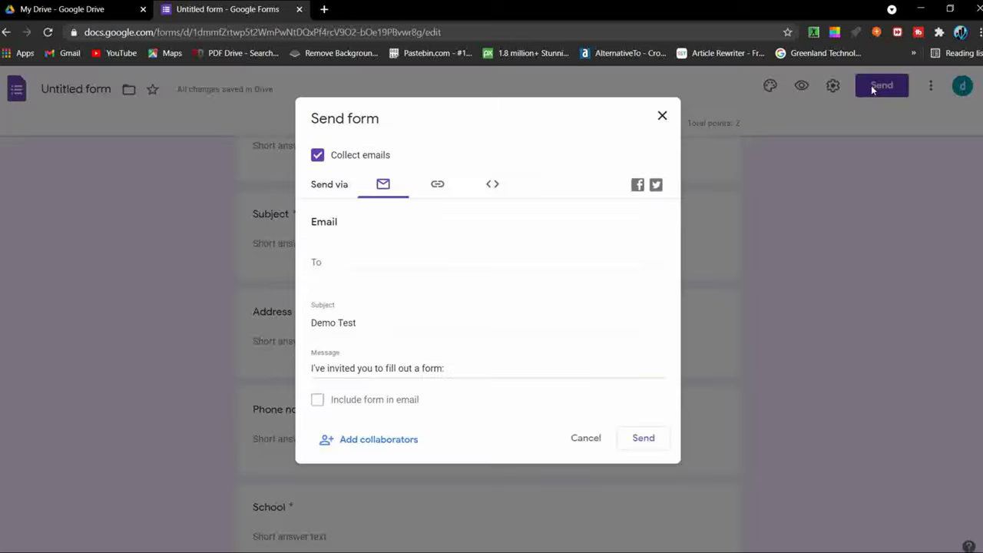
left_click(434, 185)
left_click(317, 267)
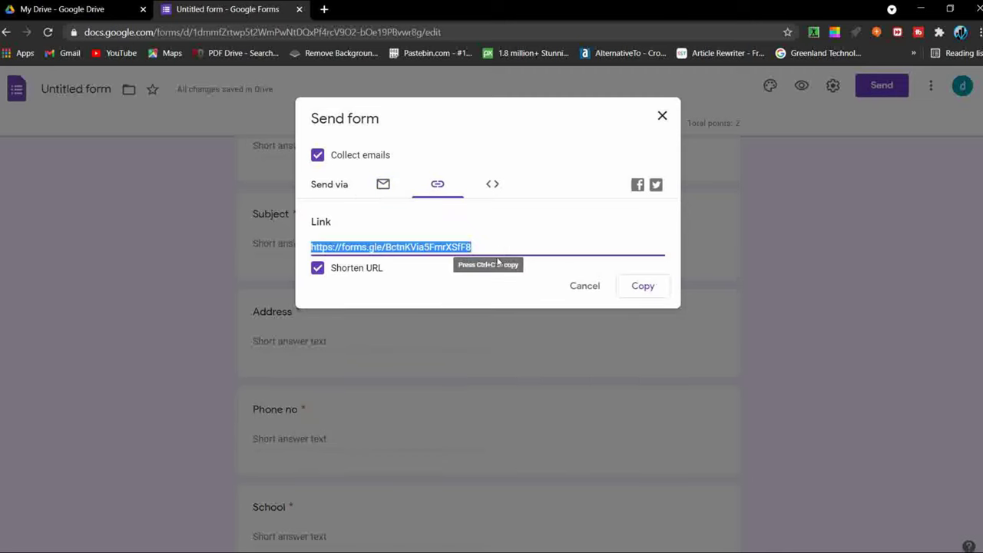
left_click(632, 287)
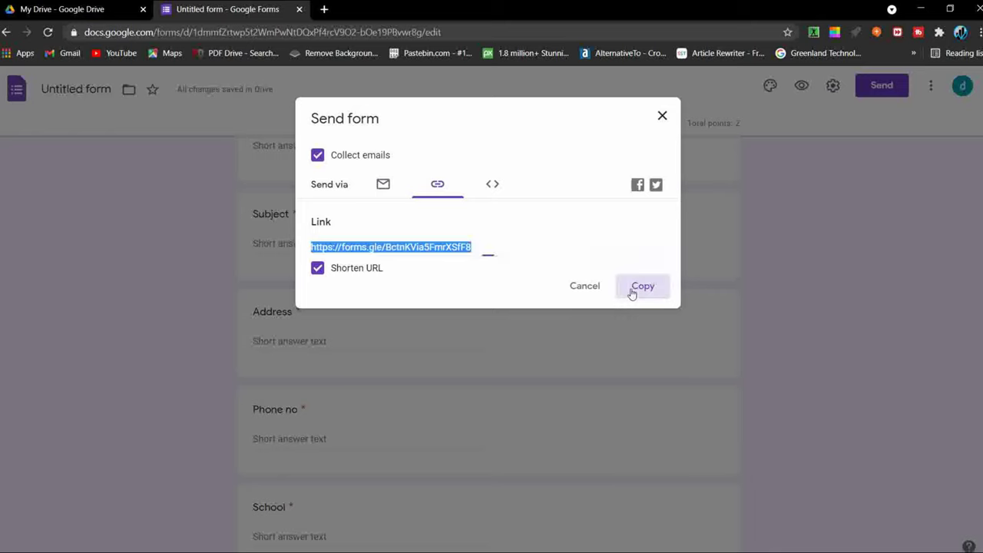
left_click(663, 116)
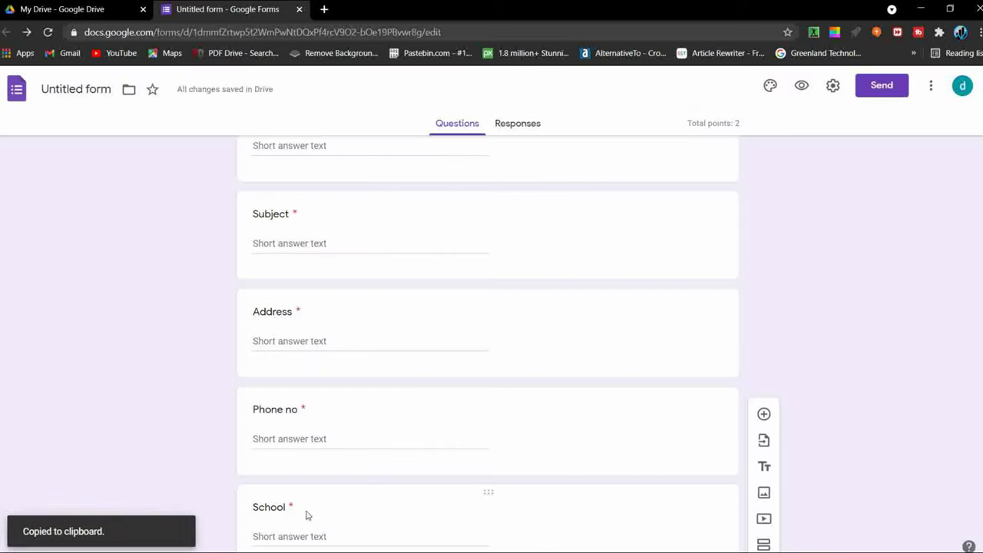
Step: Switch to the Notepad outline, review the test-creation points and topics 6 and 7, and minimize it
key("super")
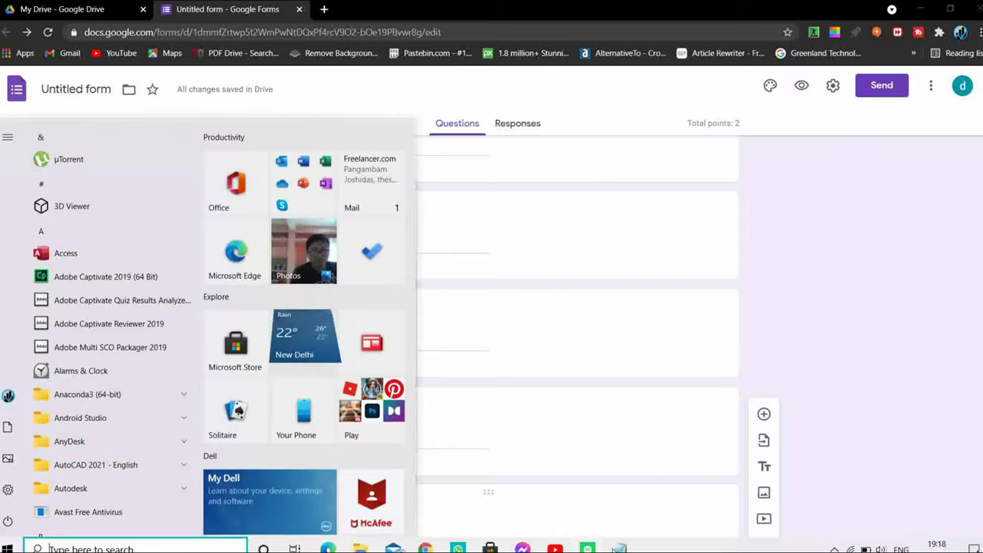
key("alt+Tab")
left_click_drag(861, 111, 731, 91)
scroll(804, 364, "right", 1)
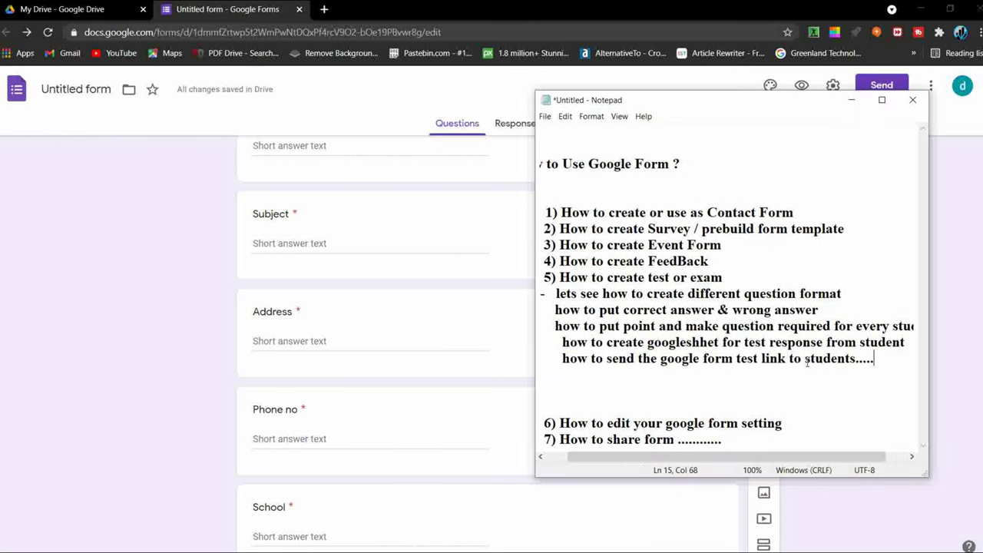
left_click_drag(894, 366, 538, 294)
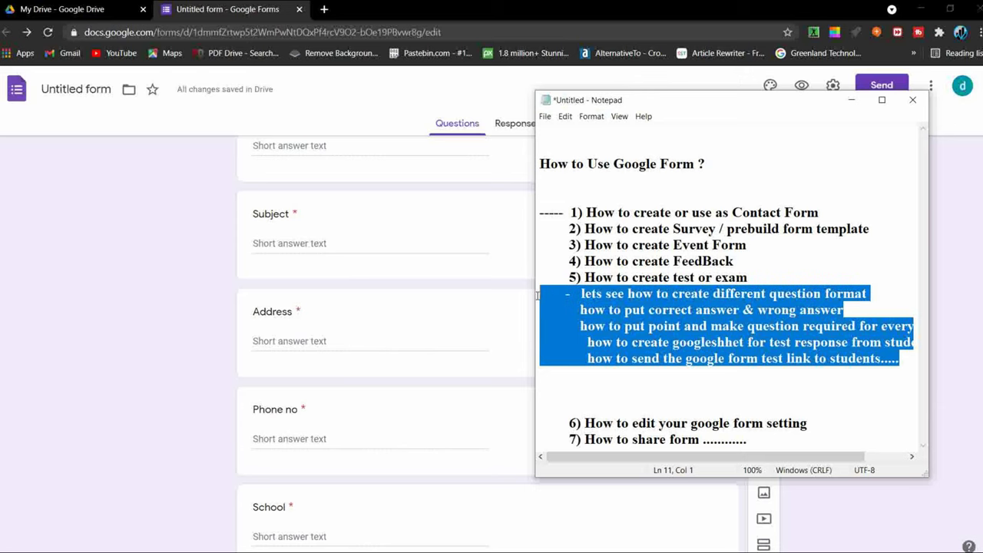
left_click_drag(797, 444, 573, 413)
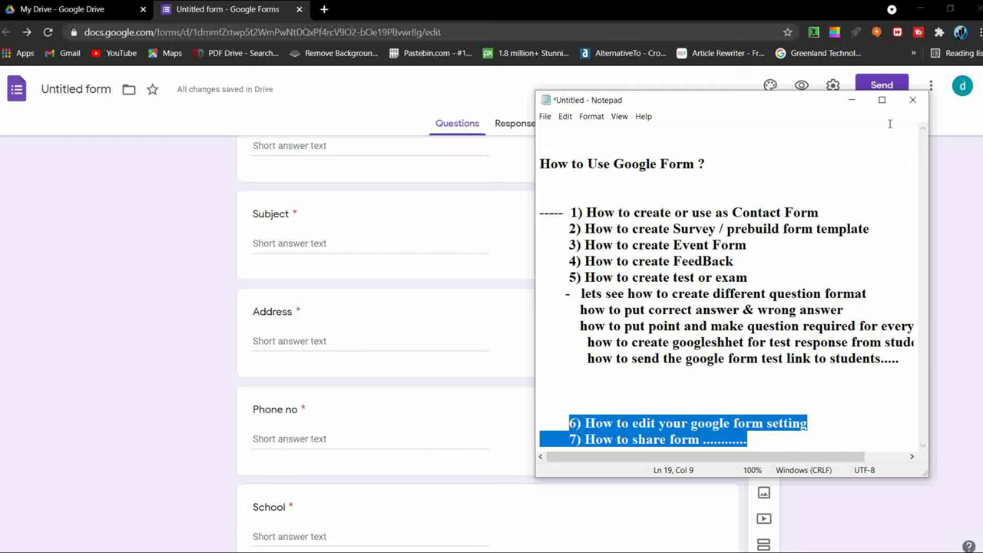
left_click(851, 100)
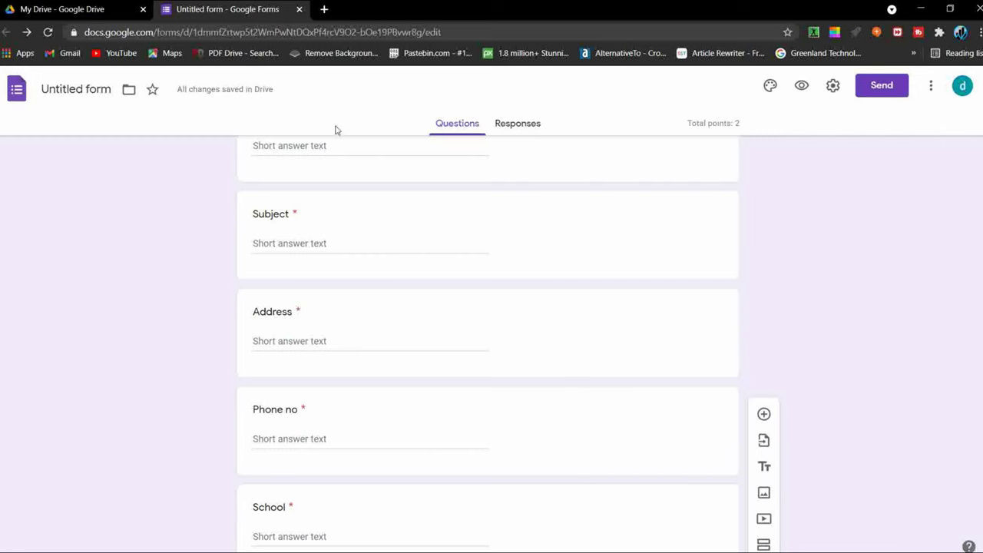
Step: Switch to Microsoft Edge and open the copied form link in a new tab
scroll(258, 184, "up", 4)
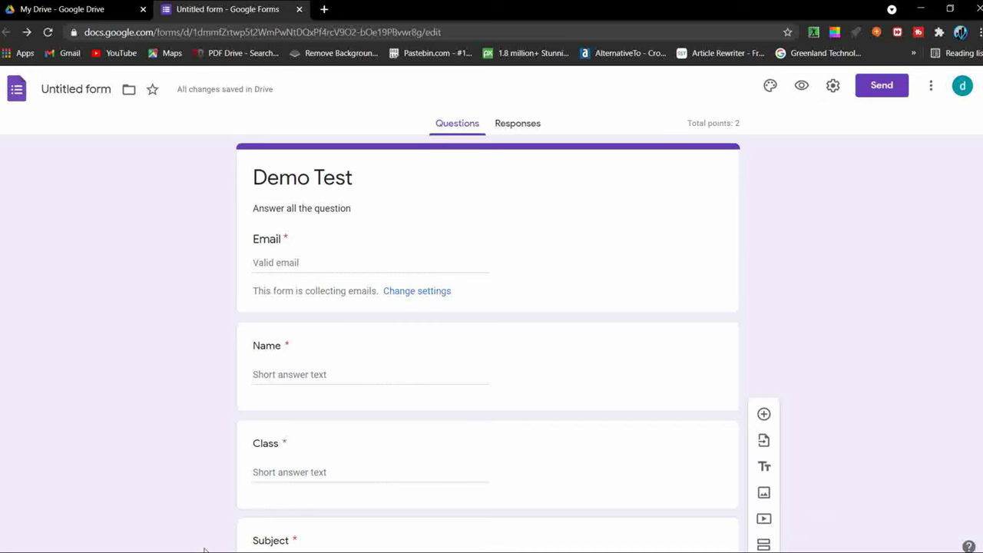
left_click(8, 547)
left_click(328, 548)
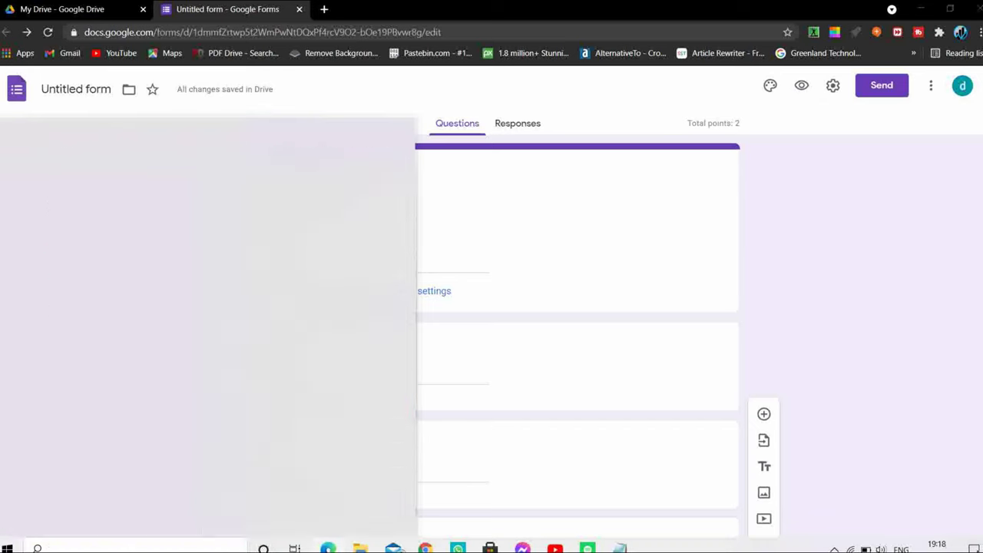
key("ctrl+v")
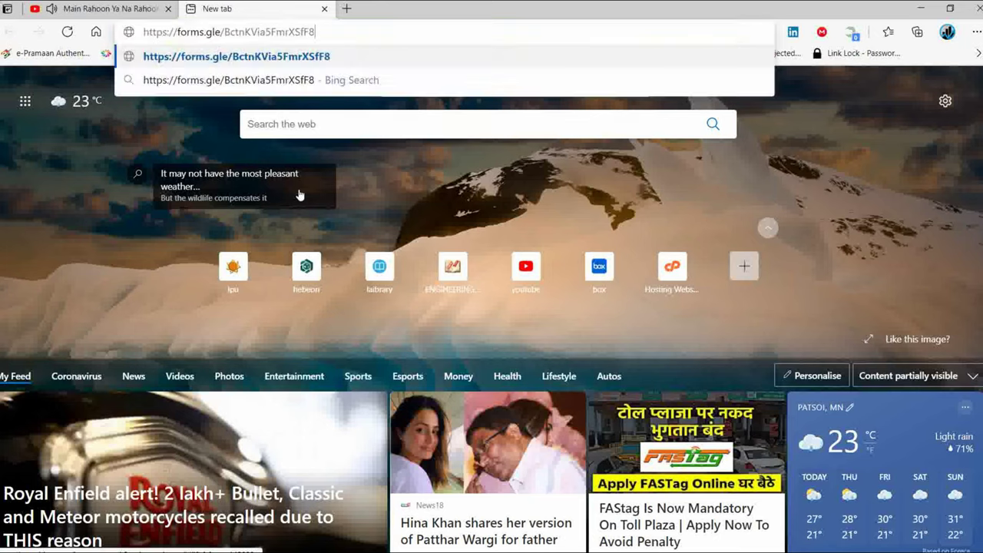
key("Return")
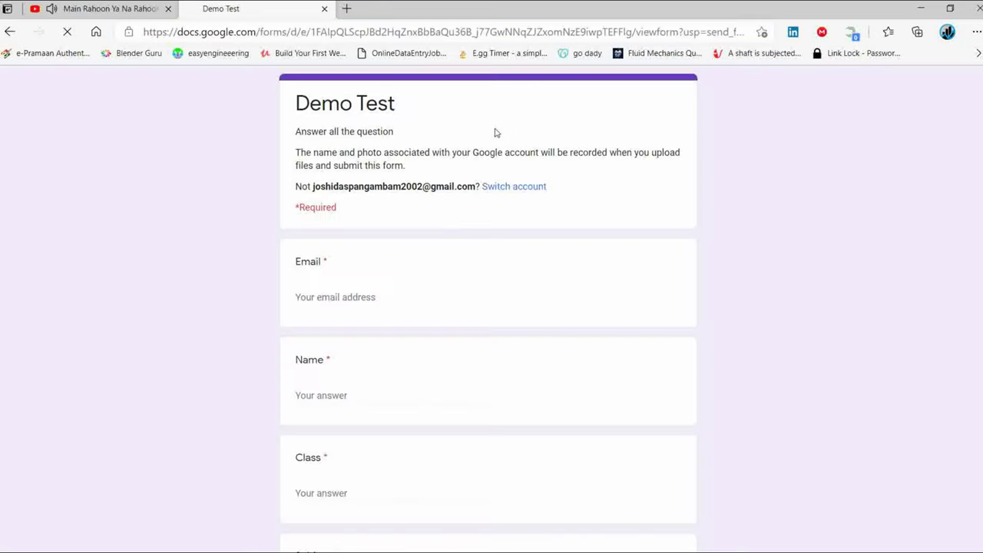
Step: Fill in the contact details from the saved work-mail profile, and enter 3 as the class and f as the subject
left_click(407, 301)
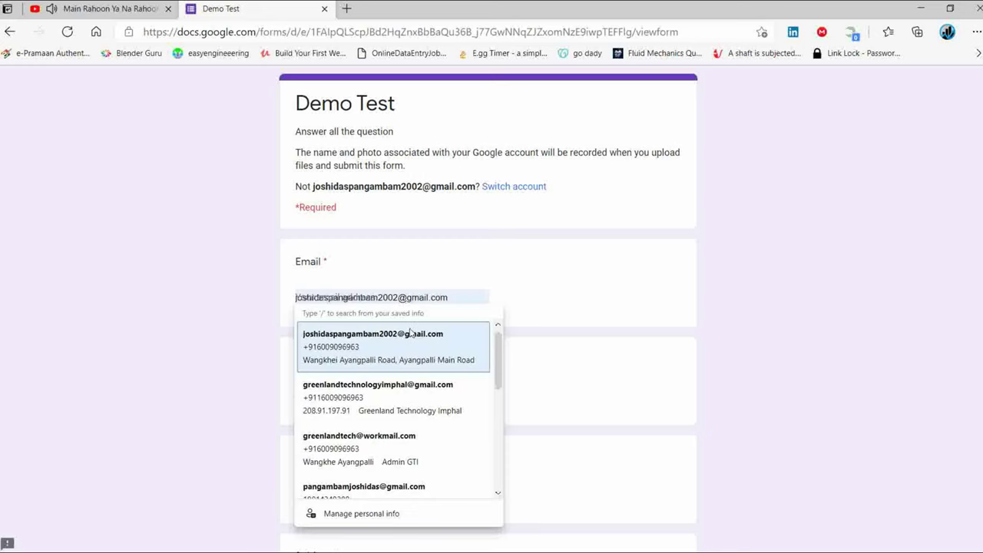
left_click(439, 459)
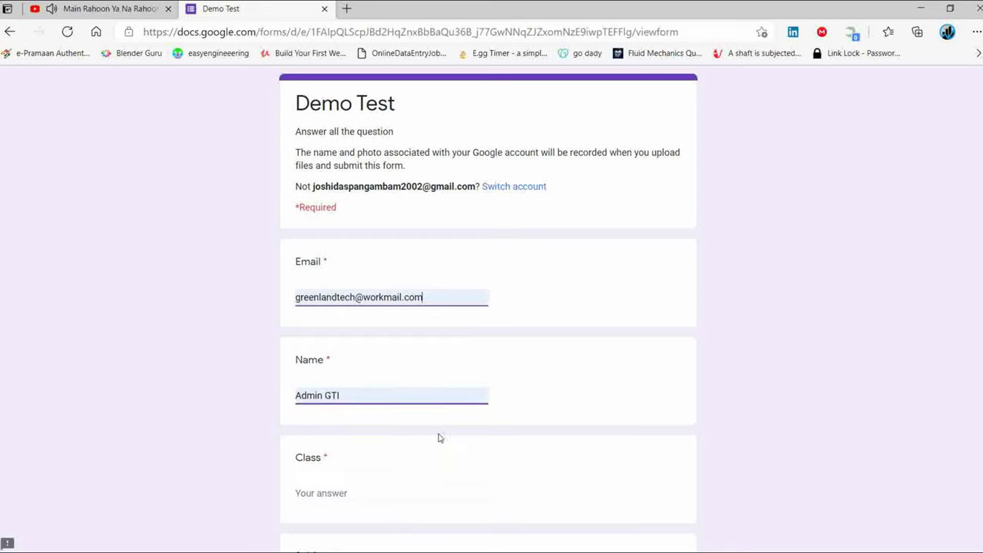
scroll(426, 391, "down", 3)
left_click(361, 273)
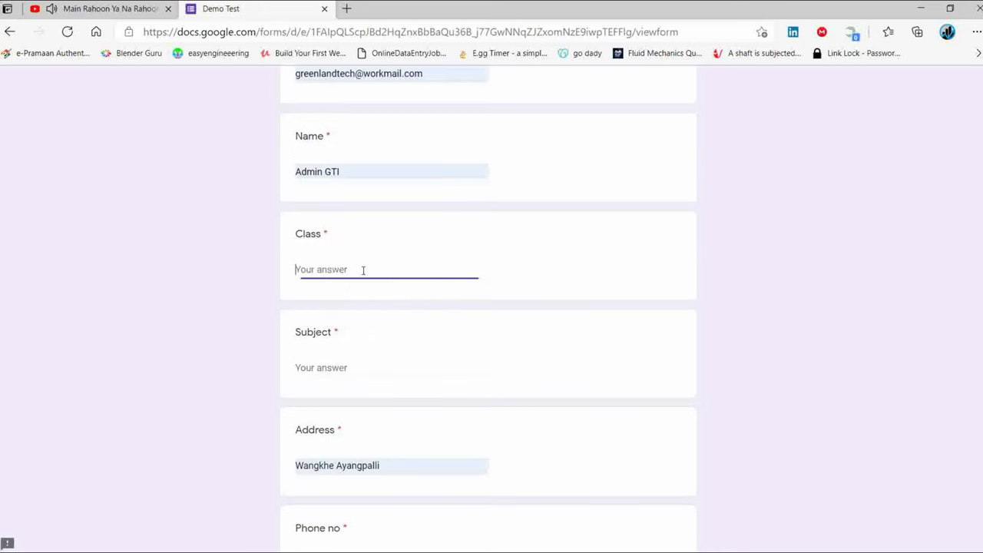
type("3")
left_click(341, 371)
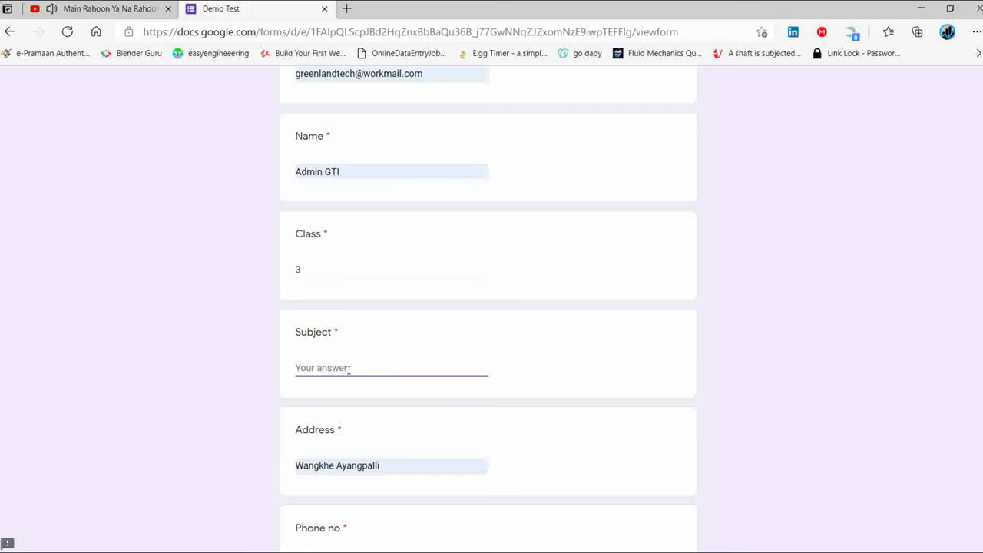
type("f")
Step: Enter fgh as the school, and answer "what is your name?" with w and "demo" with 2
scroll(354, 430, "down", 4)
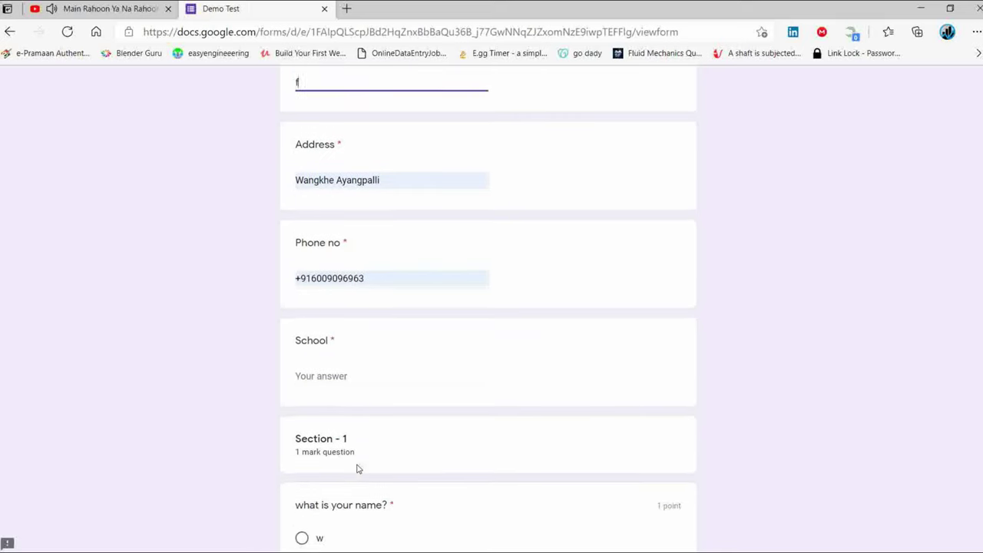
scroll(375, 359, "down", 3)
left_click(336, 143)
type("fgh")
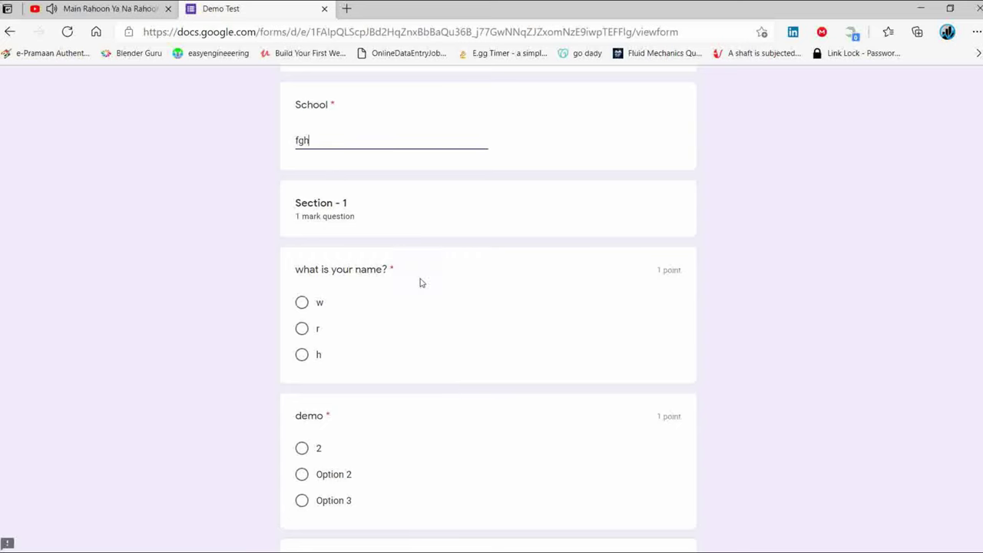
left_click(299, 307)
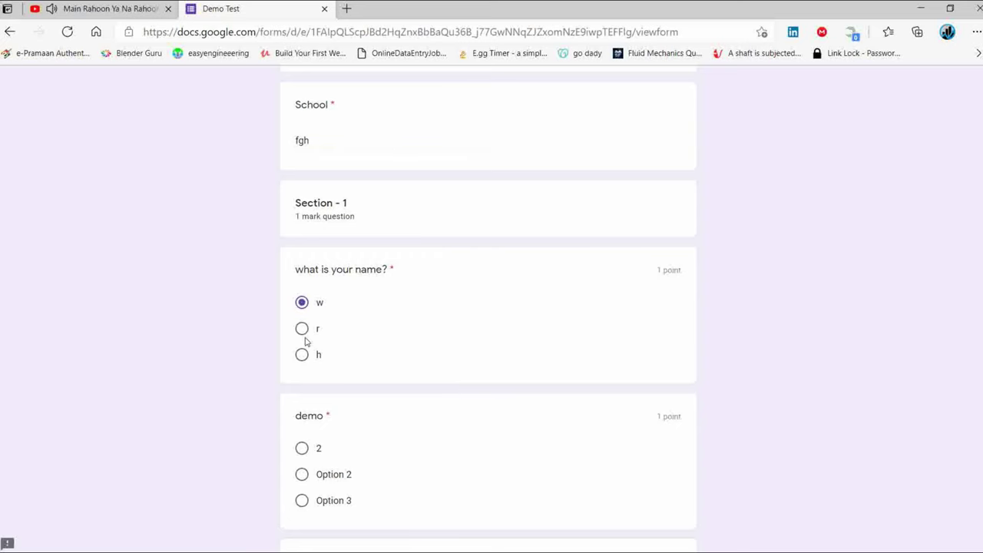
left_click(303, 449)
Step: Upload RULE 1.pdf from the Downloads folder as the answer sheet and submit the test
scroll(307, 453, "down", 2)
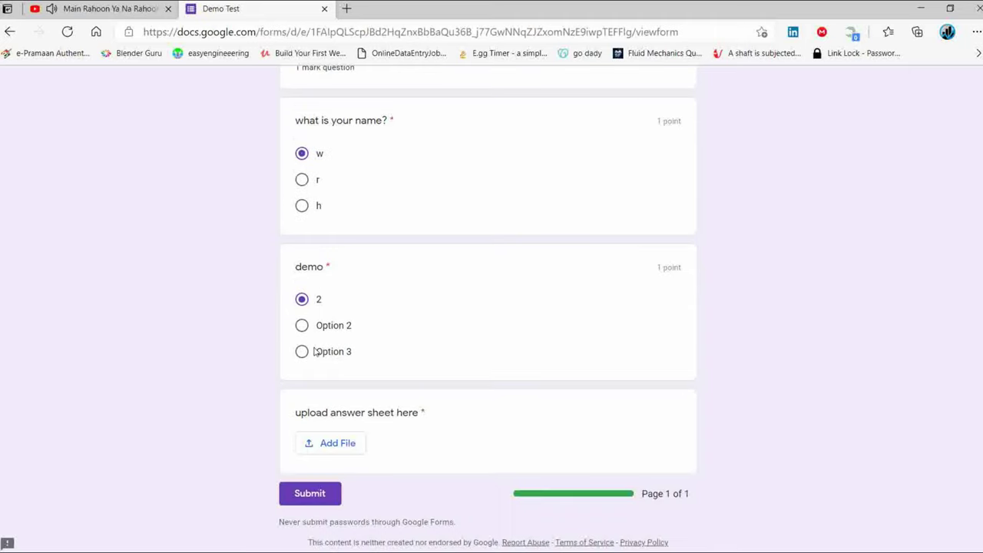
left_click(313, 451)
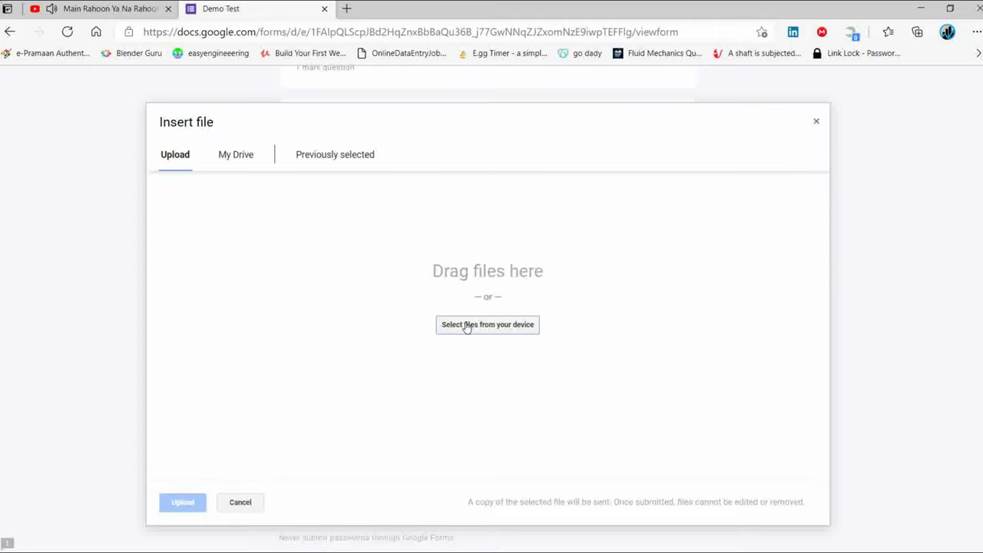
left_click(466, 325)
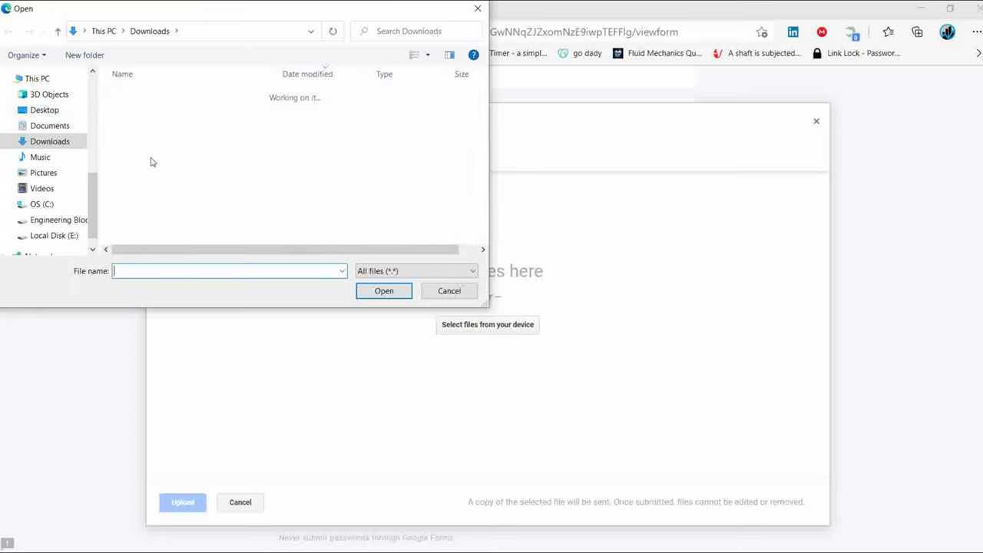
left_click(145, 124)
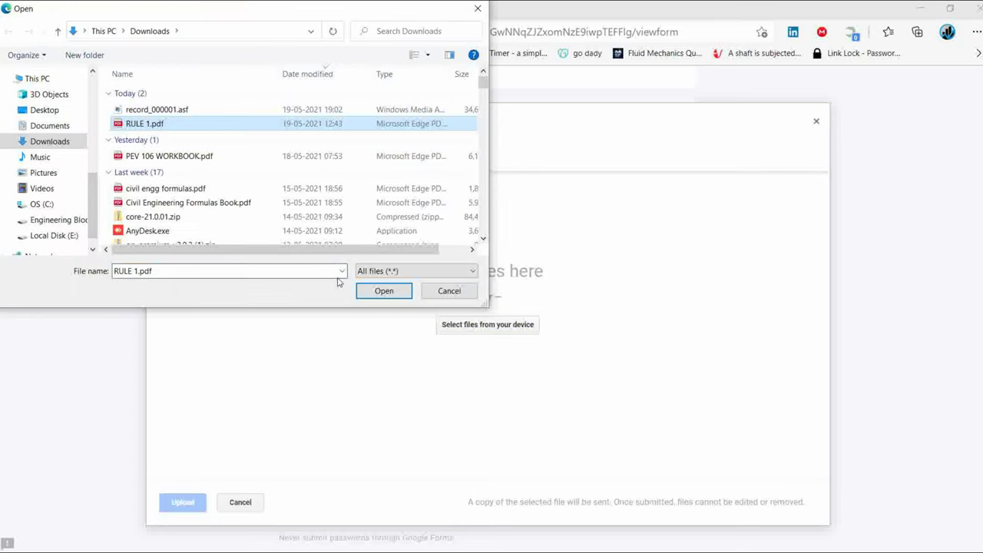
left_click(381, 291)
left_click(190, 511)
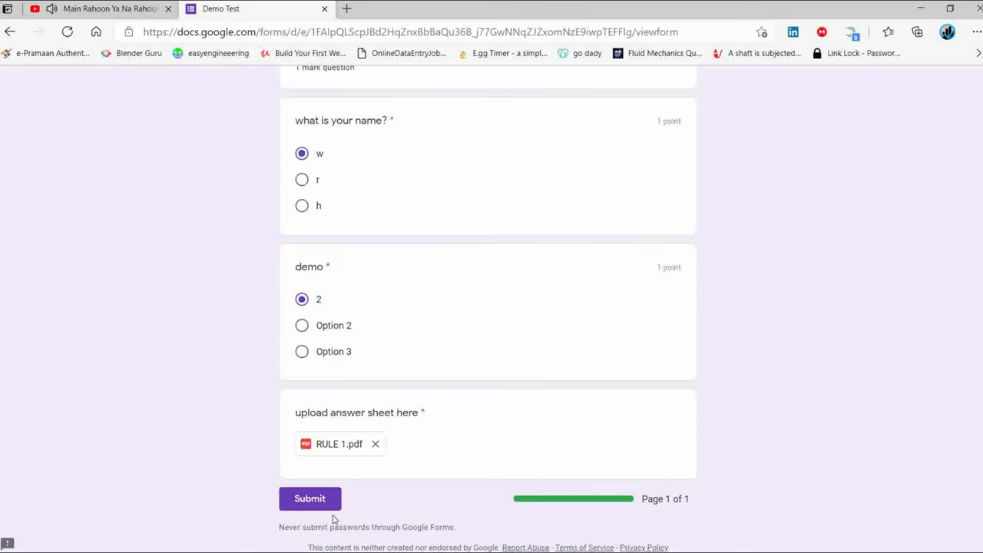
left_click(331, 499)
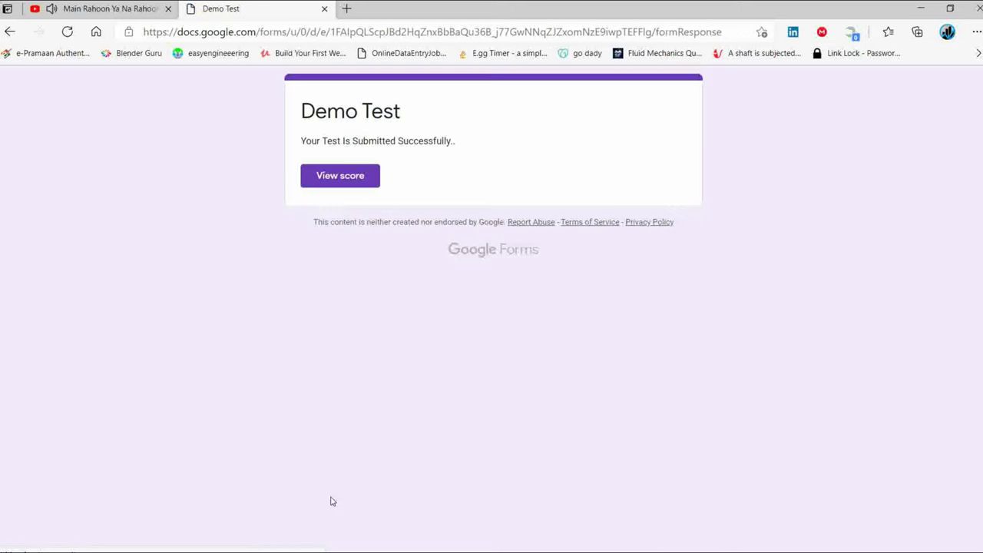
Step: View the submitted test's score and graded answers, and return to the submission confirmation page
left_click(340, 184)
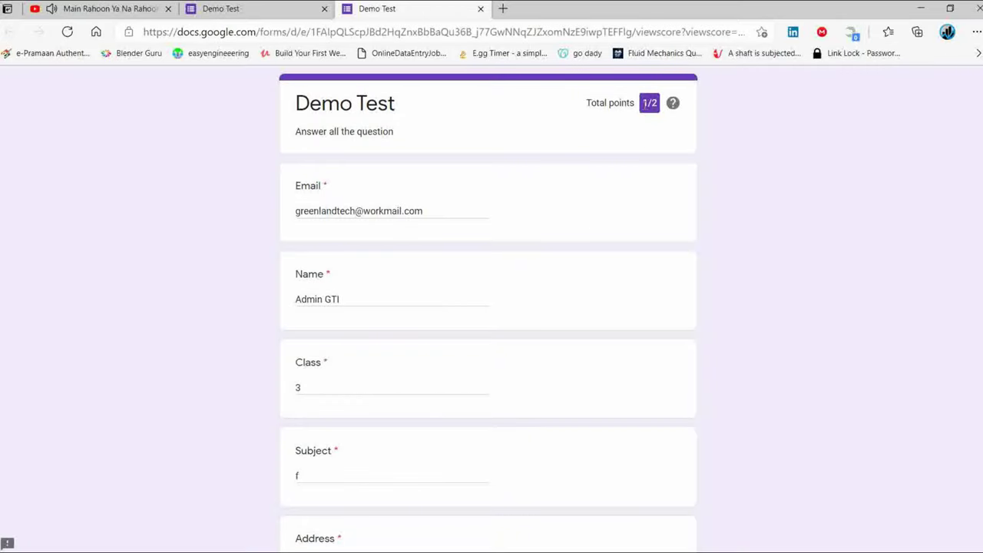
scroll(555, 300, "down", 10)
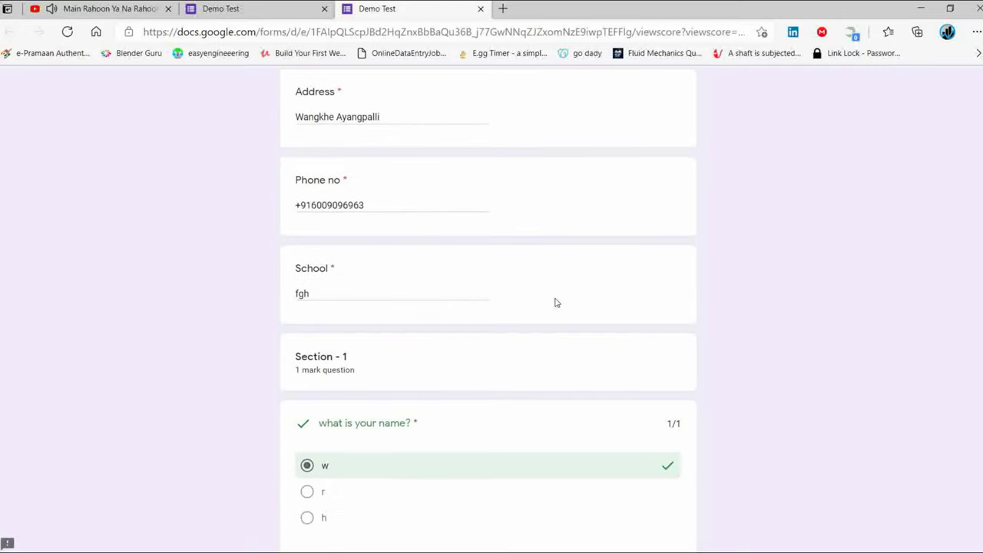
scroll(556, 303, "down", 1)
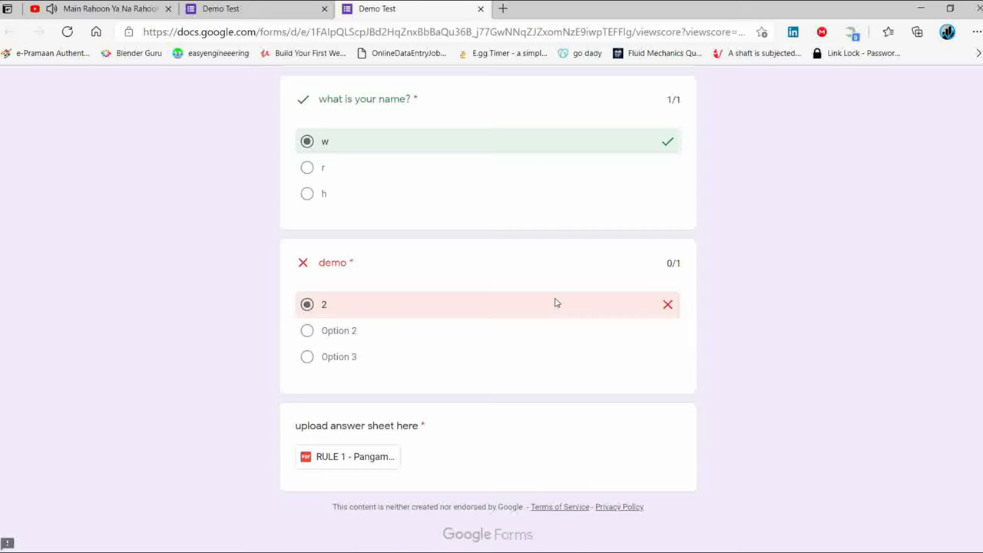
left_click(247, 8)
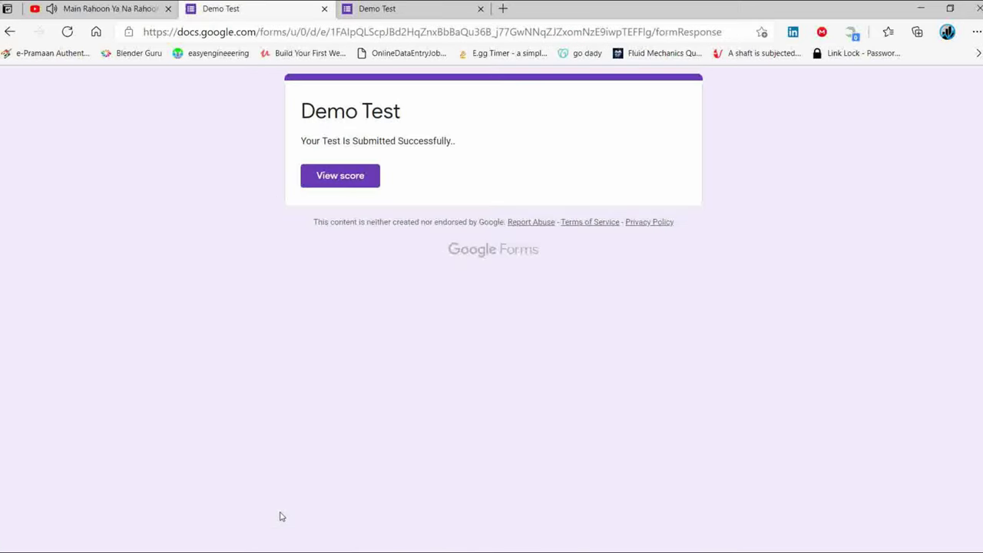
Step: Switch back to the form editor in Chrome and open the form's response summary, dismissing the feature tip
key("super")
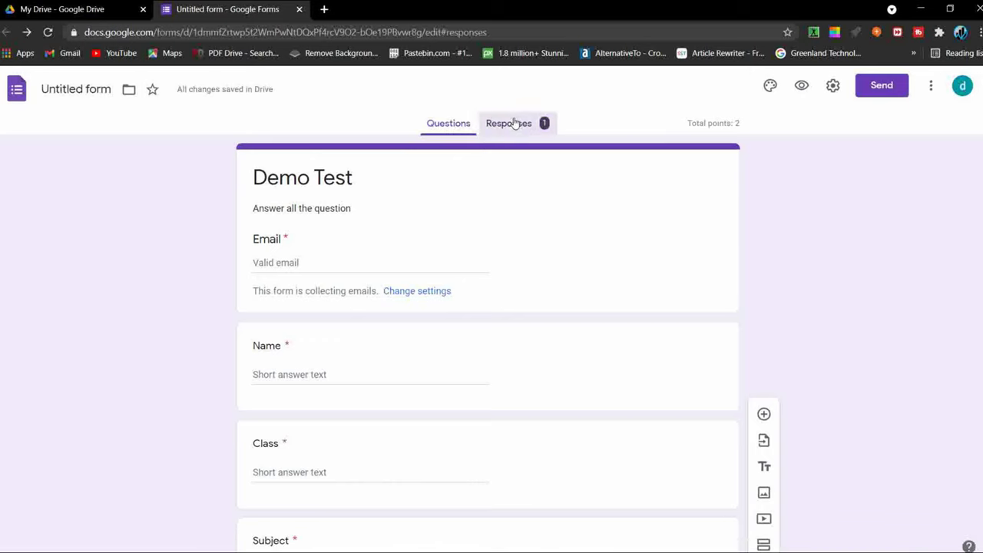
left_click(501, 124)
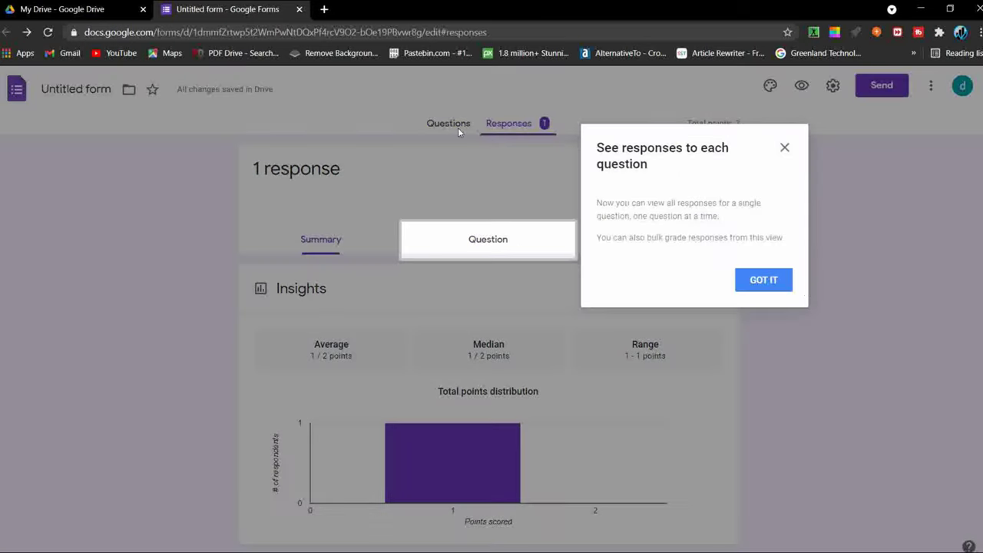
left_click(772, 281)
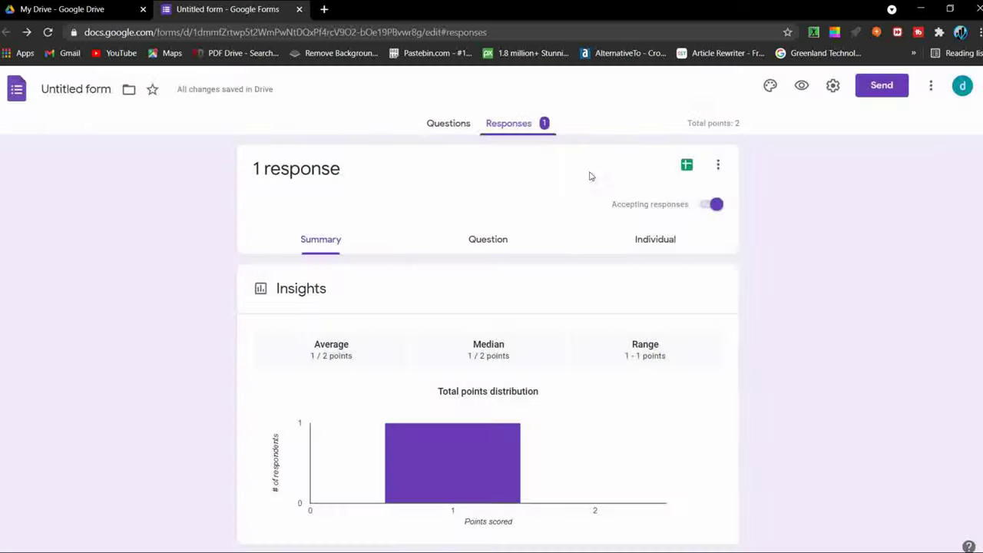
Step: Create a new spreadsheet named "result" as the destination for the form's responses
left_click(686, 167)
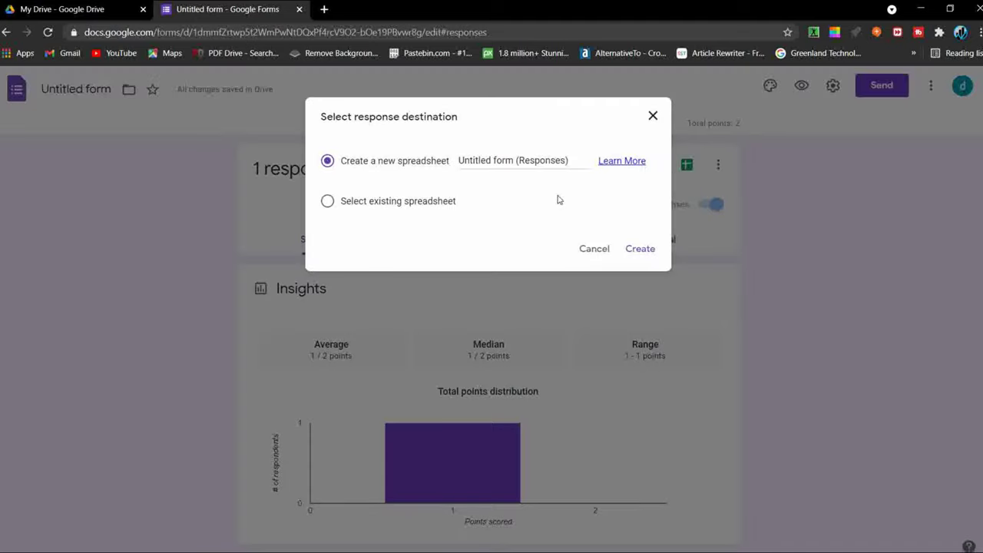
type("res")
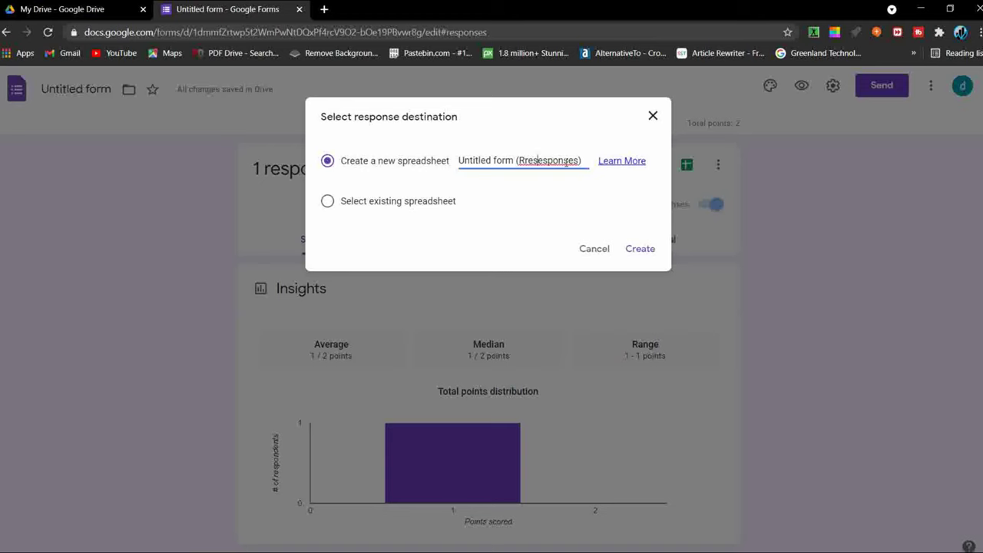
left_click_drag(580, 161, 458, 159)
key("BackSpace")
key("BackSpace")
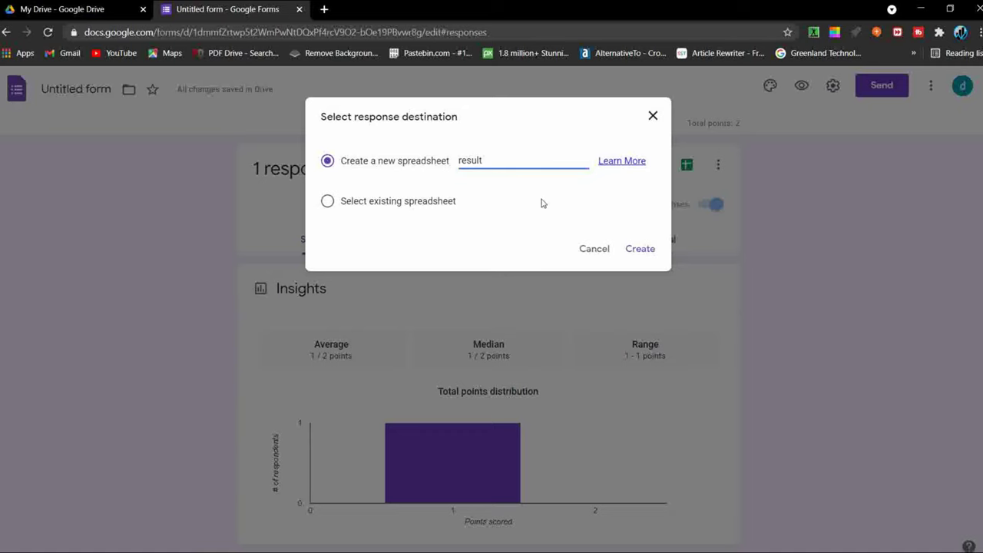
left_click(638, 248)
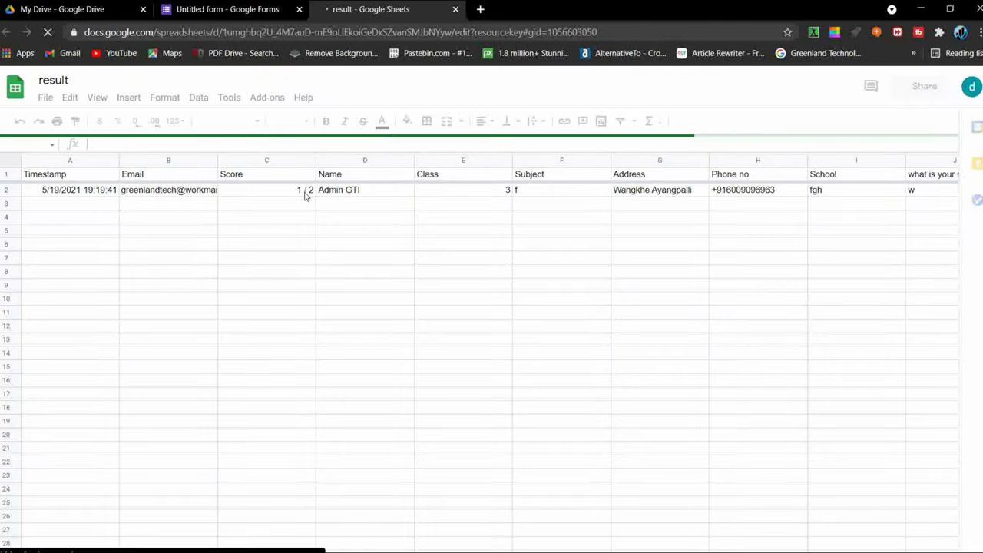
Step: Examine the recorded response in row 2 of the result spreadsheet, from the Score column across to School
left_click(269, 192)
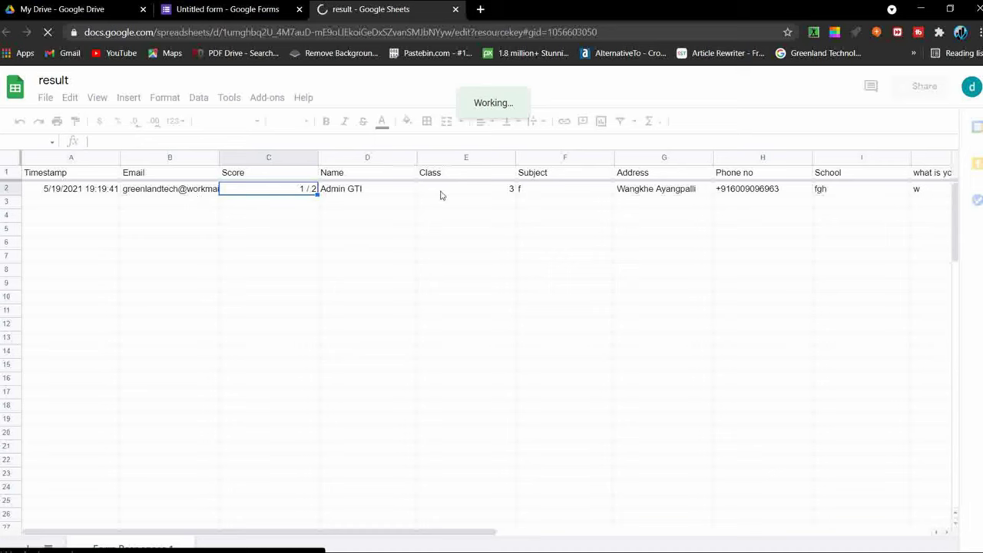
key("Right")
key("Right")
key("Right")
key("Right")
key("Right")
key("Right")
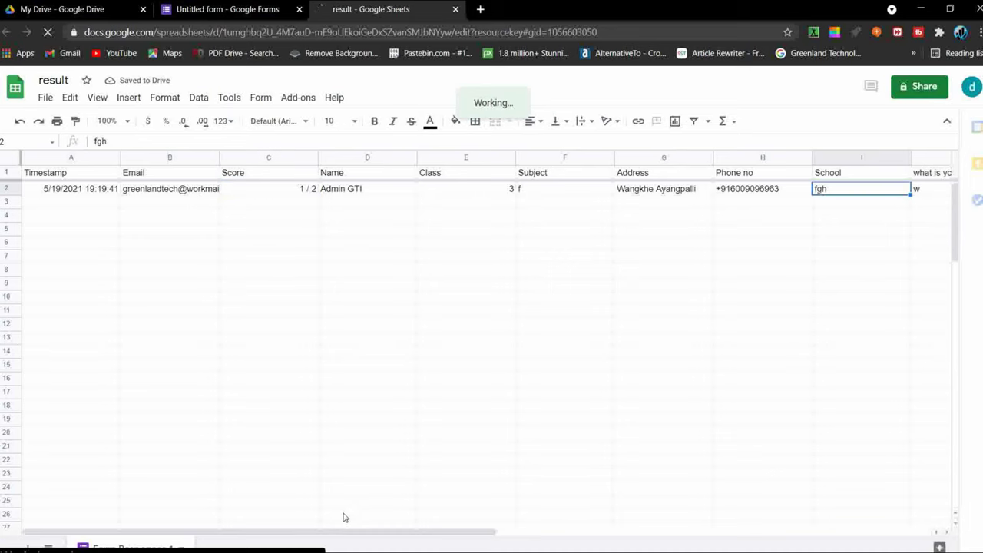
Step: Return from the result spreadsheet to My Drive and refresh its file list
left_click_drag(362, 536, 367, 472)
left_click(228, 8)
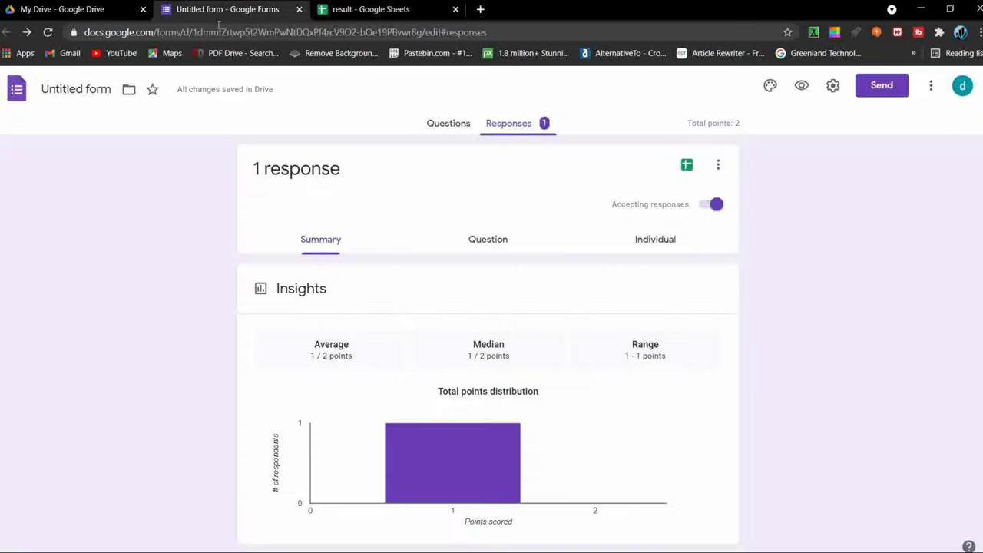
left_click(73, 9)
left_click(48, 32)
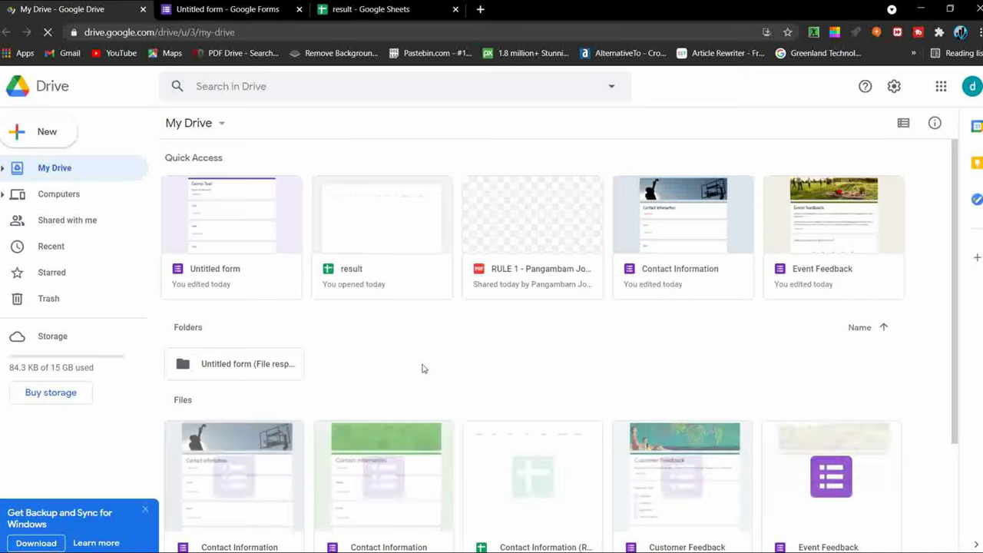
Step: Close the open result spreadsheet, reopen it from the Quick Access files in My Drive, and return to My Drive
left_click(395, 245)
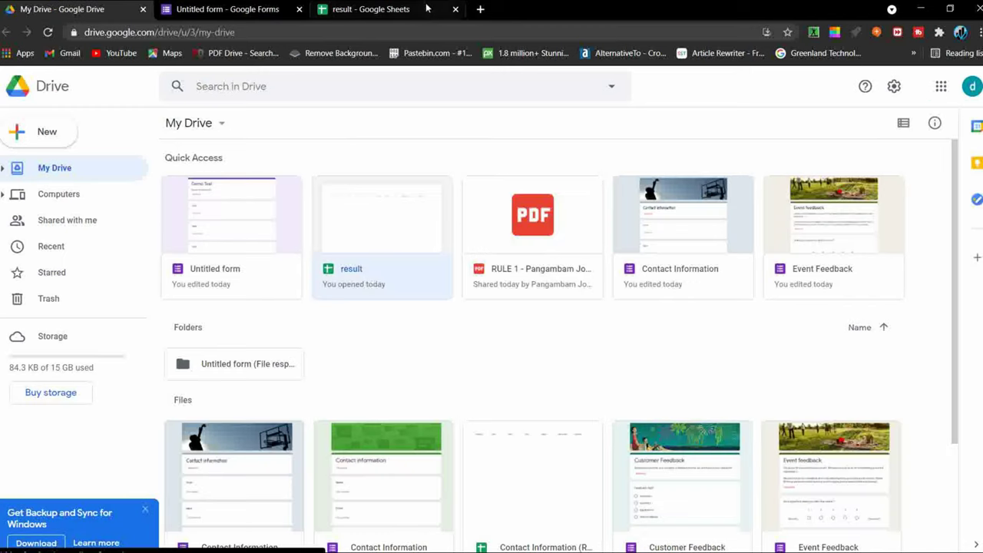
left_click(456, 9)
double_click(416, 225)
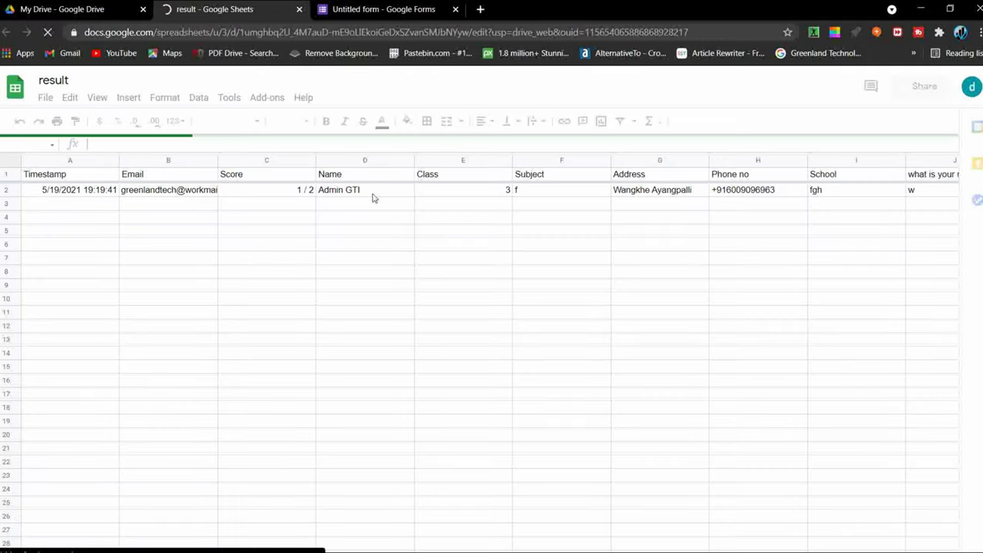
left_click(131, 5)
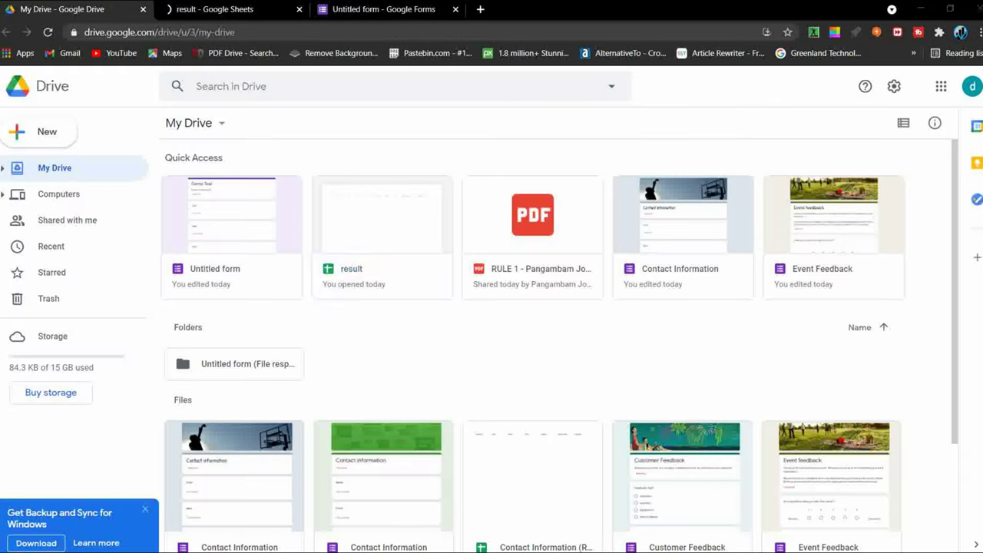
key("super")
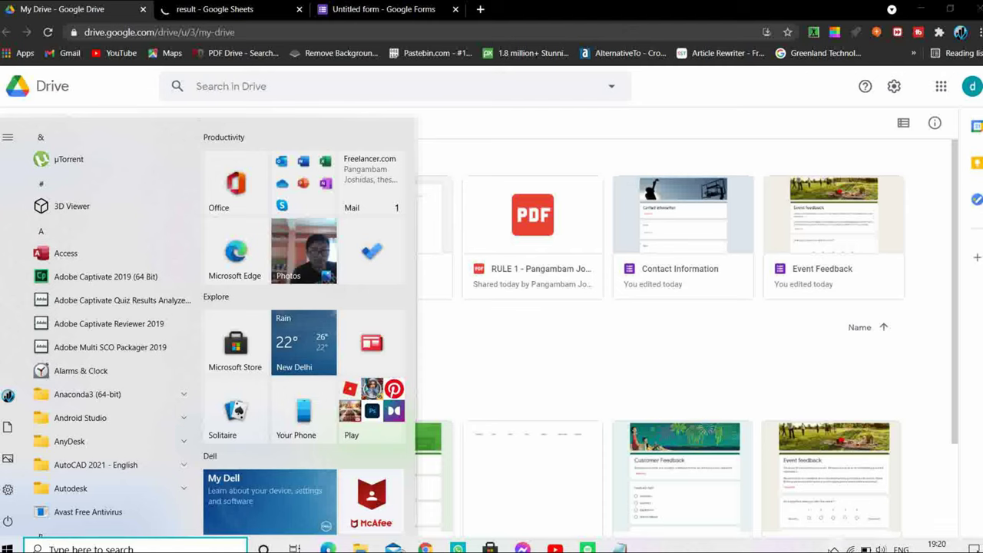
left_click(834, 550)
right_click(835, 523)
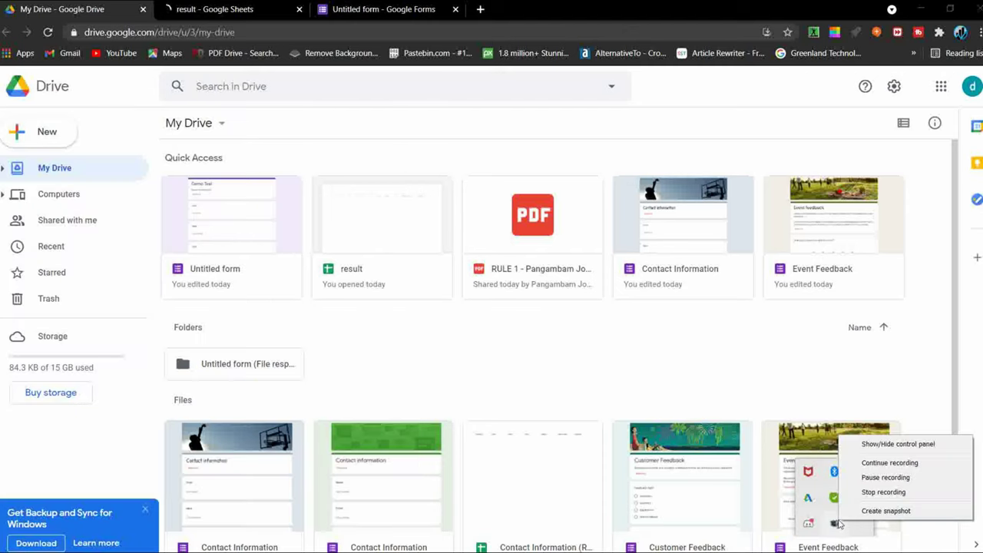
left_click(882, 492)
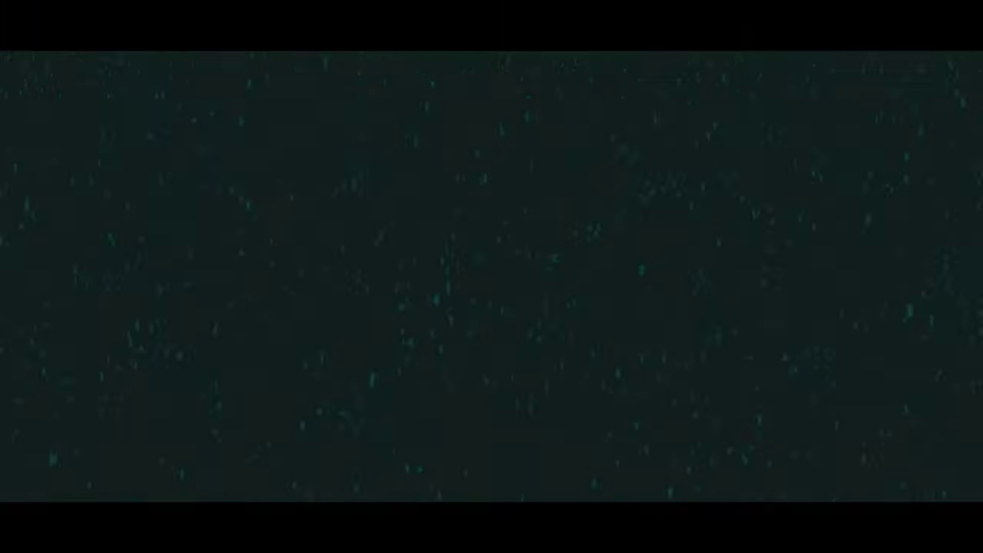